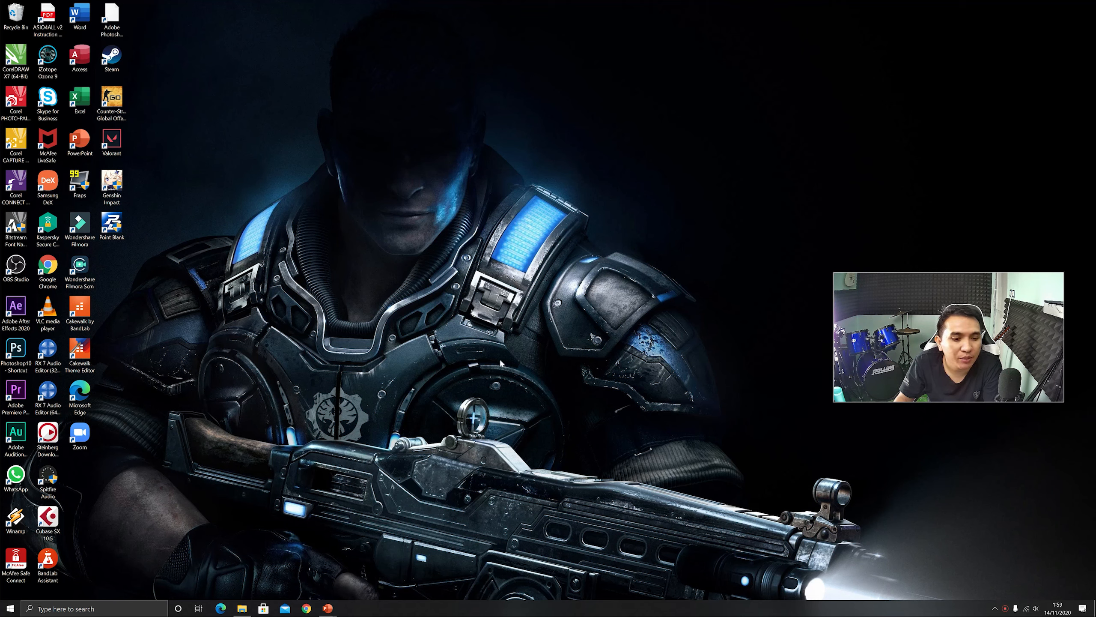
Step: Search Google in Chrome for "obsproject" and view the OBS Studio download page
{"action": "left_click", "coordinate": [306, 608]}
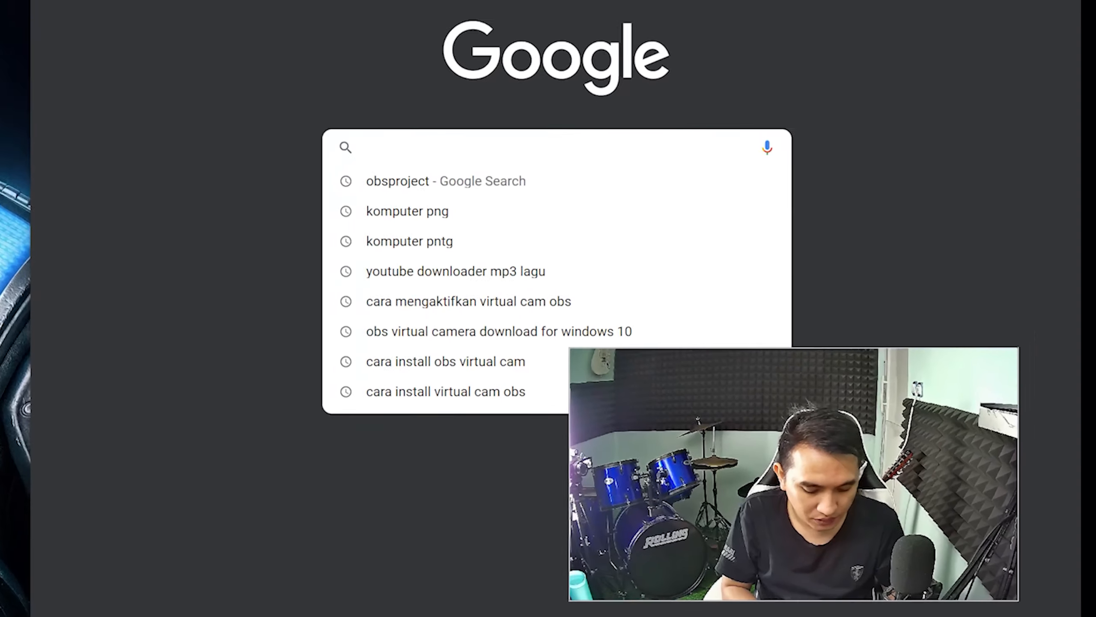
{"action": "type", "text": "obsproject"}
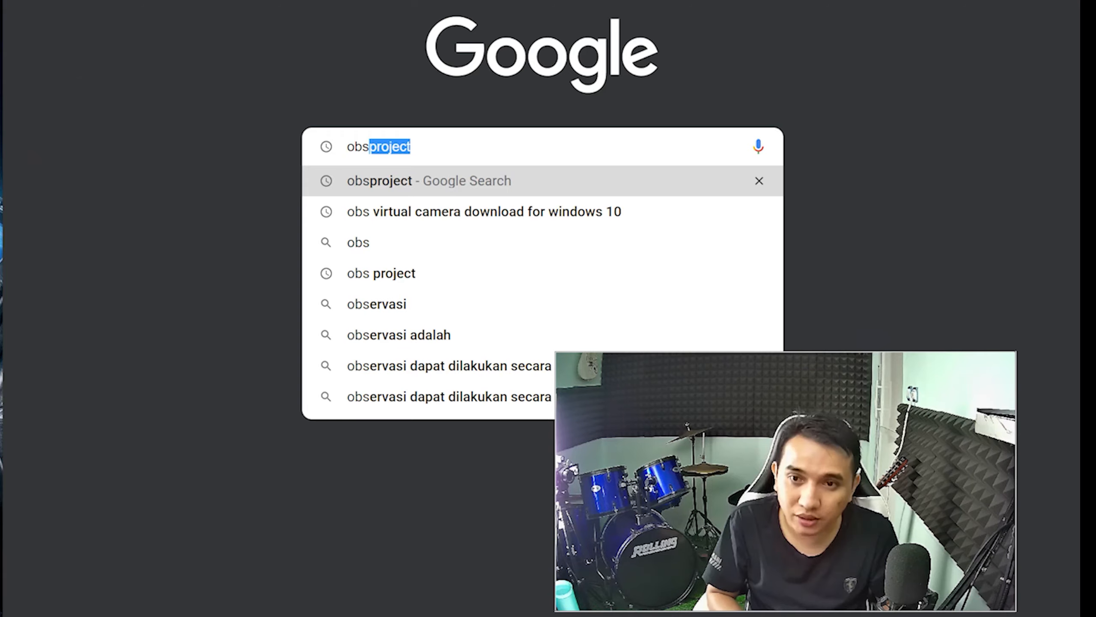
{"action": "key", "text": "Return"}
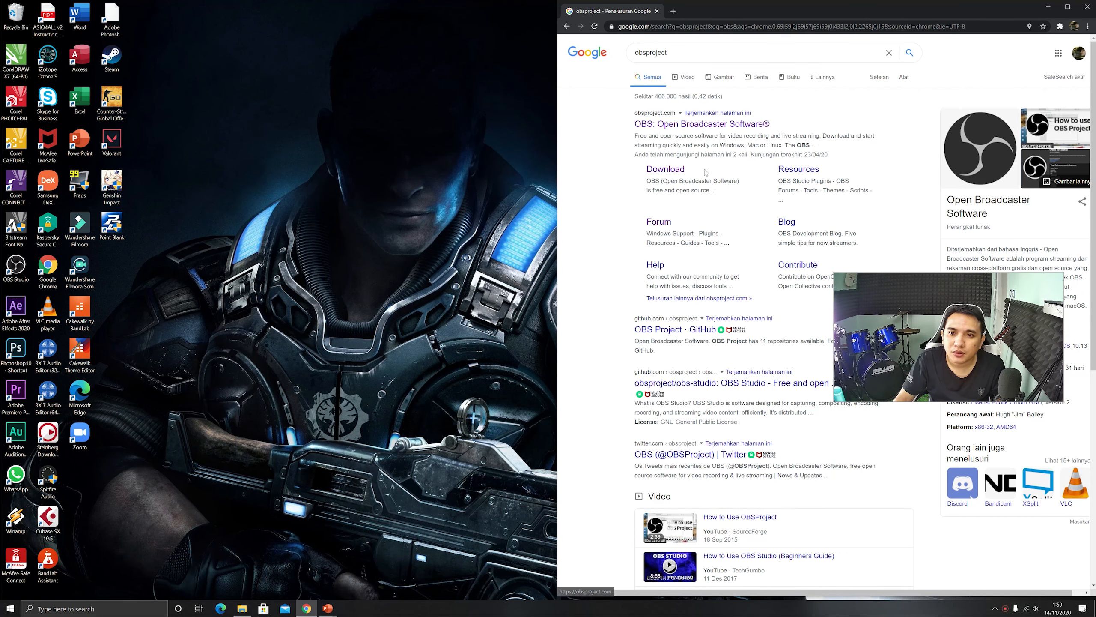
{"action": "left_click", "coordinate": [666, 172]}
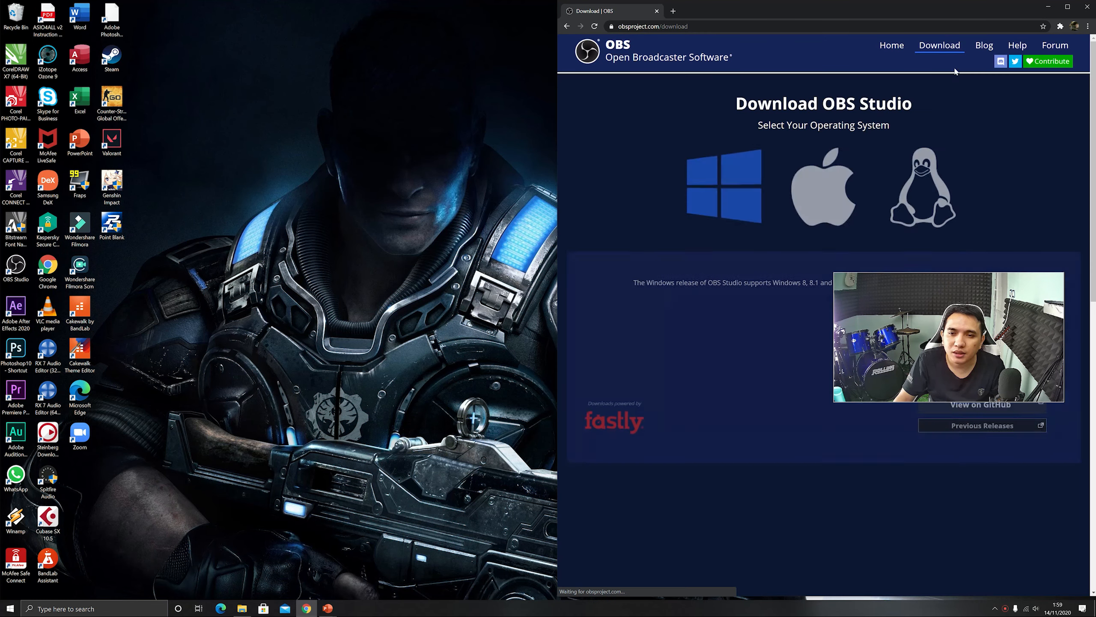
{"action": "left_click", "coordinate": [1067, 7]}
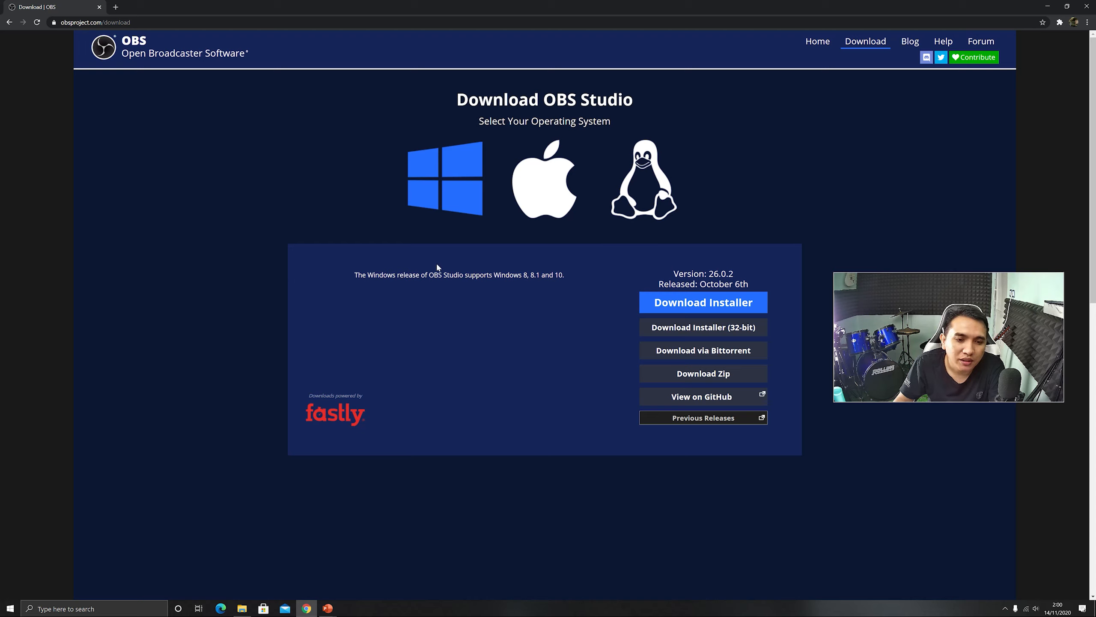
{"action": "left_click", "coordinate": [1049, 6]}
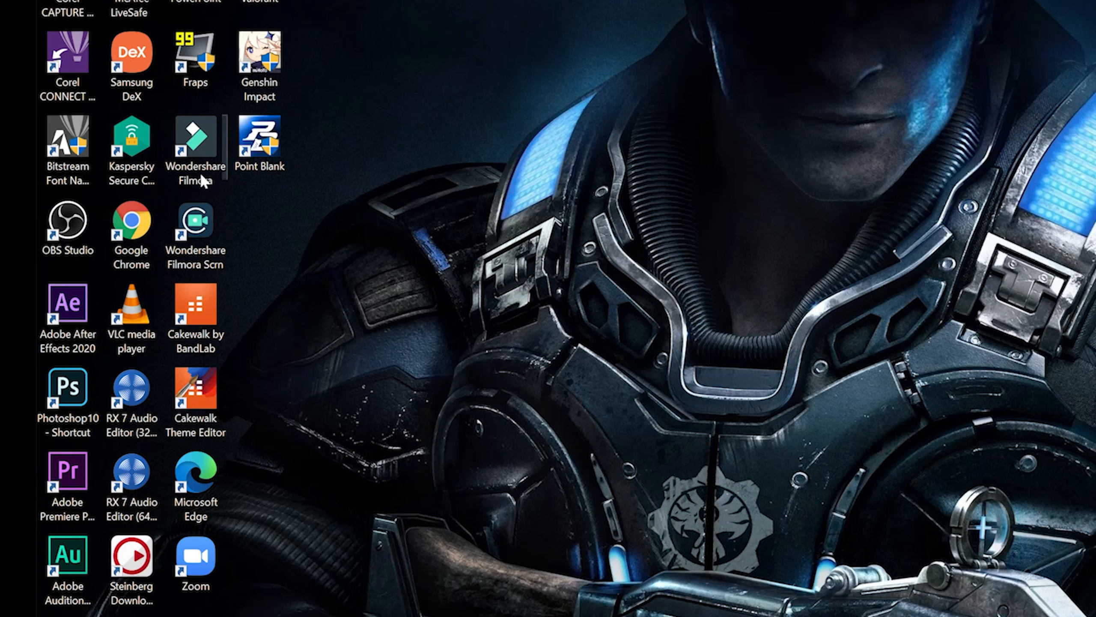
Step: Launch OBS Studio and examine the options in its General settings
{"action": "double_click", "coordinate": [80, 228]}
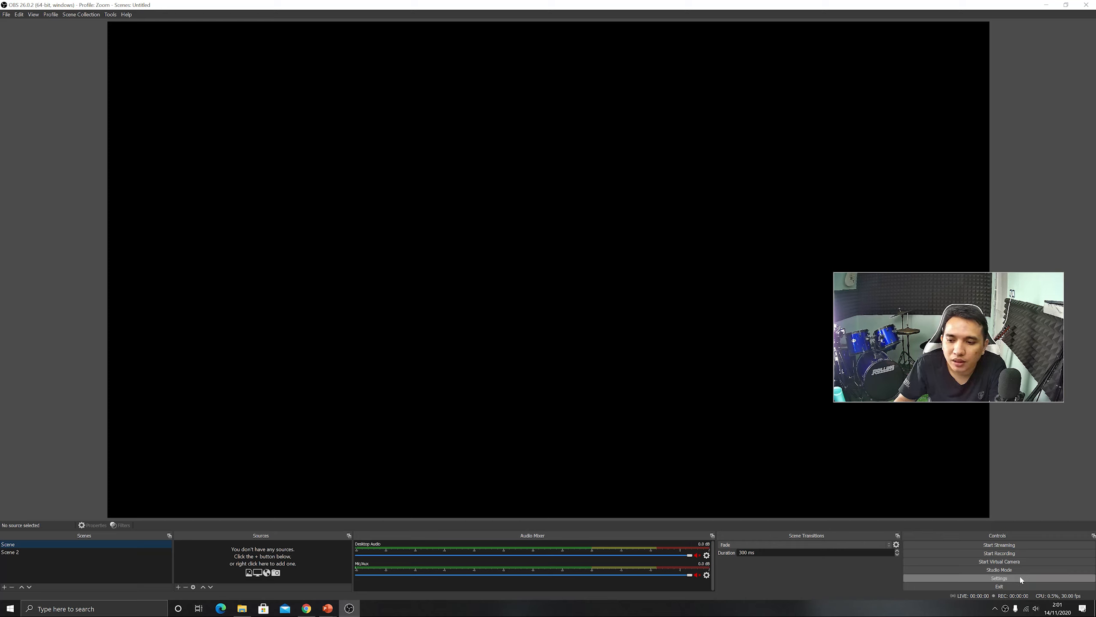
{"action": "left_click", "coordinate": [999, 578]}
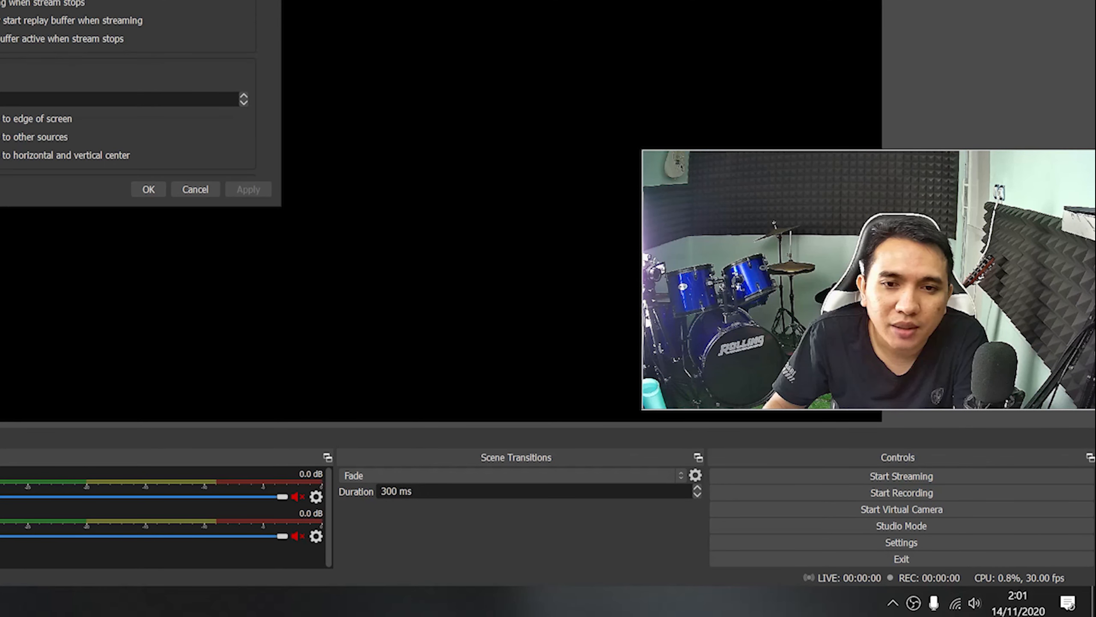
{"action": "left_click_drag", "start_coordinate": [138, 0], "coordinate": [92, 0]}
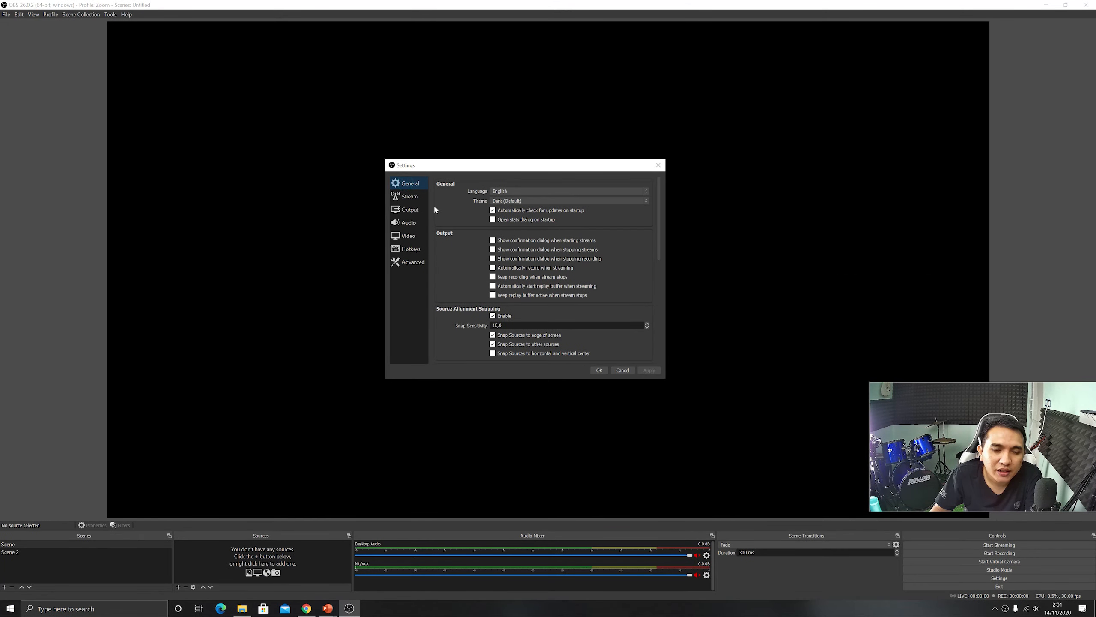
{"action": "scroll", "coordinate": [526, 219], "scroll_direction": "down", "scroll_amount": 5}
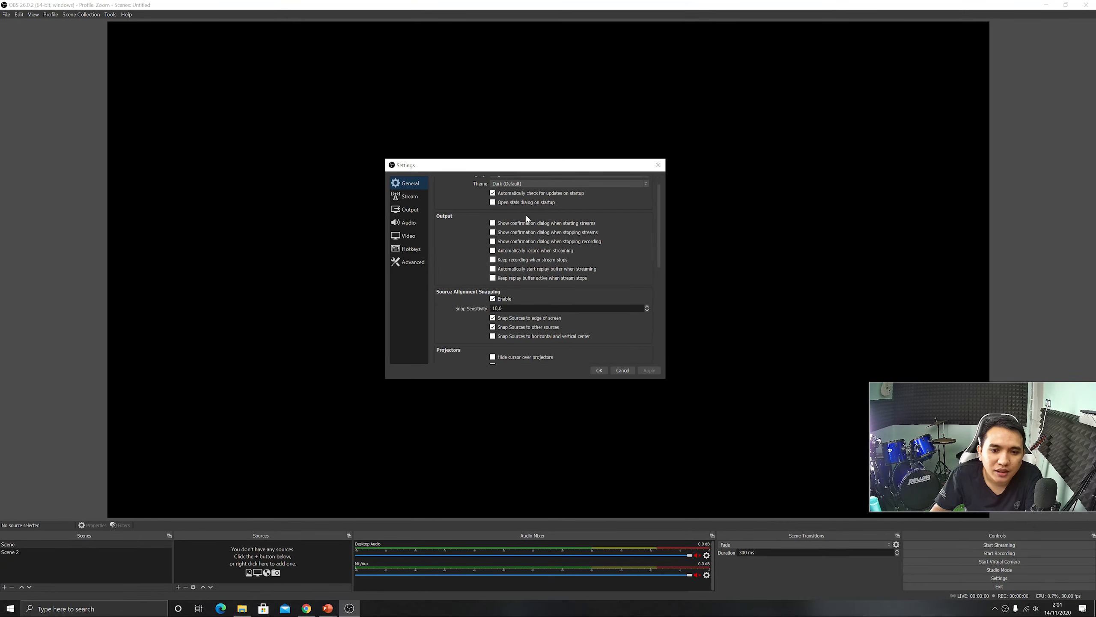
{"action": "scroll", "coordinate": [526, 216], "scroll_direction": "down", "scroll_amount": 5}
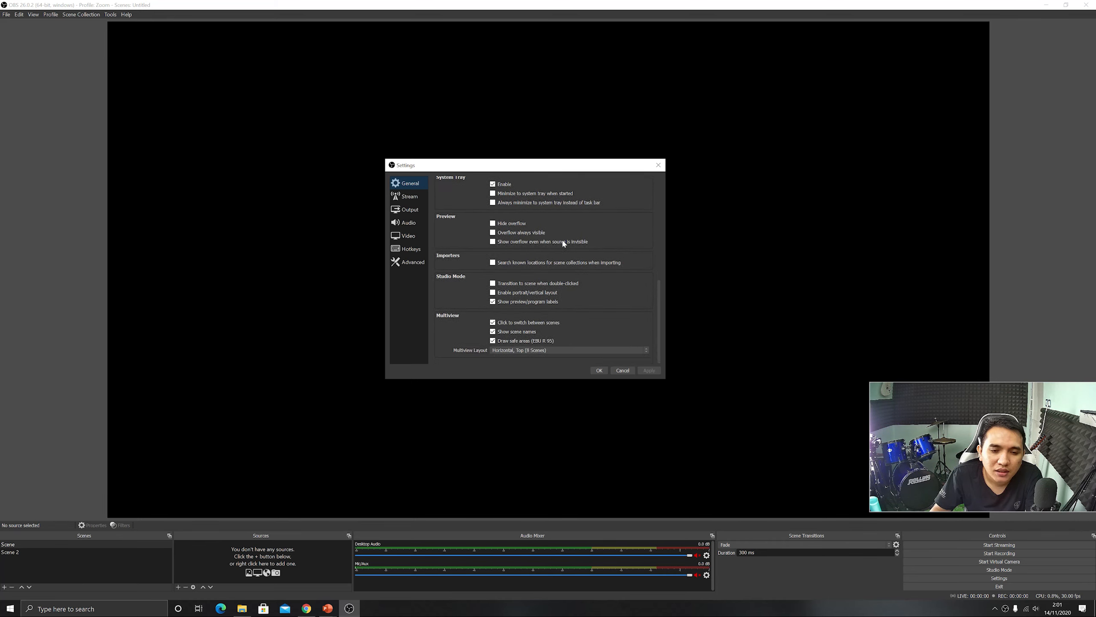
{"action": "mouse_move", "coordinate": [658, 318]}
{"action": "left_mouse_down"}
{"action": "mouse_move", "coordinate": [664, 209]}
{"action": "mouse_move", "coordinate": [658, 305]}
{"action": "left_mouse_up"}
Step: In the stream settings, set the service to YouTube - RTMP and activate the stream key field
{"action": "left_click", "coordinate": [387, 171]}
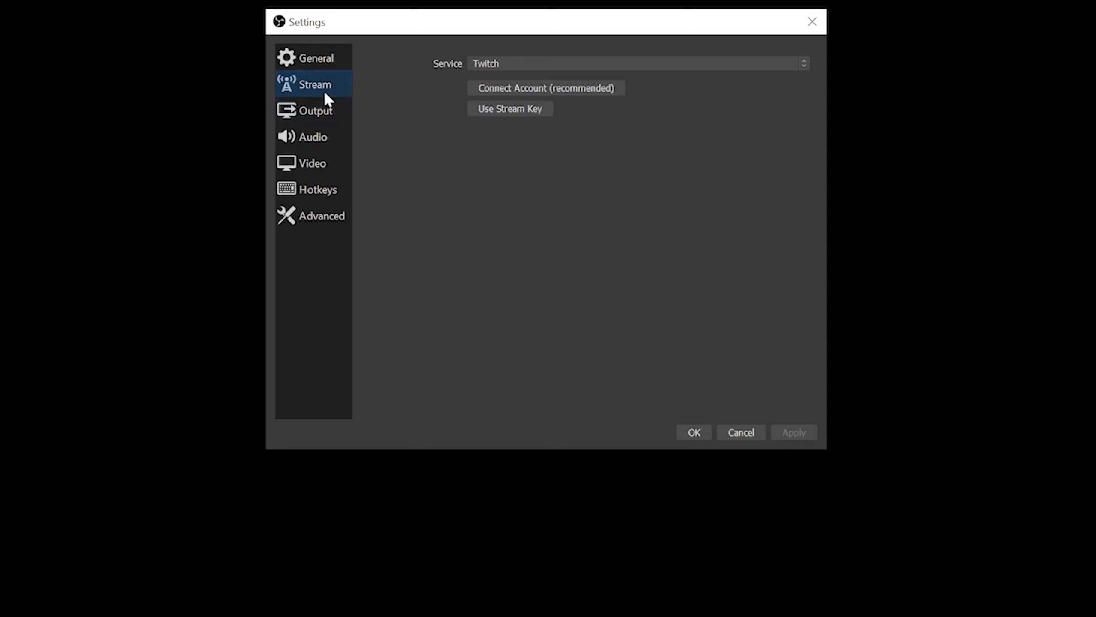
{"action": "left_click", "coordinate": [802, 63]}
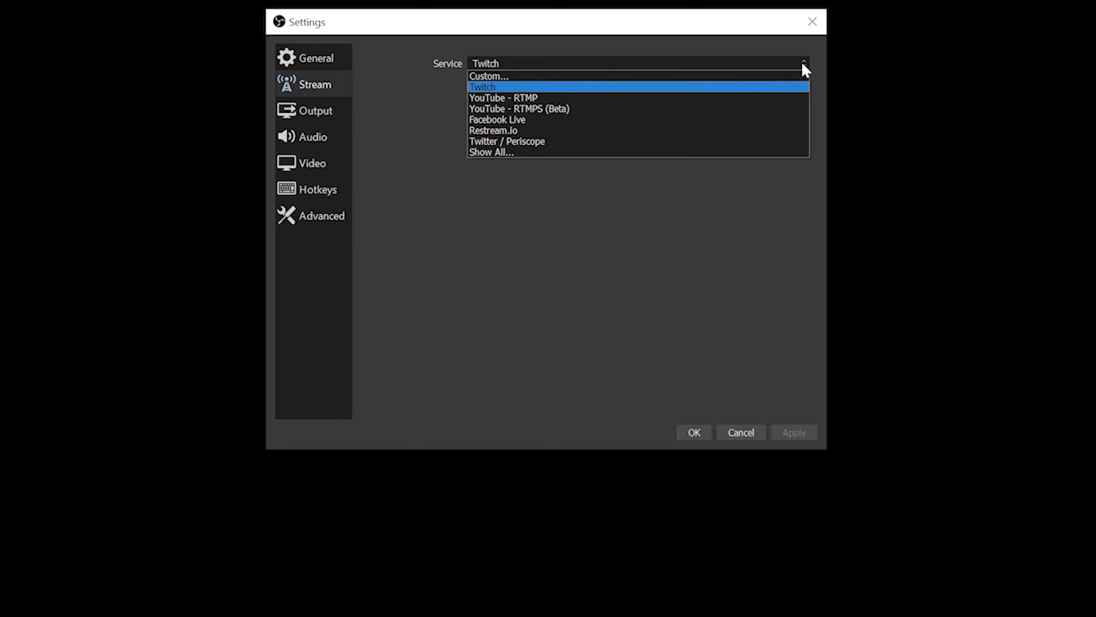
{"action": "left_click", "coordinate": [552, 109]}
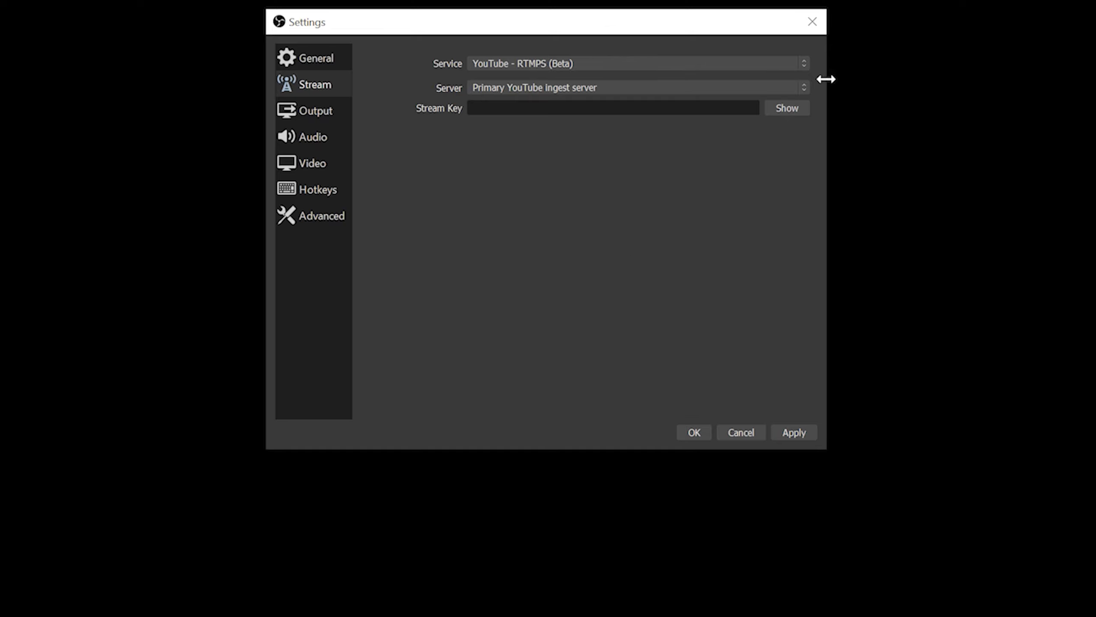
{"action": "left_click", "coordinate": [800, 63]}
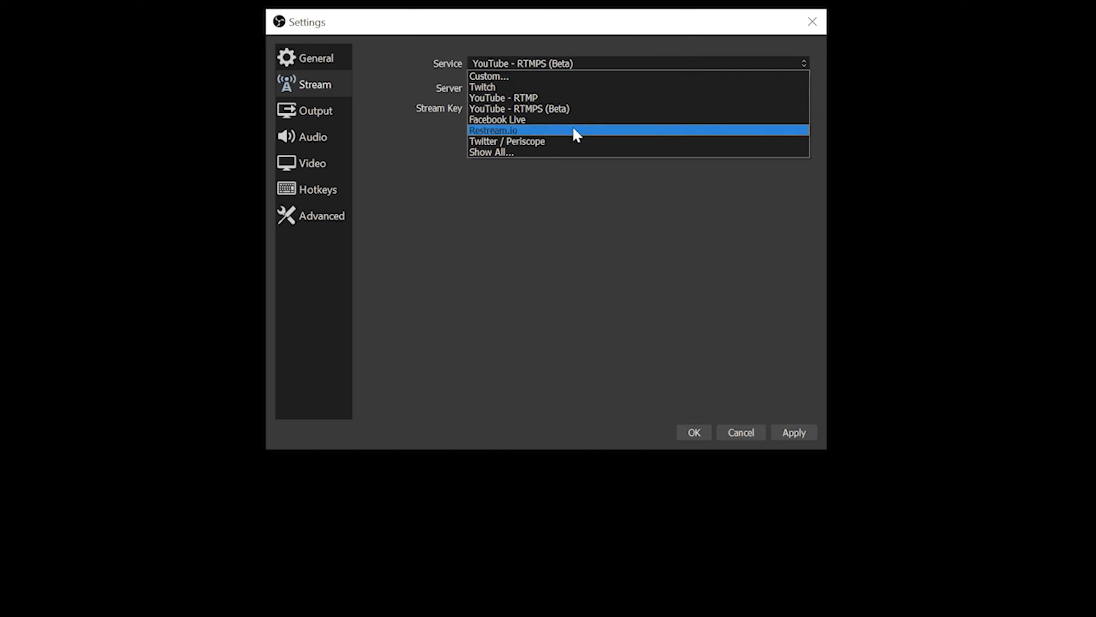
{"action": "left_click", "coordinate": [562, 97]}
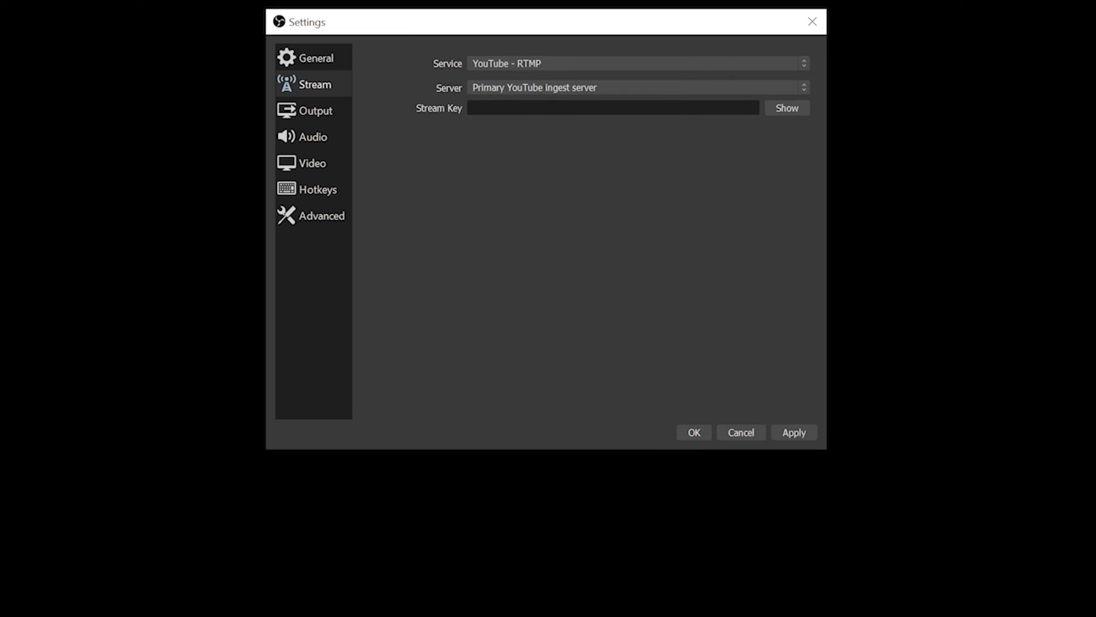
{"action": "left_click", "coordinate": [472, 108]}
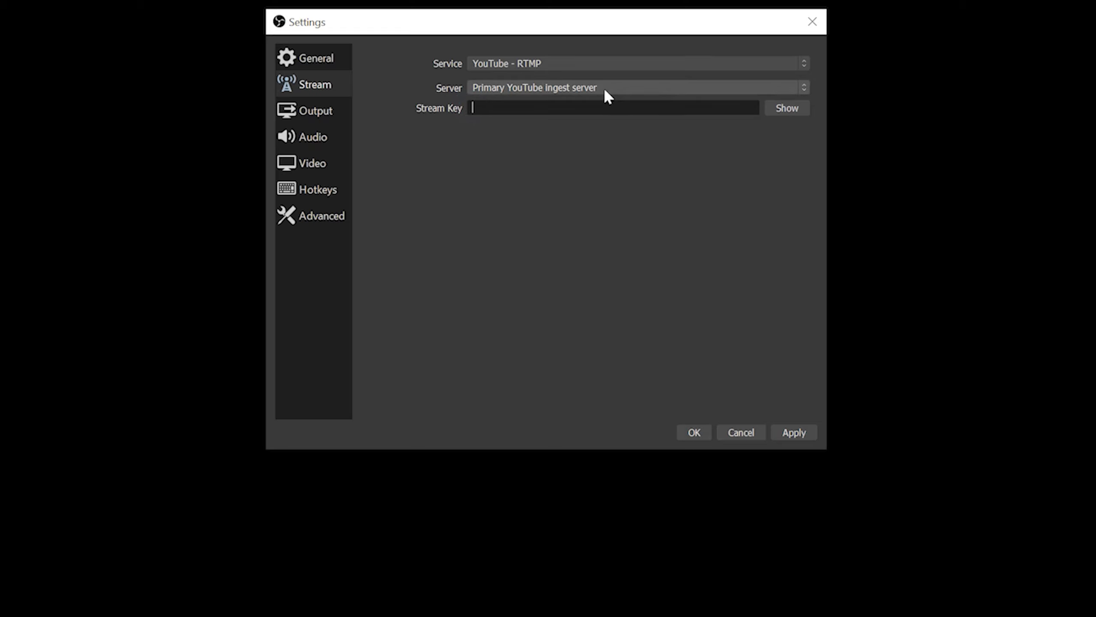
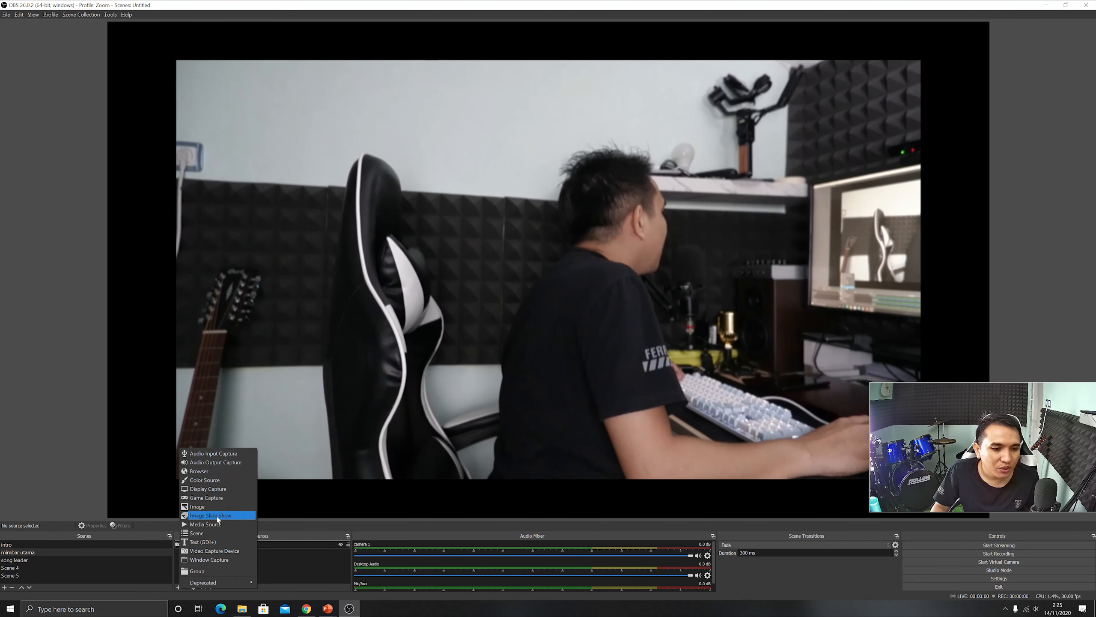
Step: Add a new Image Slide Show source named "slide" to the mimbar utama scene
{"action": "left_click", "coordinate": [217, 515]}
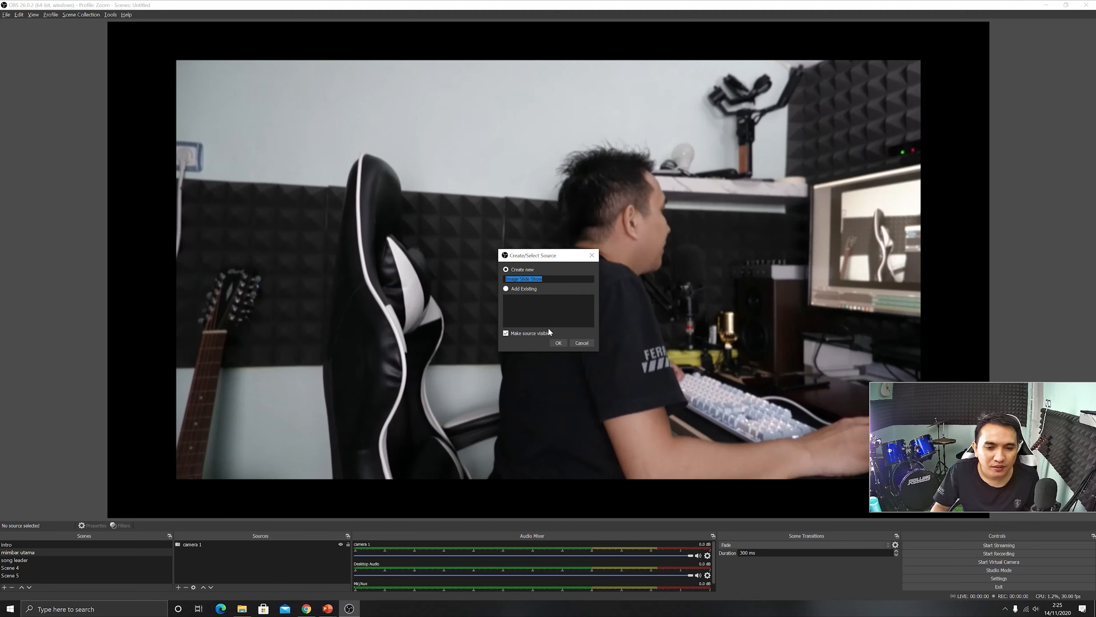
{"action": "type", "text": "sl"}
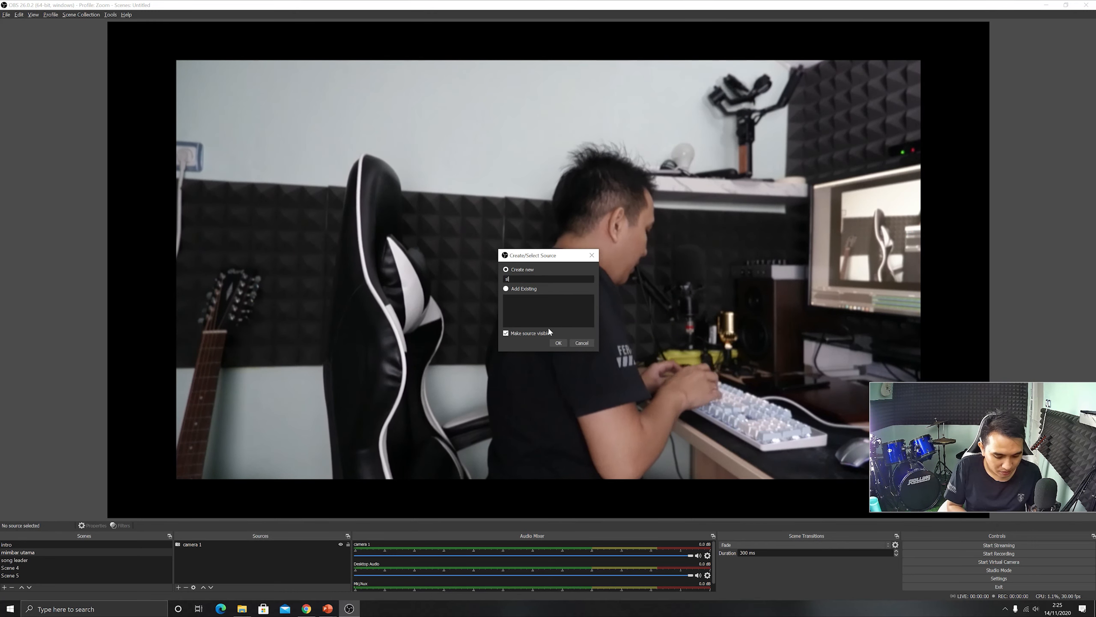
{"action": "type", "text": "ide"}
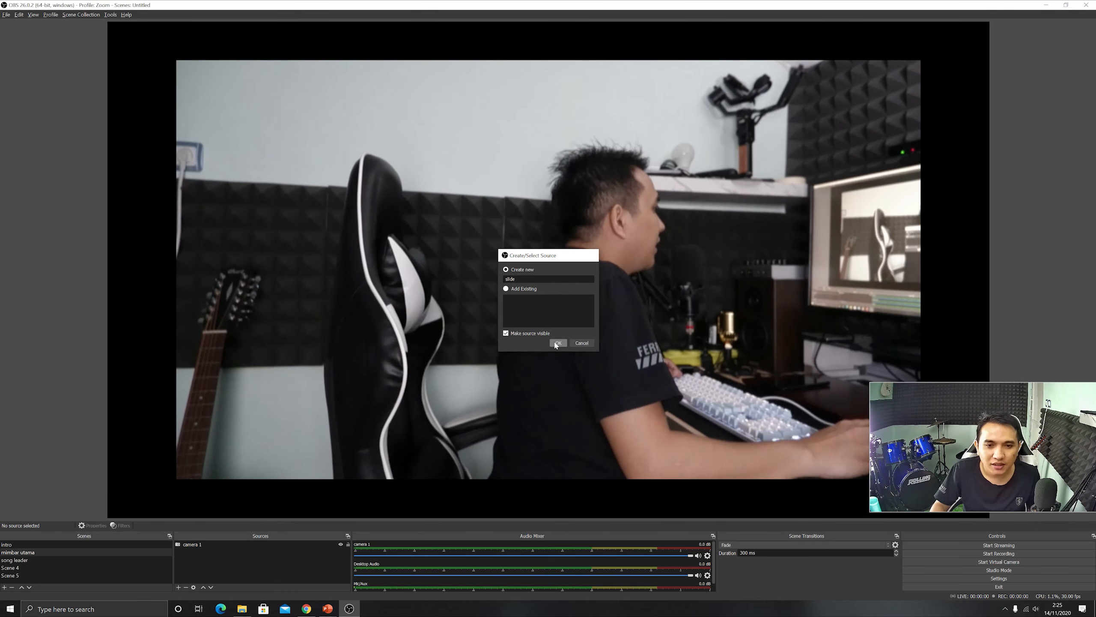
{"action": "left_click", "coordinate": [557, 343]}
{"action": "left_click_drag", "start_coordinate": [562, 216], "coordinate": [579, 187]}
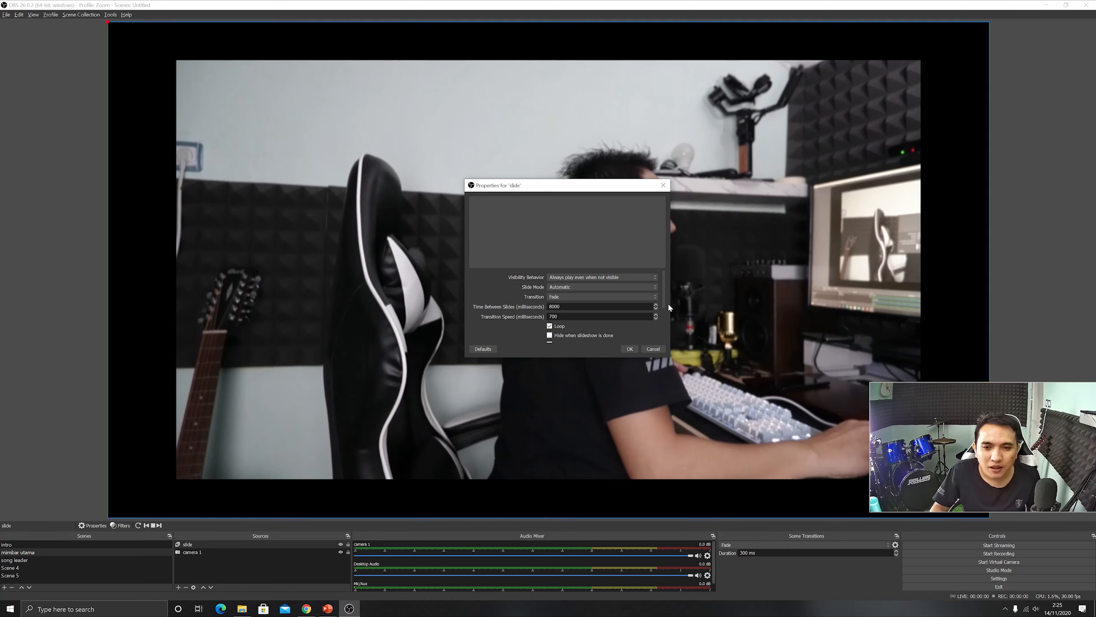
Step: Add the image files Slide1 to Slide4 from D:\05. Contents\02. OBS Tutorial\tUTORIAL 2\Intro to the slideshow
{"action": "left_click_drag", "start_coordinate": [663, 283], "coordinate": [663, 317]}
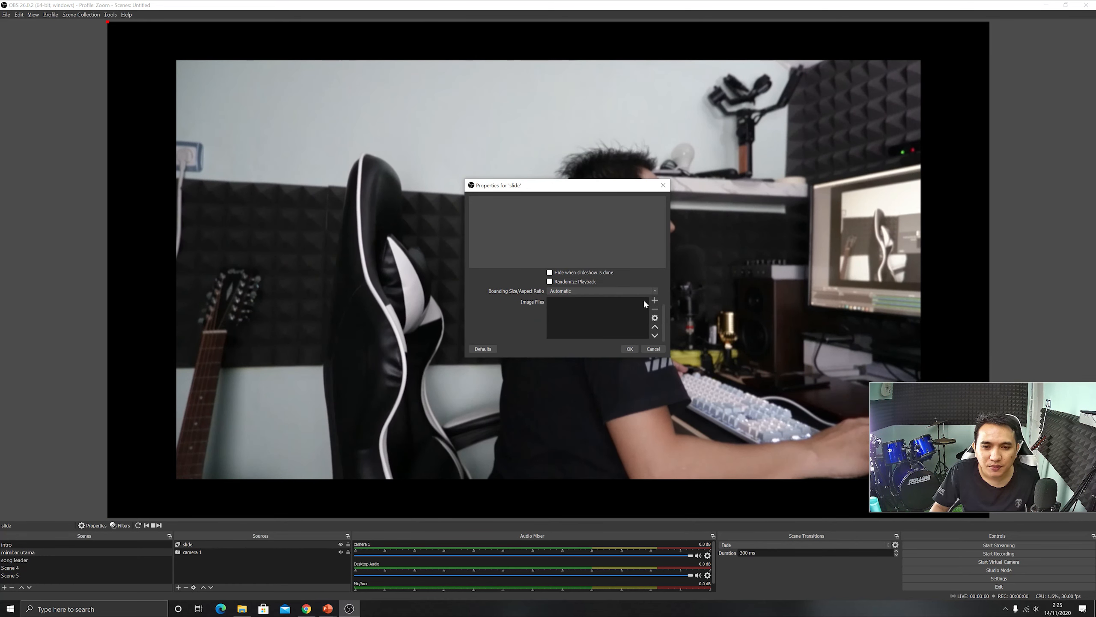
{"action": "left_click", "coordinate": [655, 301]}
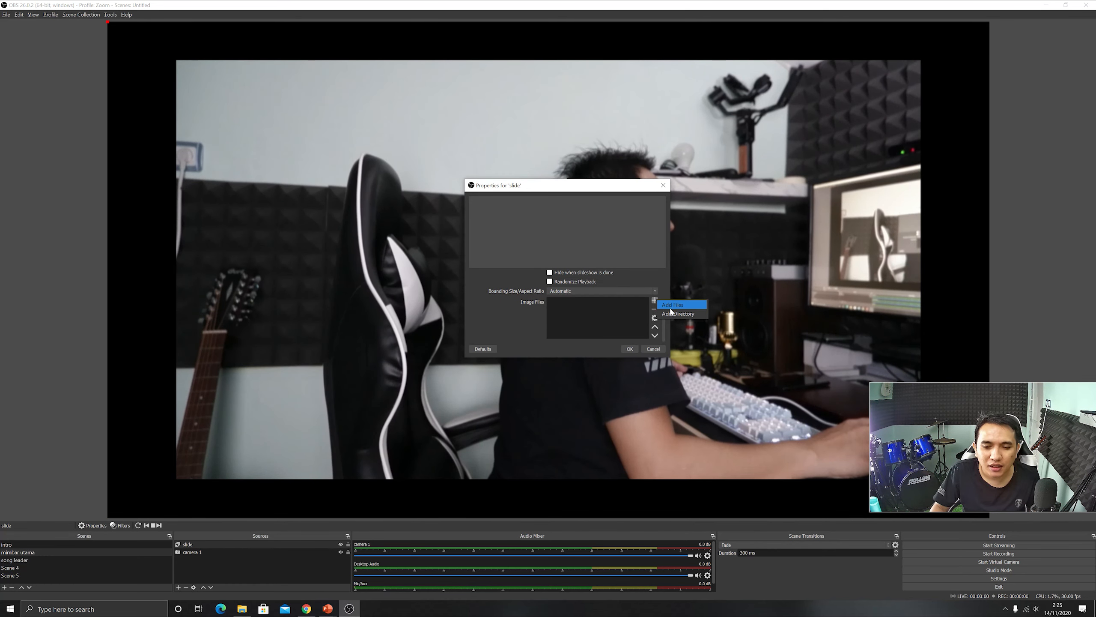
{"action": "left_click", "coordinate": [676, 306]}
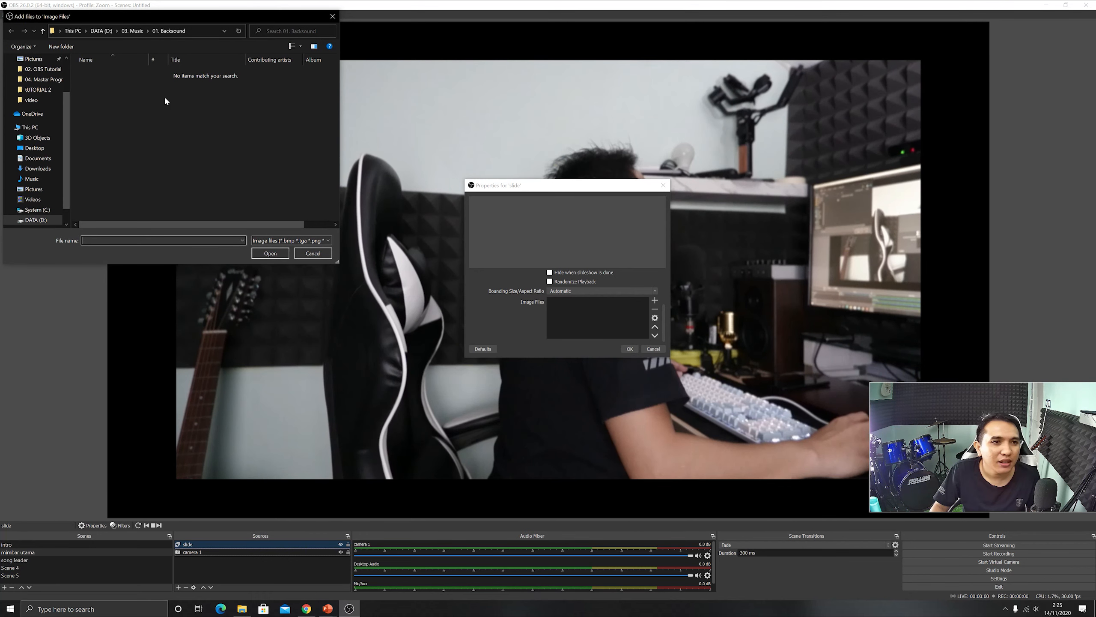
{"action": "left_click", "coordinate": [36, 220]}
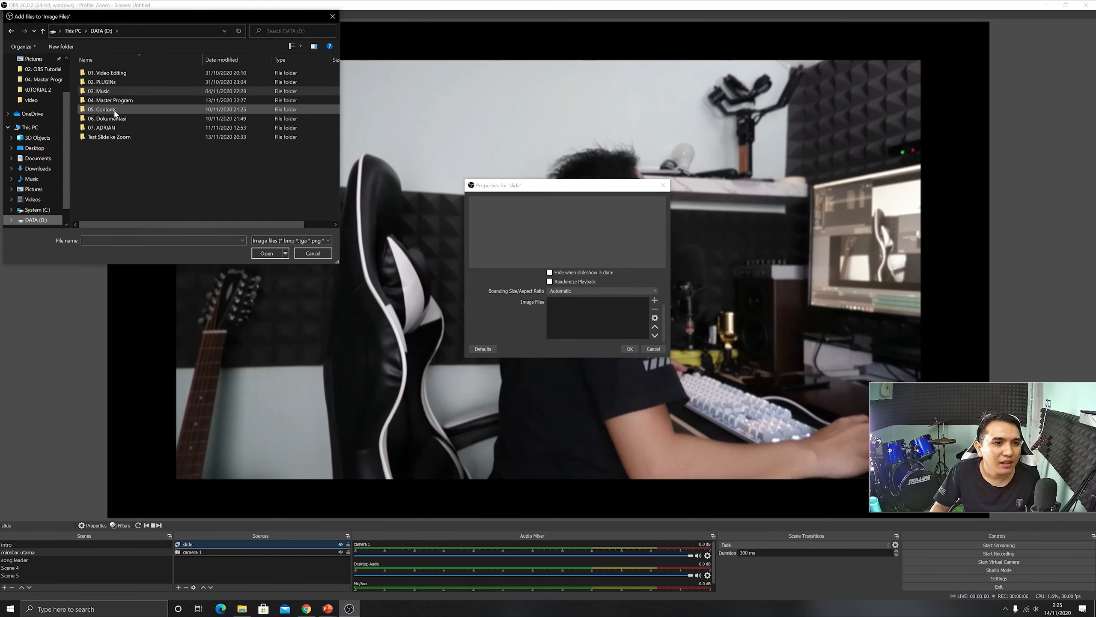
{"action": "double_click", "coordinate": [115, 111]}
{"action": "double_click", "coordinate": [110, 82]}
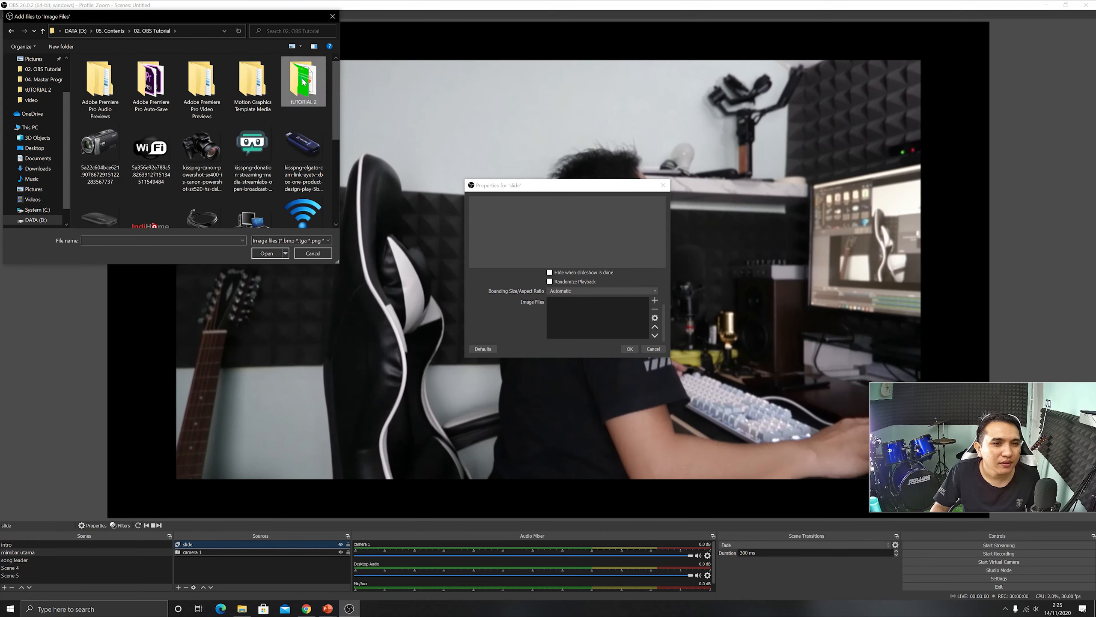
{"action": "double_click", "coordinate": [290, 84]}
{"action": "double_click", "coordinate": [113, 89]}
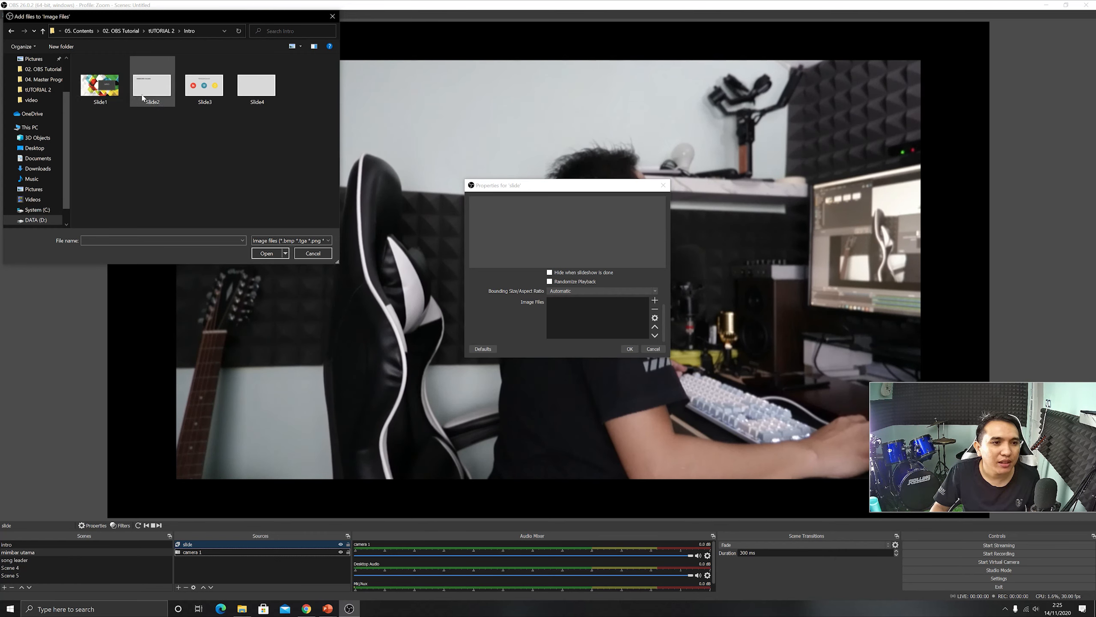
{"action": "left_click_drag", "start_coordinate": [292, 181], "coordinate": [80, 57]}
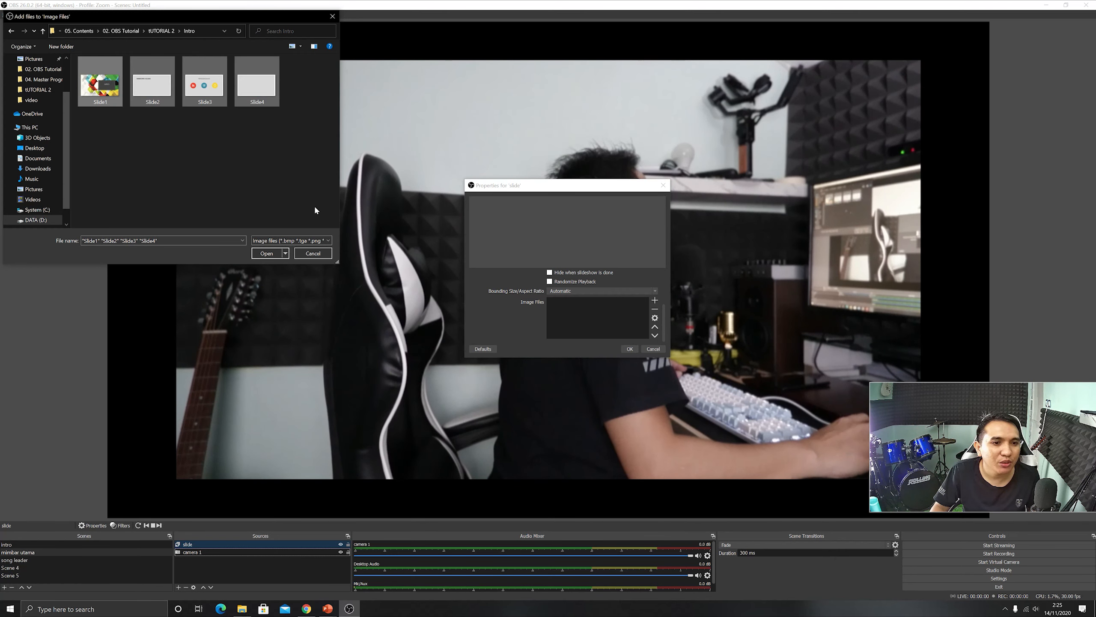
{"action": "left_click", "coordinate": [266, 253]}
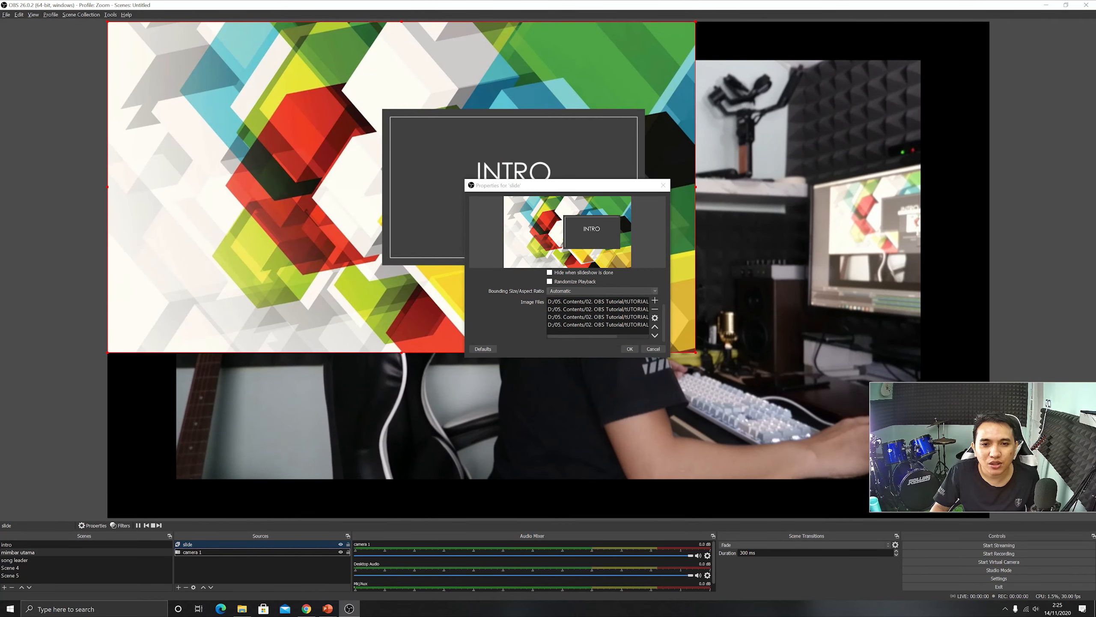
Step: Set the slideshow's transition to Cut and its slide mode to Manual (Use hotkeys to control slideshow), and accept the properties
{"action": "scroll", "coordinate": [596, 295], "scroll_direction": "up", "scroll_amount": 5}
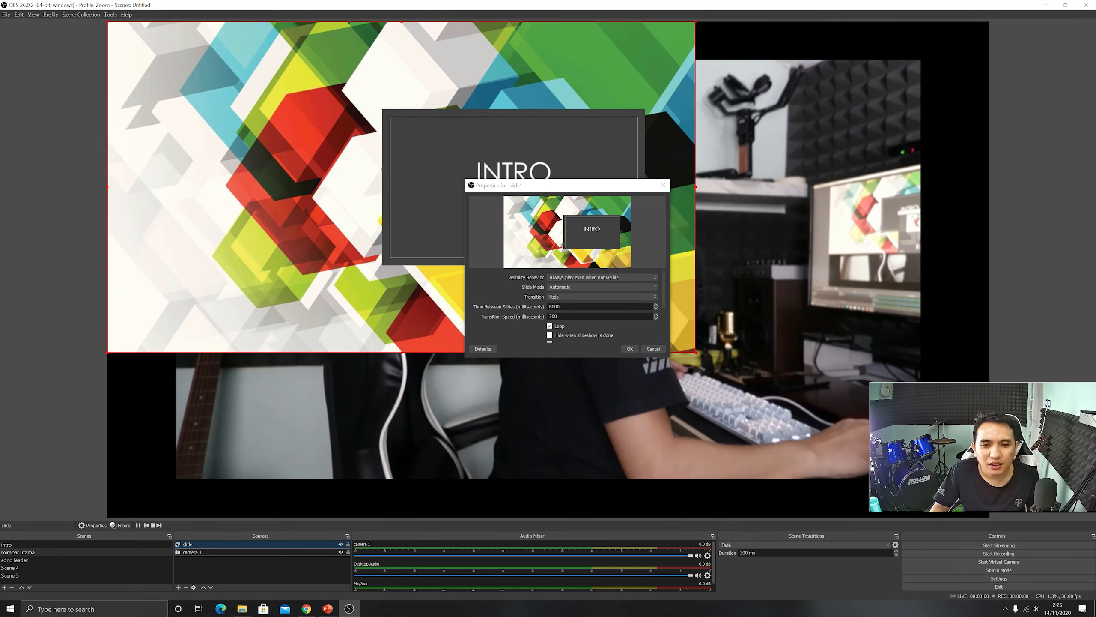
{"action": "left_click", "coordinate": [652, 299]}
{"action": "left_click", "coordinate": [615, 303]}
{"action": "left_click", "coordinate": [602, 287]}
{"action": "left_click", "coordinate": [593, 298]}
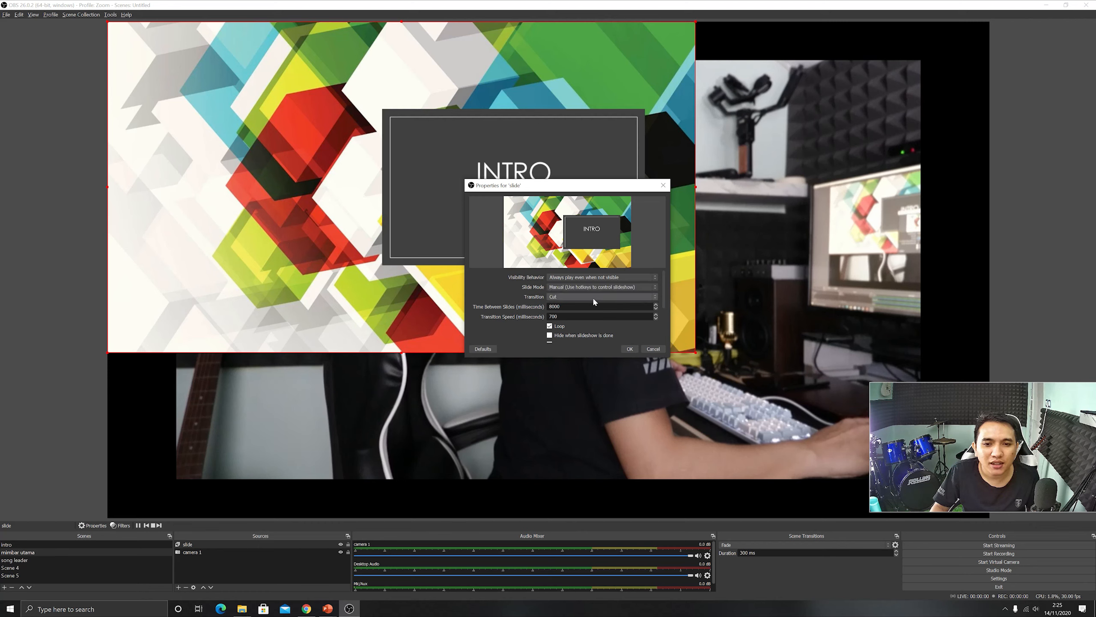
{"action": "left_click_drag", "start_coordinate": [665, 280], "coordinate": [667, 312]}
{"action": "scroll", "coordinate": [666, 311], "scroll_direction": "up", "scroll_amount": 1}
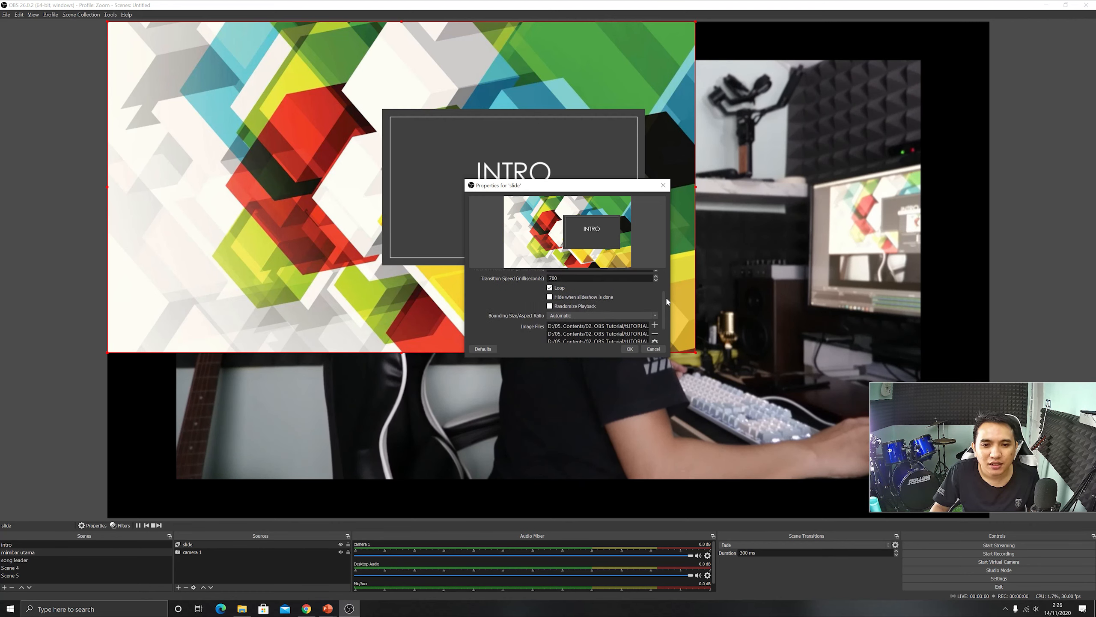
{"action": "left_click_drag", "start_coordinate": [664, 308], "coordinate": [661, 275]}
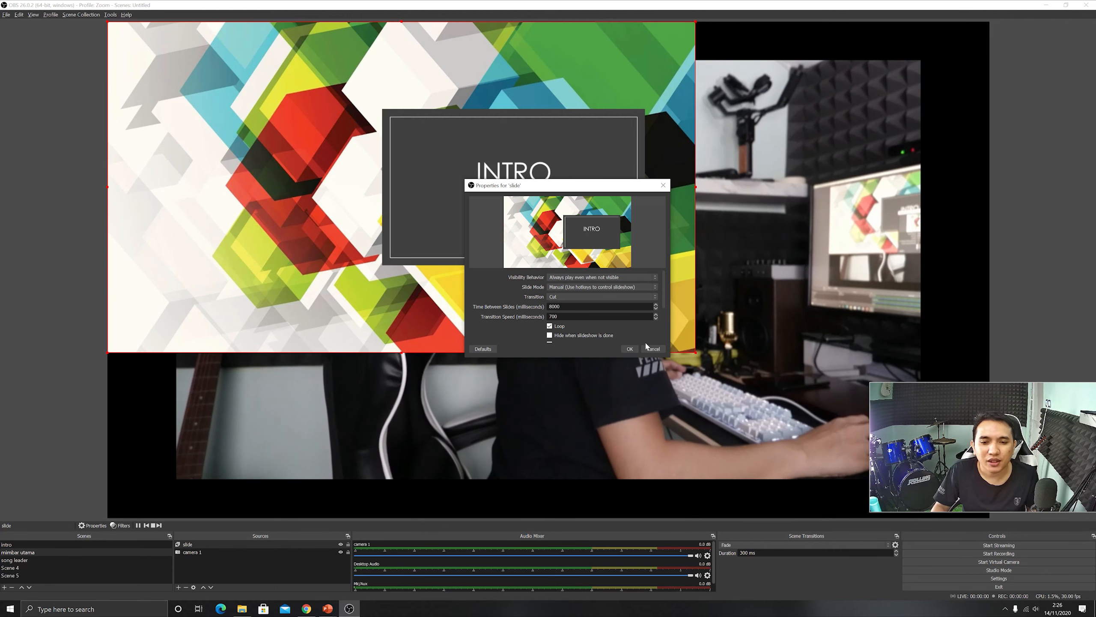
{"action": "left_click", "coordinate": [629, 350]}
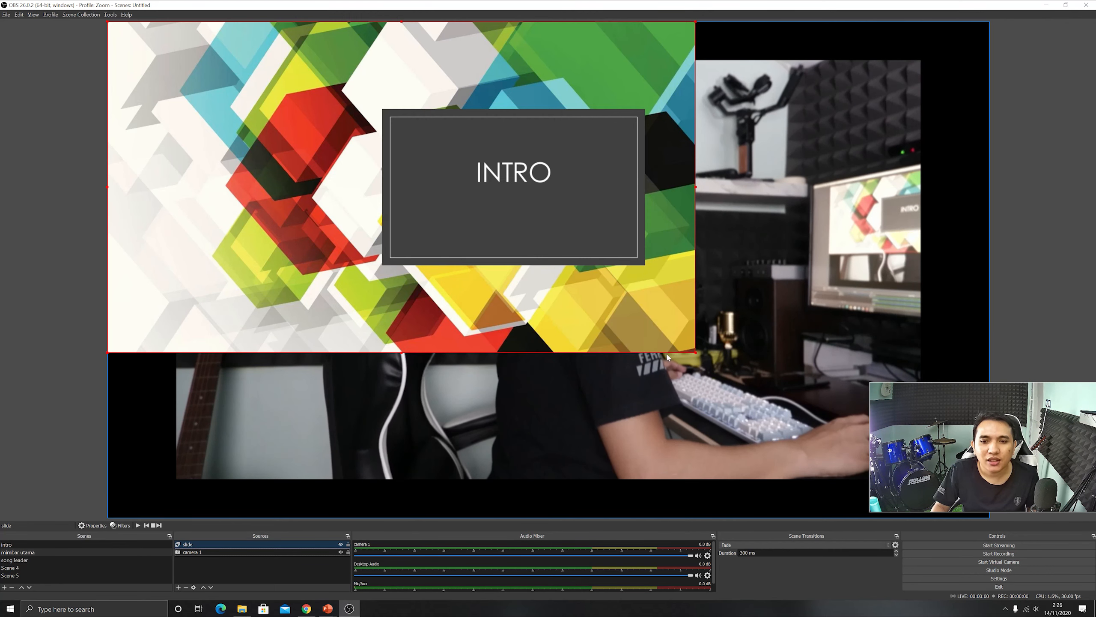
Step: Shrink the slide source to about a quarter of the canvas width and place it in the canvas's upper-left corner
{"action": "left_click_drag", "start_coordinate": [693, 351], "coordinate": [345, 131]}
{"action": "left_click_drag", "start_coordinate": [145, 102], "coordinate": [193, 109]}
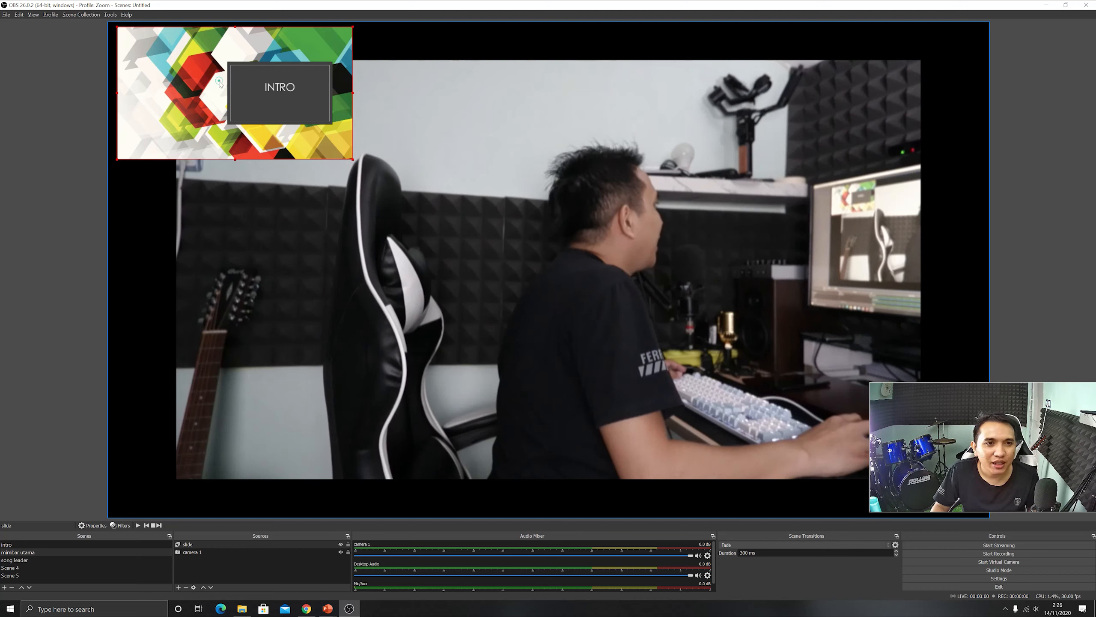
{"action": "left_click_drag", "start_coordinate": [220, 83], "coordinate": [215, 82]}
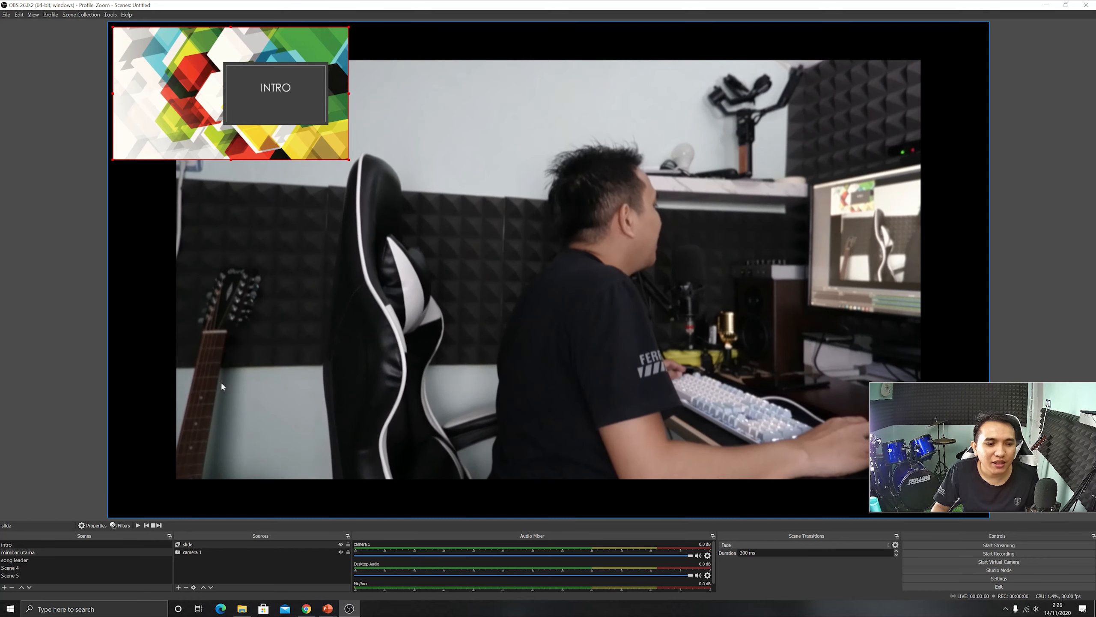
Step: Assign the hotkeys Right for Next Slide and Left for Previous Slide to the slide source, and accept the settings
{"action": "left_click", "coordinate": [993, 579]}
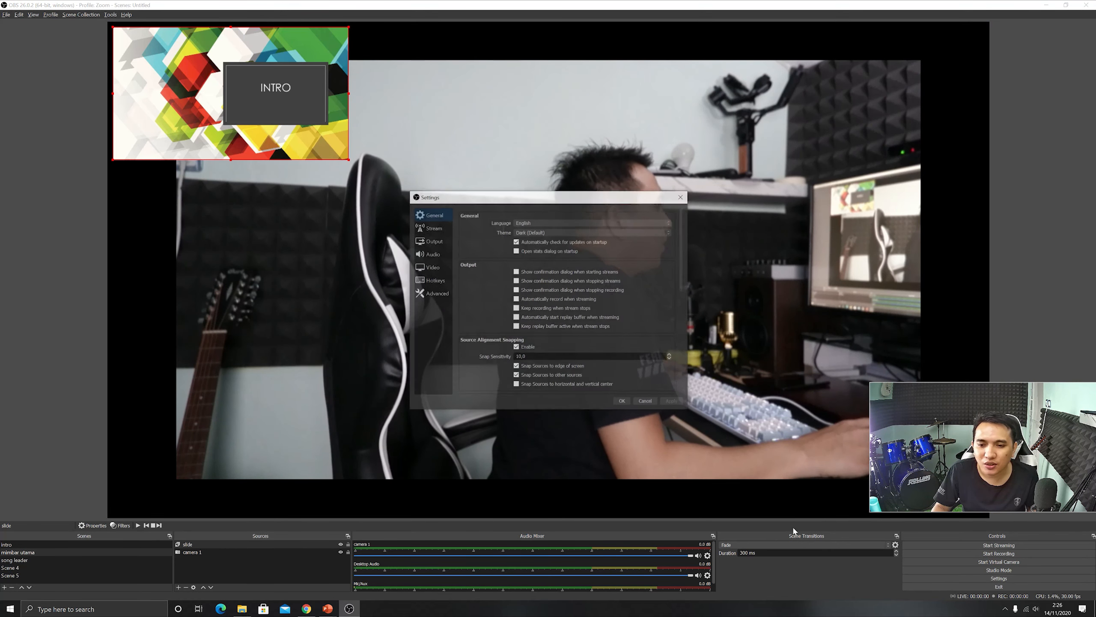
{"action": "left_click", "coordinate": [434, 279]}
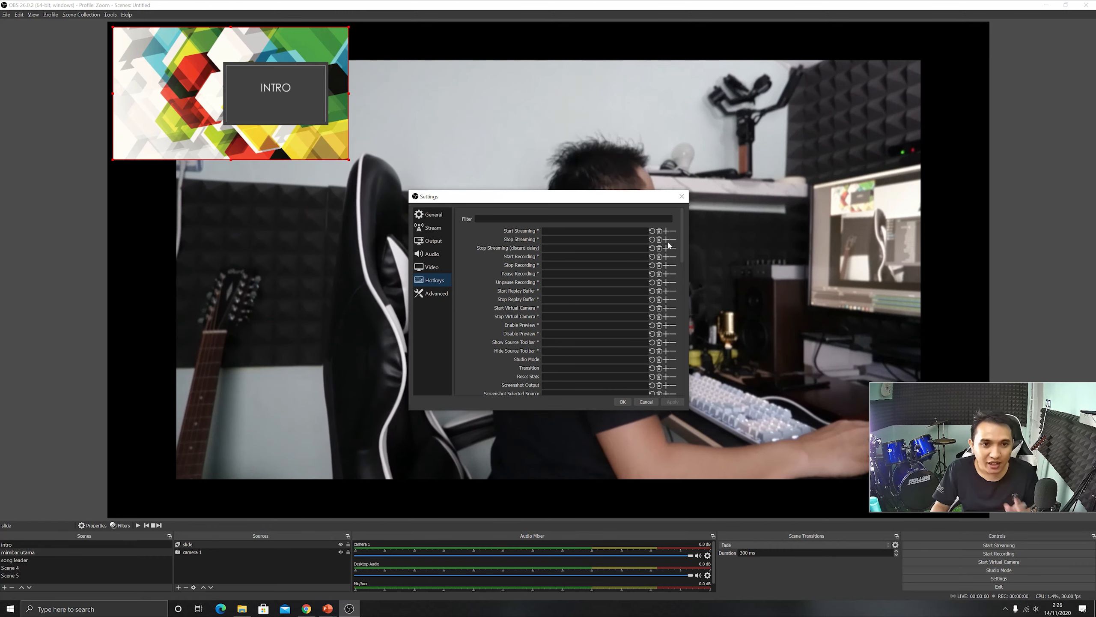
{"action": "left_click_drag", "start_coordinate": [682, 220], "coordinate": [698, 359]}
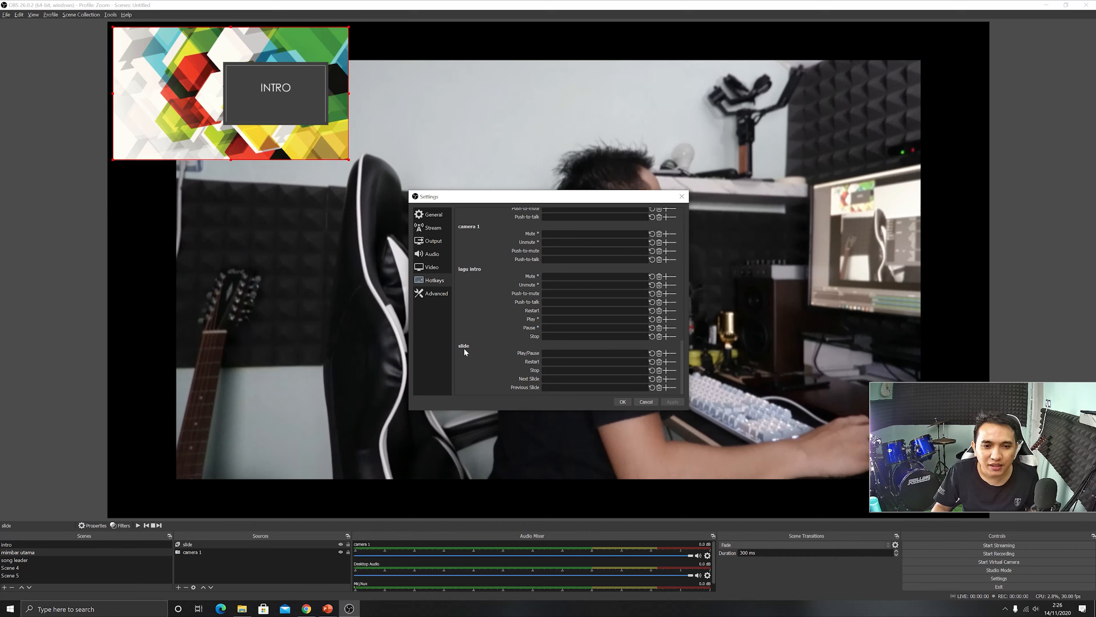
{"action": "scroll", "coordinate": [466, 349], "scroll_direction": "up", "scroll_amount": 3}
{"action": "scroll", "coordinate": [476, 349], "scroll_direction": "up", "scroll_amount": 4}
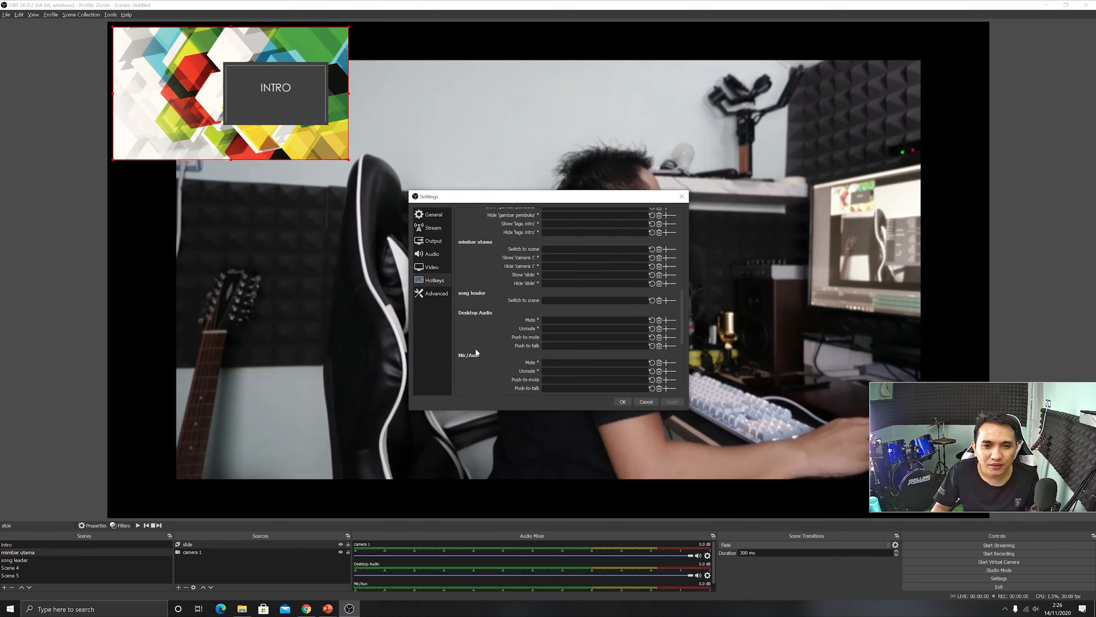
{"action": "scroll", "coordinate": [478, 349], "scroll_direction": "down", "scroll_amount": 1}
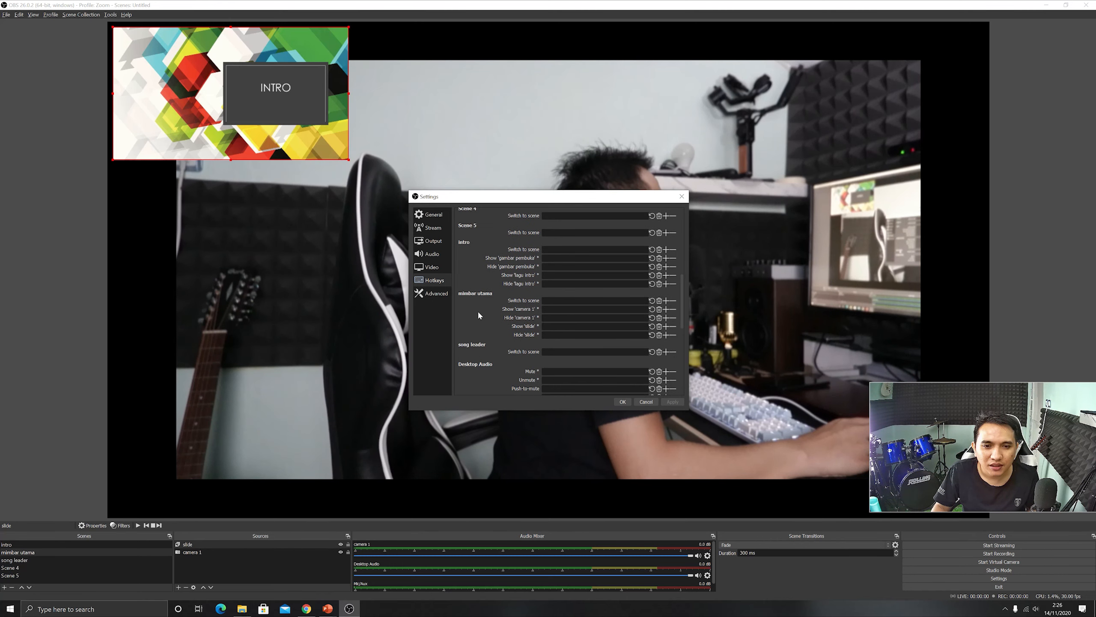
{"action": "scroll", "coordinate": [481, 322], "scroll_direction": "down", "scroll_amount": 8}
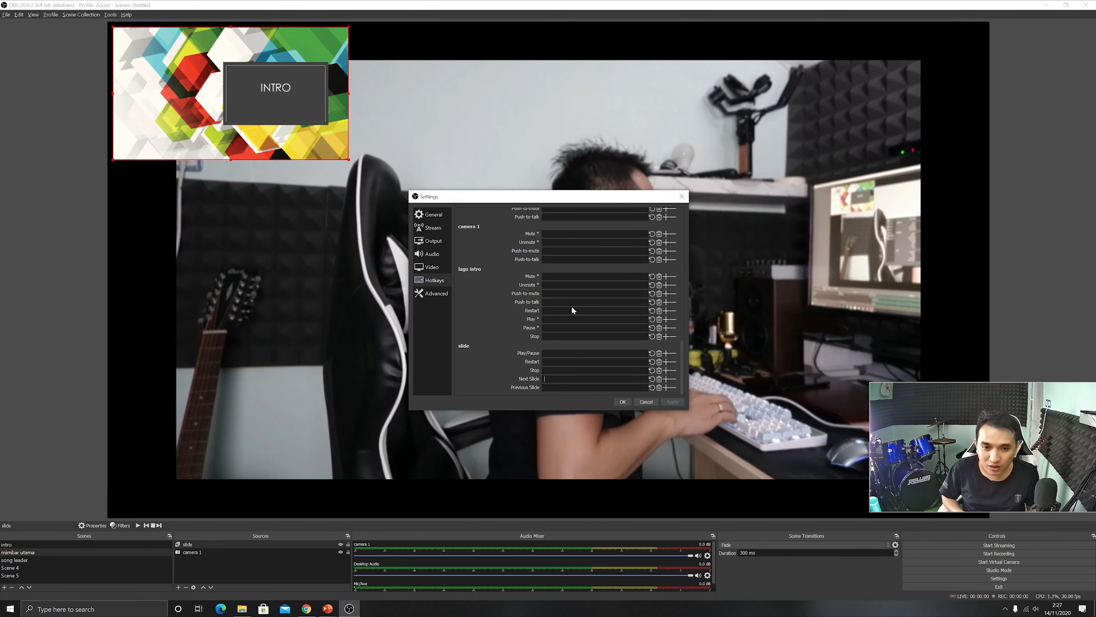
{"action": "key", "text": "Right"}
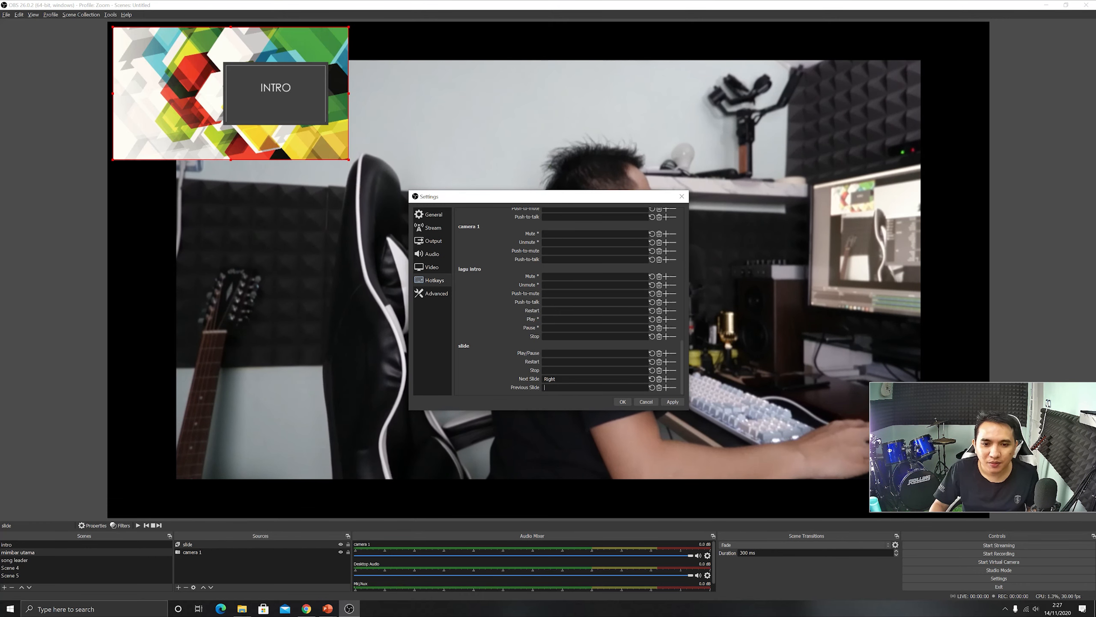
{"action": "key", "text": "Left"}
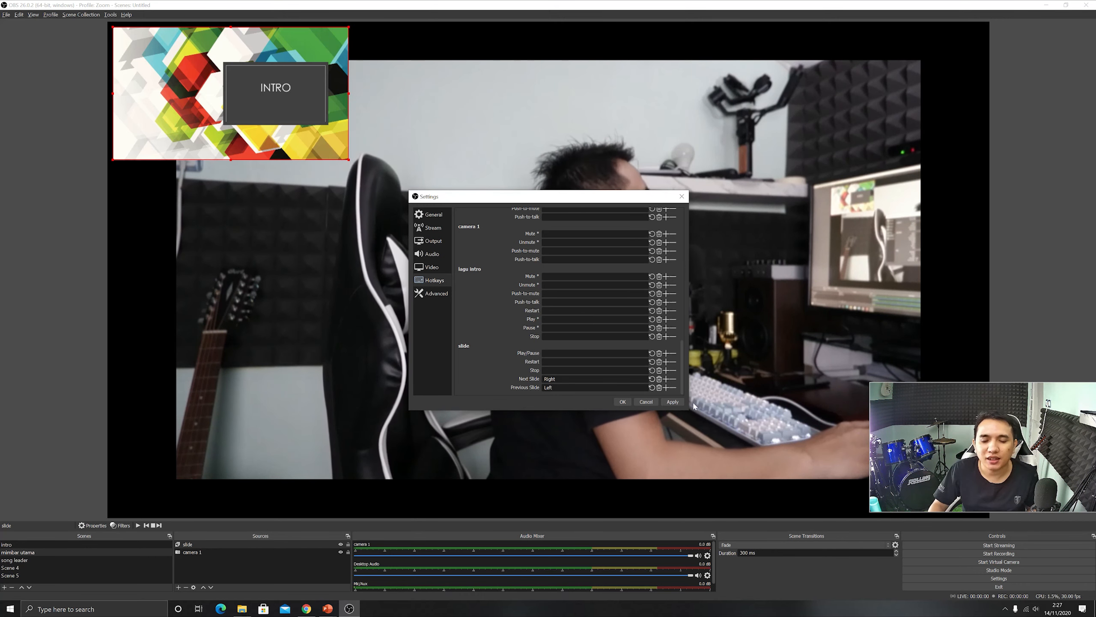
{"action": "left_click", "coordinate": [622, 402]}
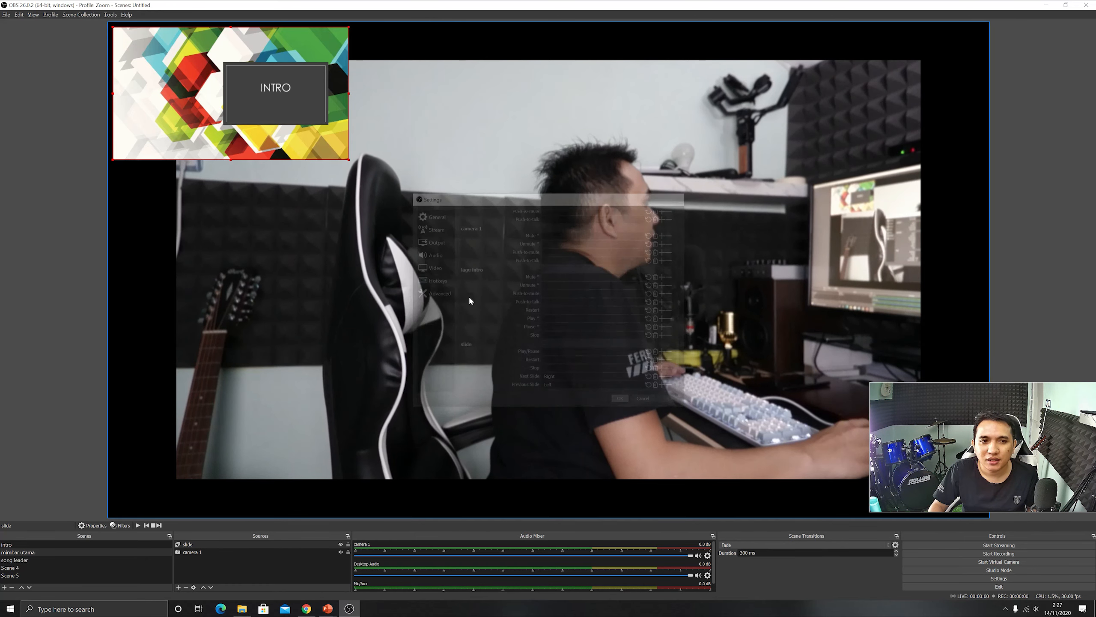
Step: Test the slideshow hotkeys by stepping forward and back through the slides over the camera image
{"action": "left_click", "coordinate": [270, 102]}
{"action": "key", "text": "Right"}
{"action": "key", "text": "Left"}
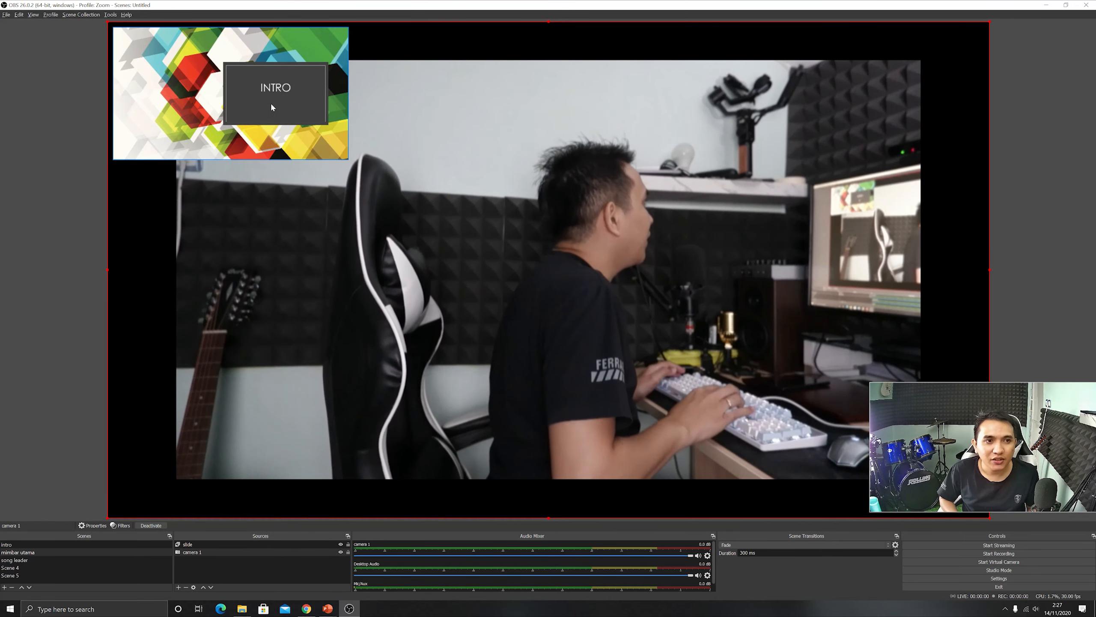
{"action": "key", "text": "Right"}
{"action": "key", "text": "Left"}
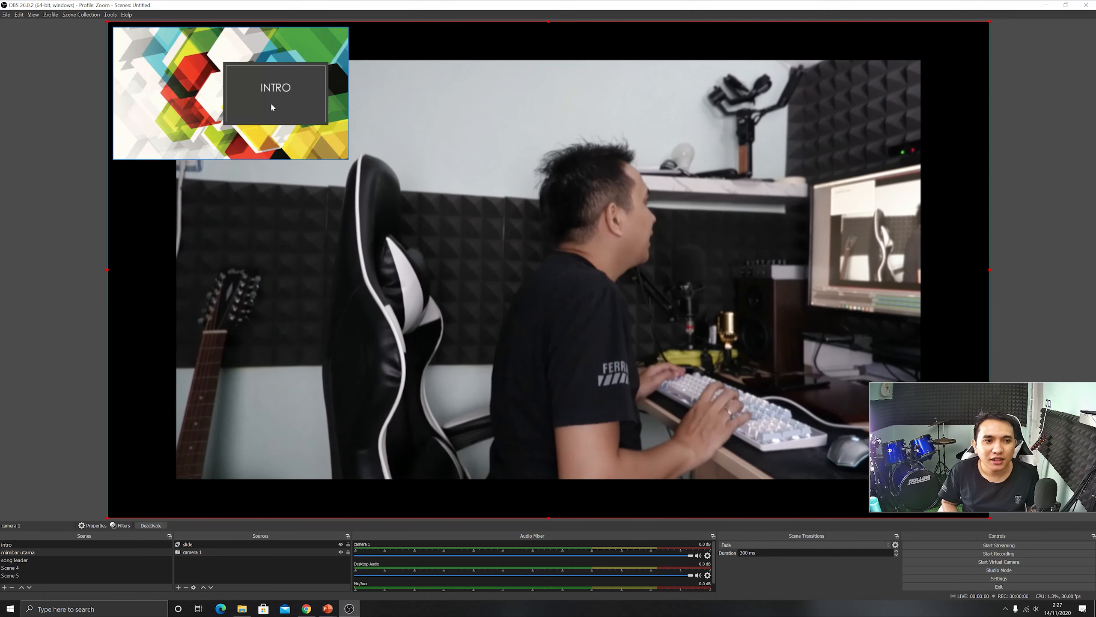
{"action": "key", "text": "Right"}
{"action": "key", "text": "Right"}
{"action": "key", "text": "Left"}
{"action": "key", "text": "Left"}
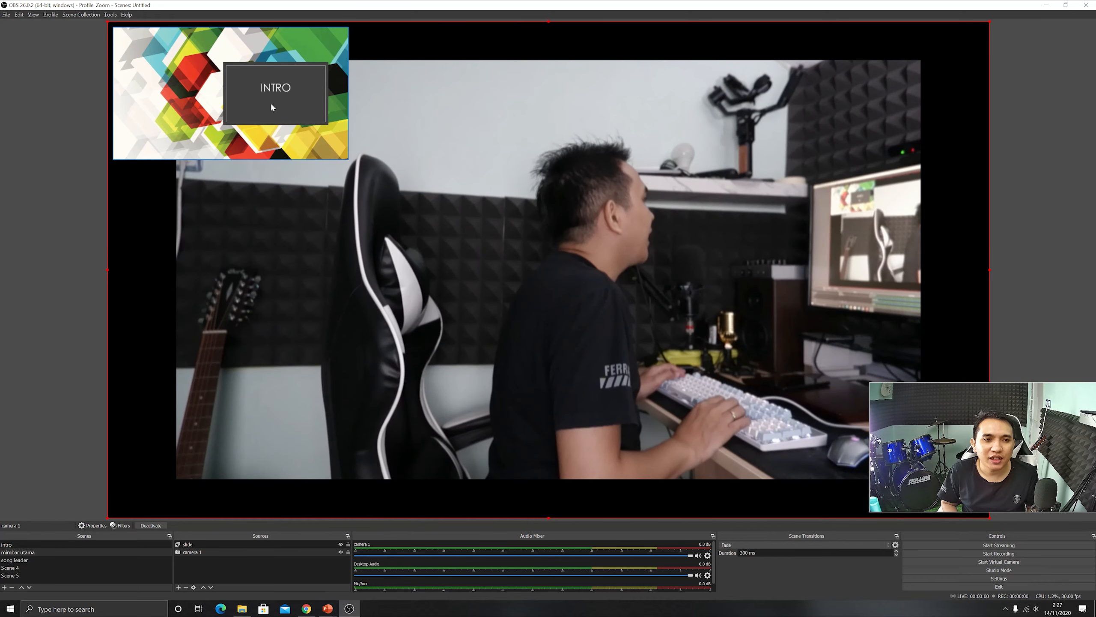
{"action": "key", "text": "Right"}
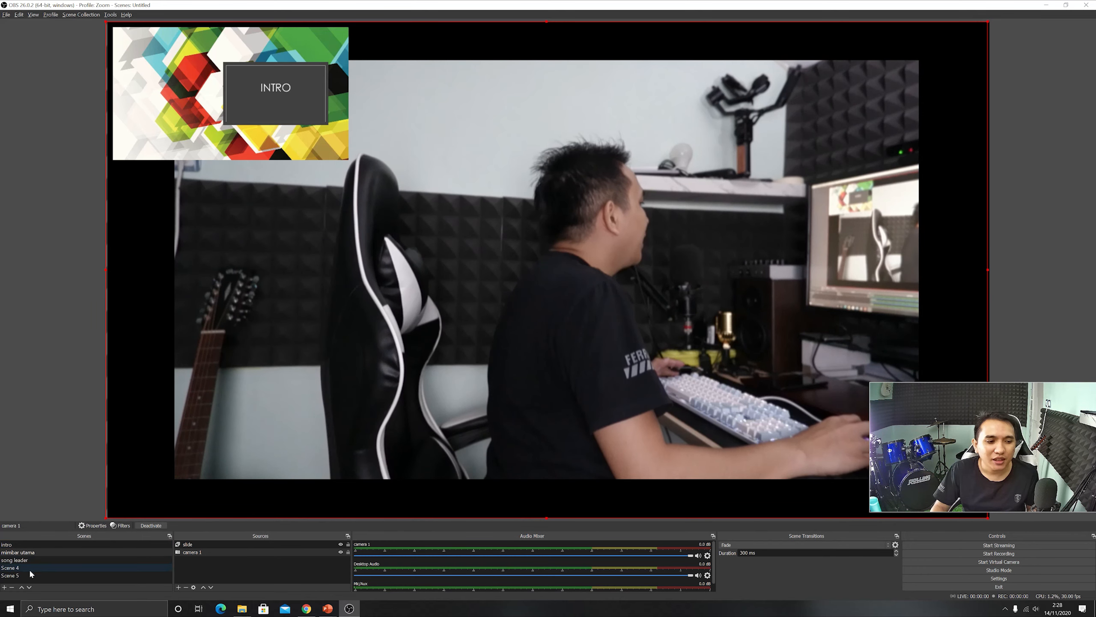
Step: Review the mimbar utama scene and switch to the song leader scene
{"action": "left_click", "coordinate": [40, 545]}
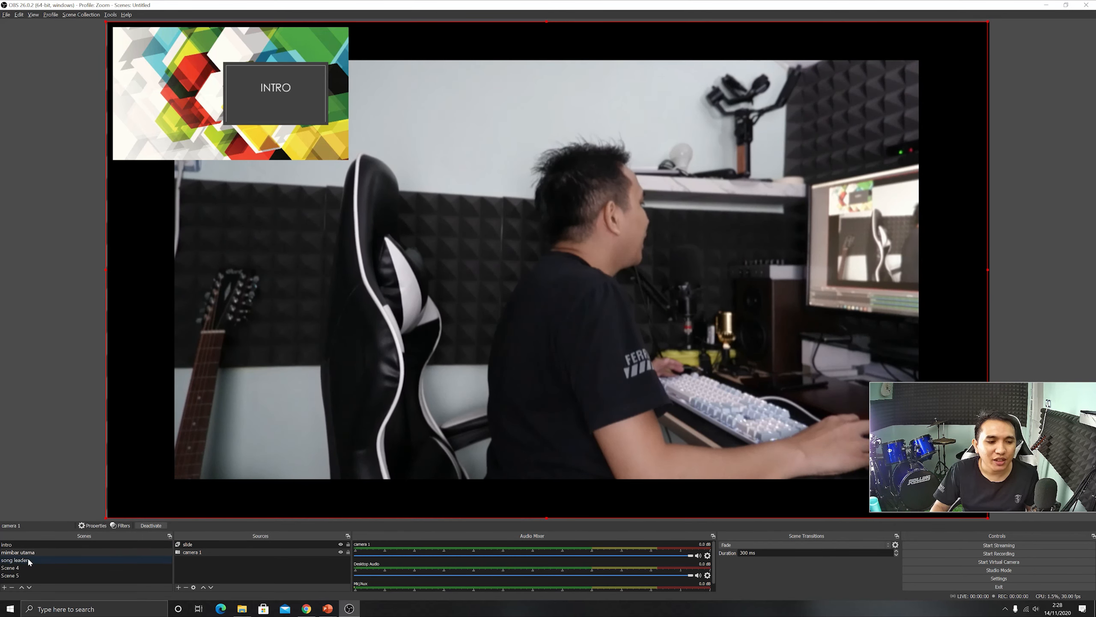
{"action": "left_click", "coordinate": [27, 560]}
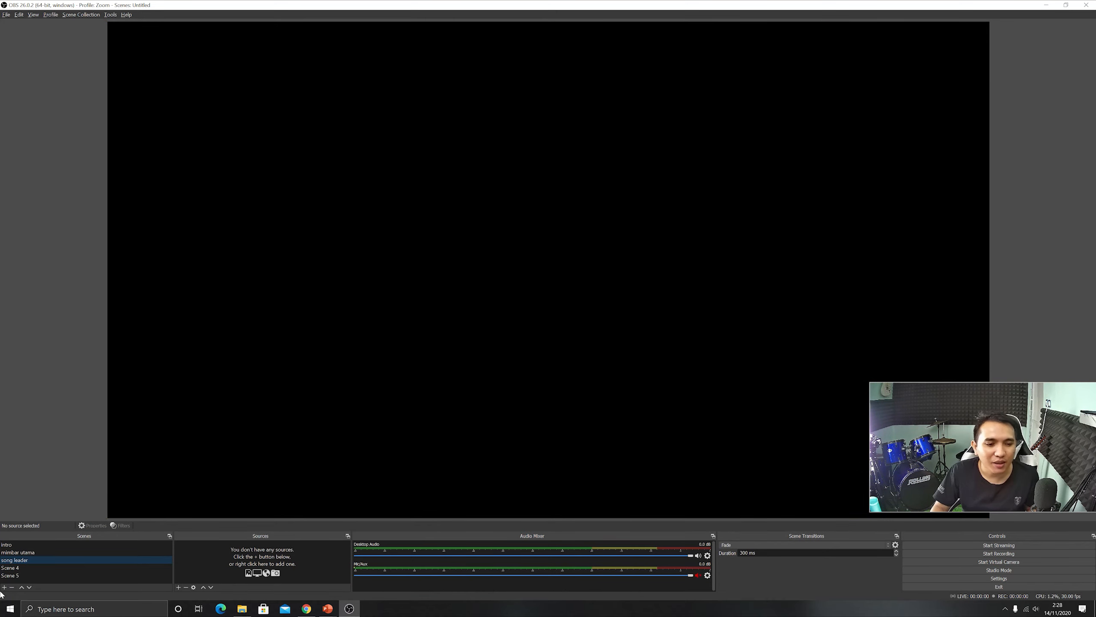
{"action": "left_click", "coordinate": [37, 553]}
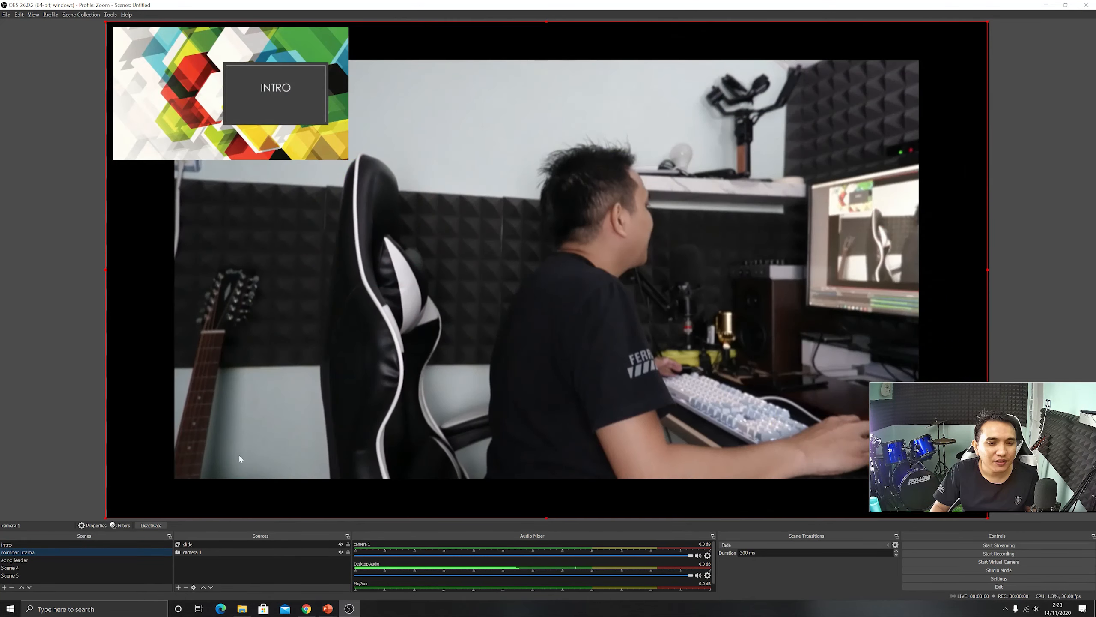
{"action": "left_click", "coordinate": [24, 560]}
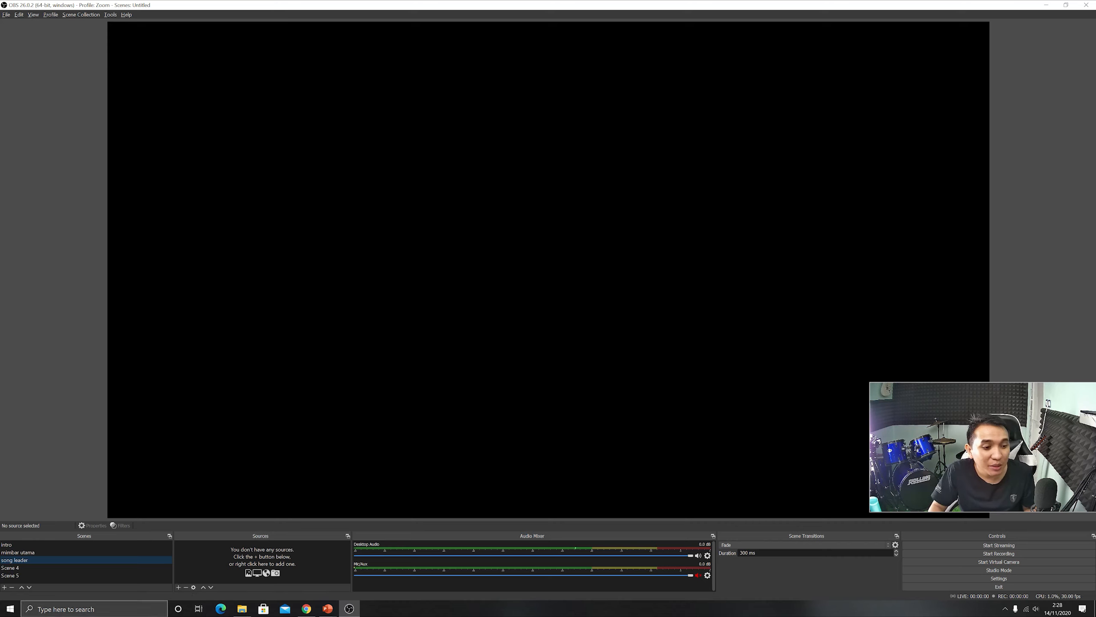
Step: Try to add a new Video Capture Device source with the default name to the song leader scene and enlarge its properties dialog
{"action": "left_click", "coordinate": [177, 588]}
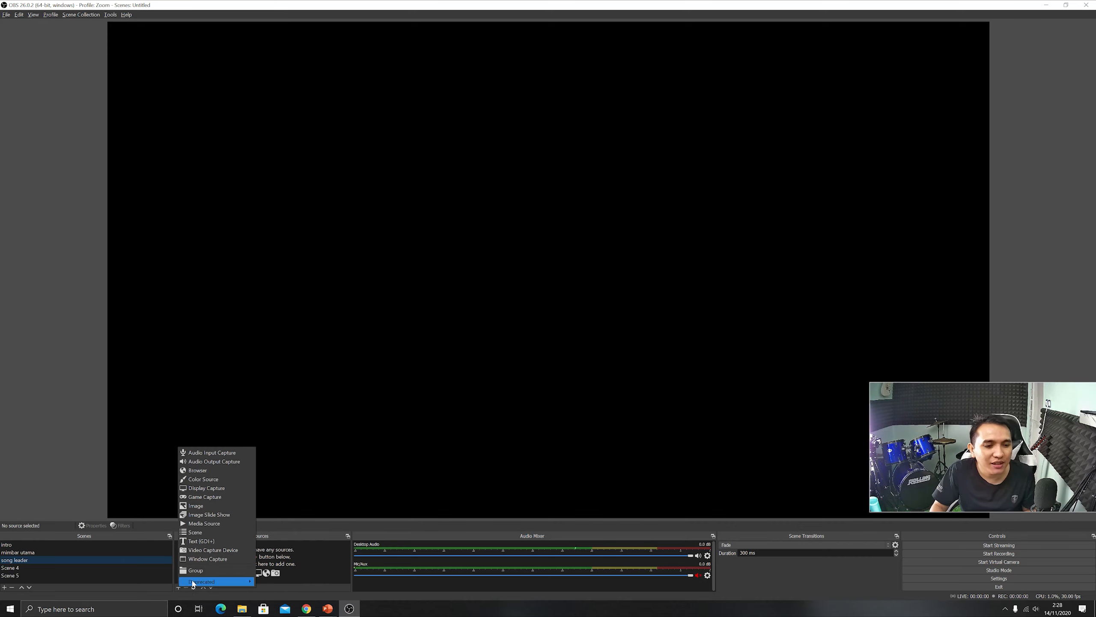
{"action": "left_click", "coordinate": [213, 550]}
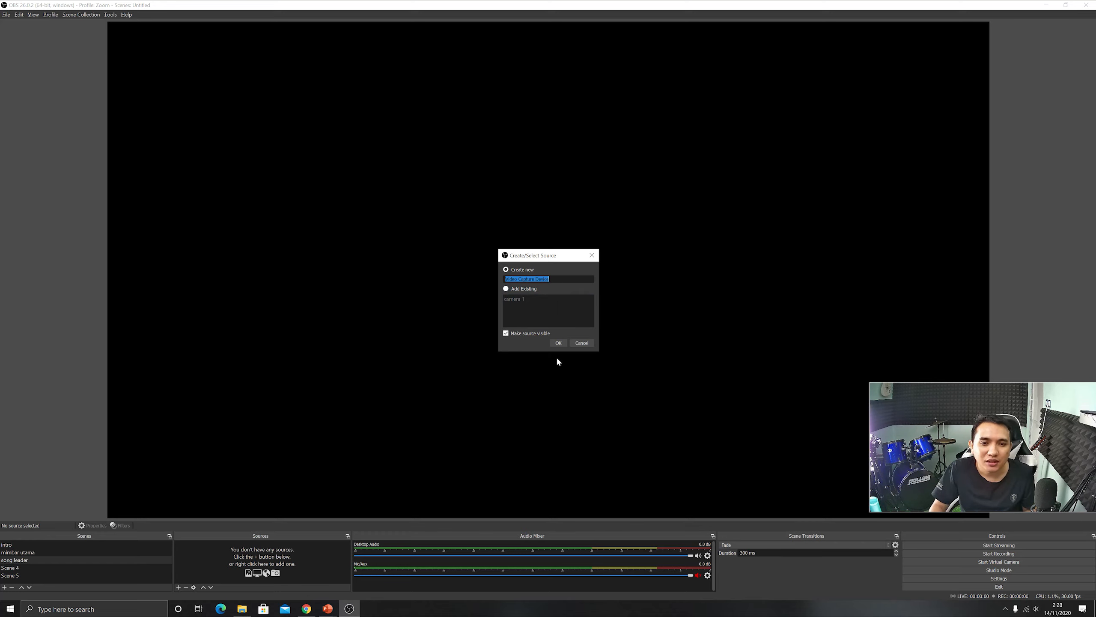
{"action": "left_click", "coordinate": [558, 343]}
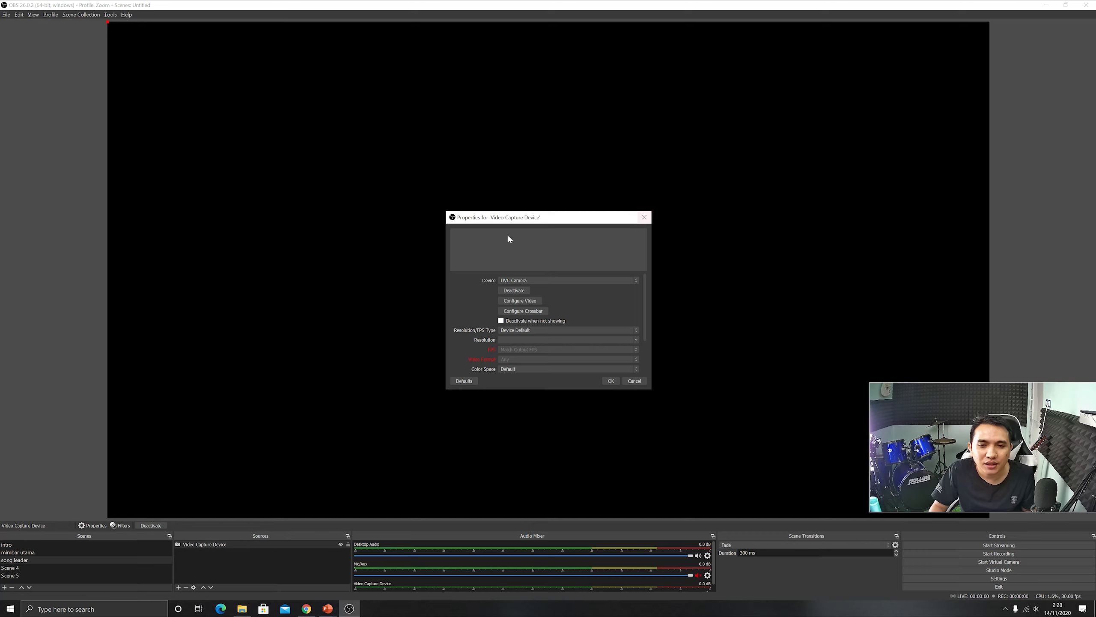
{"action": "left_click_drag", "start_coordinate": [445, 210], "coordinate": [361, 113]}
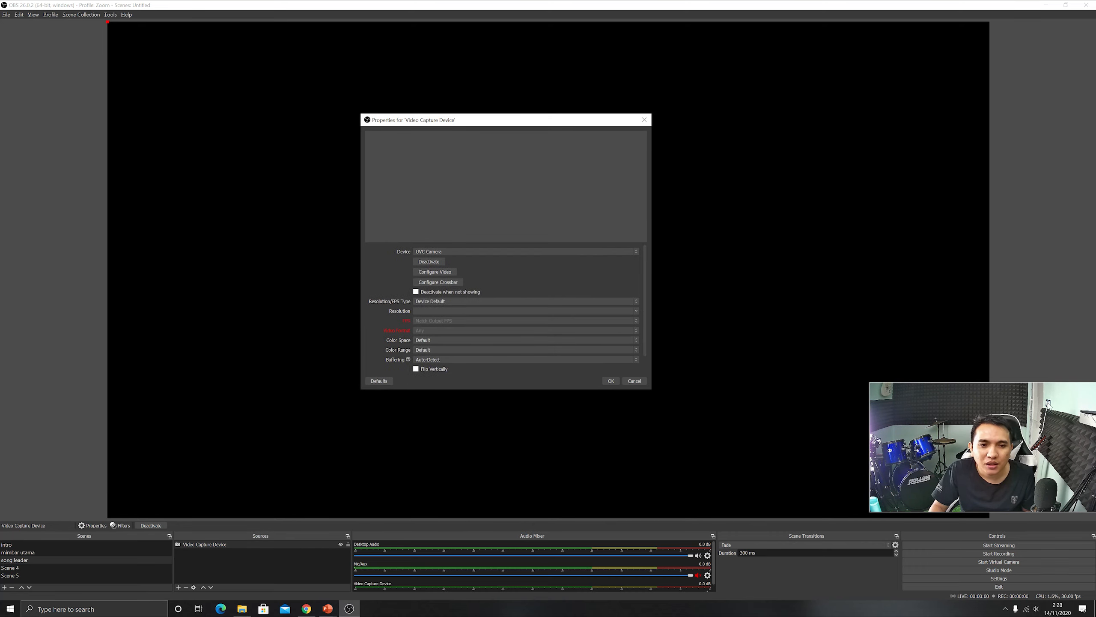
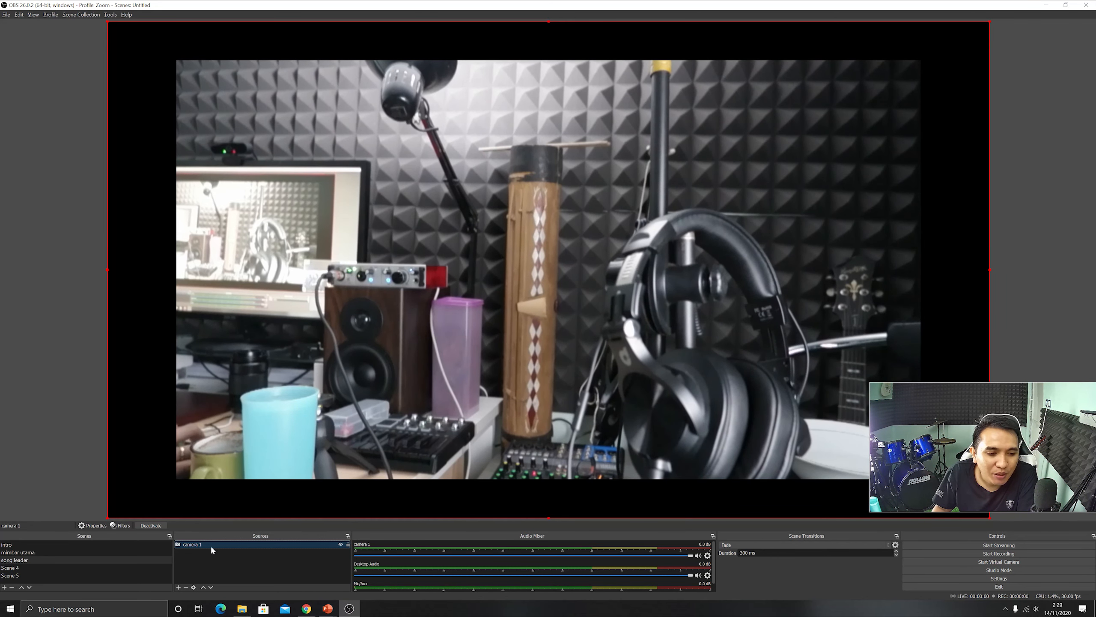
Step: Open the TEXT LAGU 1 presentation from the tUTORIAL 2 folder in PowerPoint and close the Intro presentation with its changes saved
{"action": "left_click", "coordinate": [271, 571]}
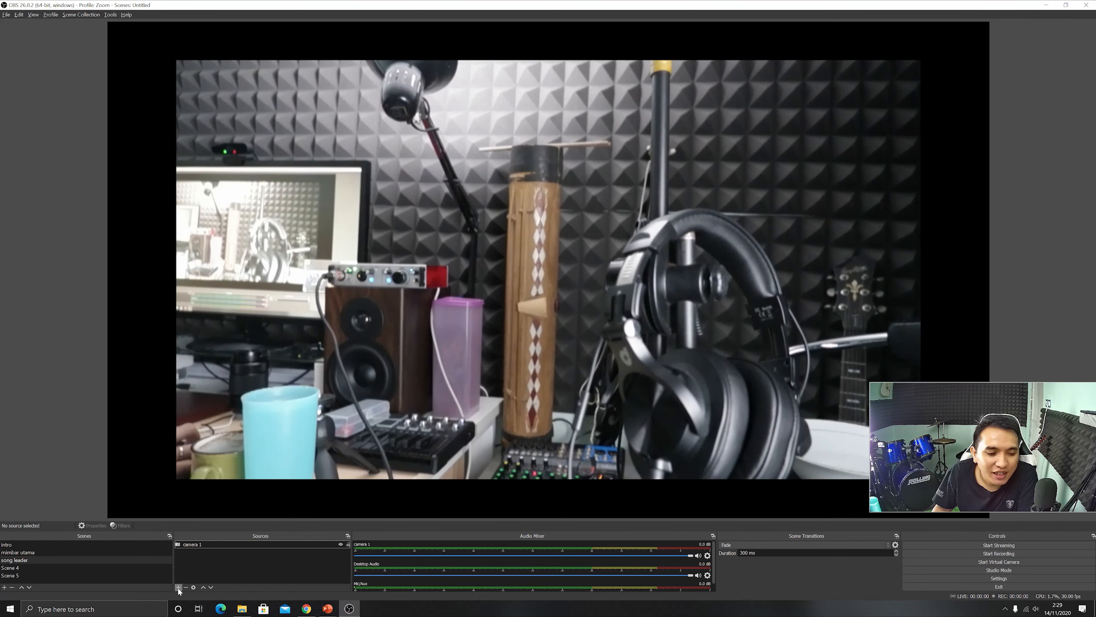
{"action": "left_click", "coordinate": [242, 609]}
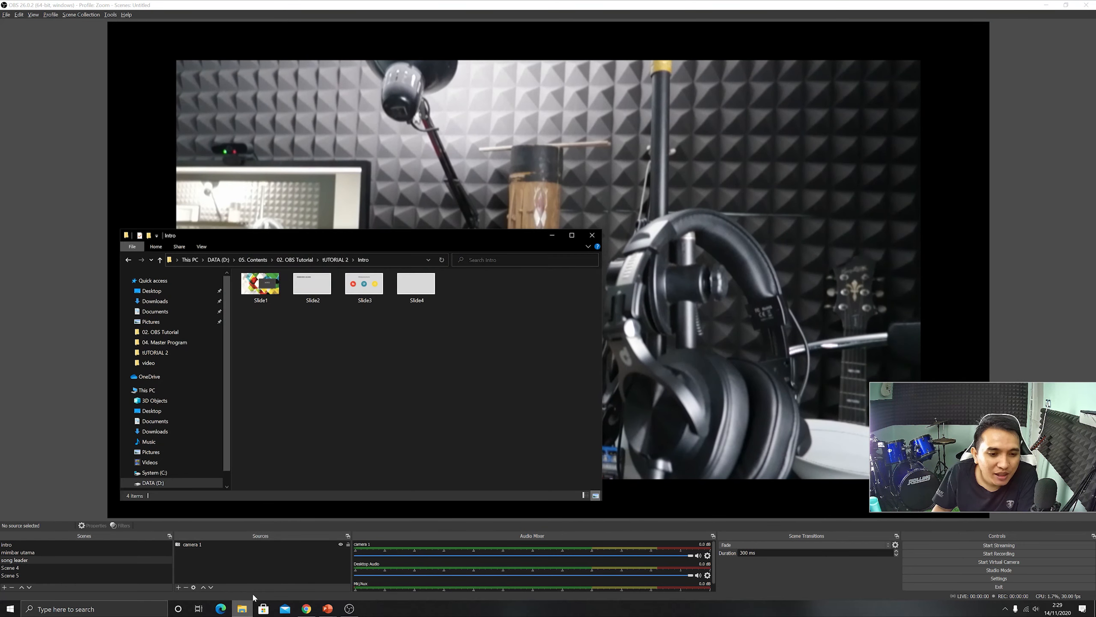
{"action": "left_click", "coordinate": [160, 260]}
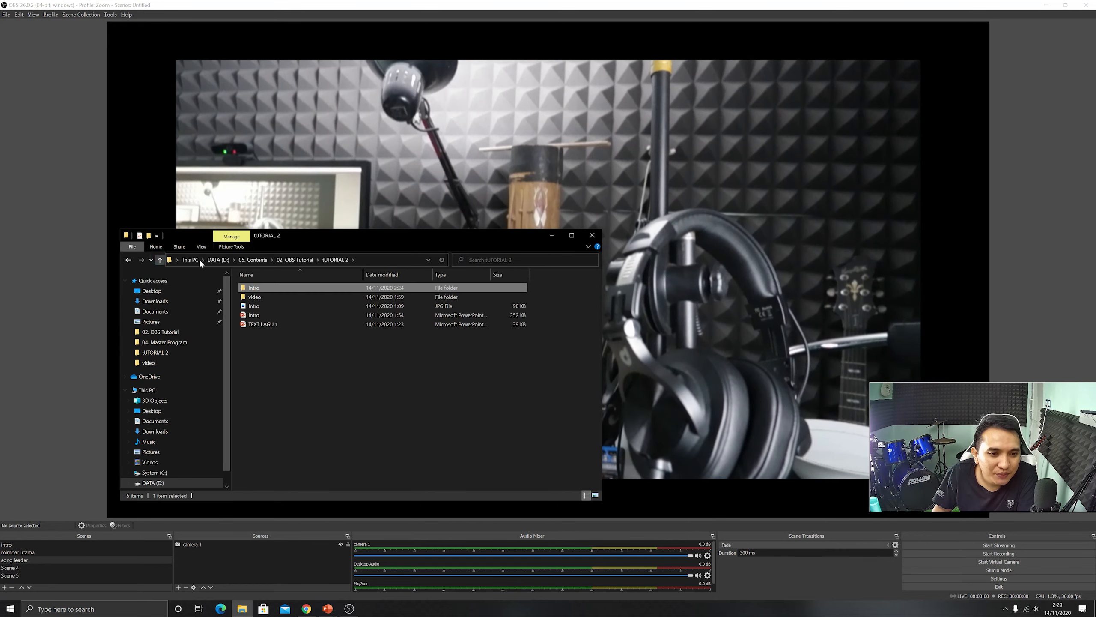
{"action": "double_click", "coordinate": [268, 324]}
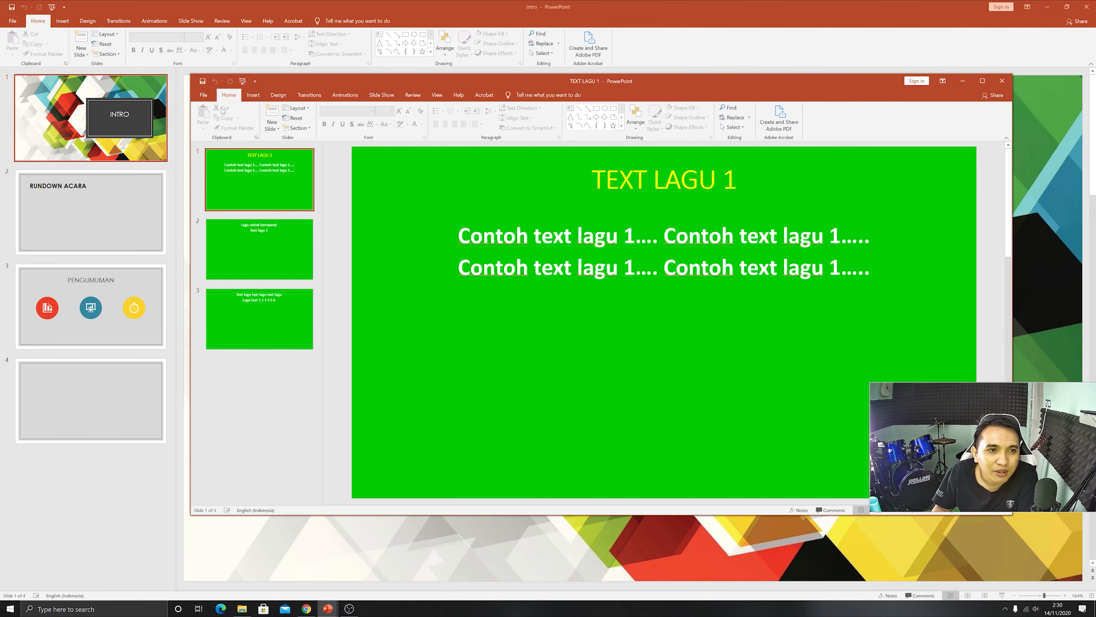
{"action": "left_click", "coordinate": [1087, 7]}
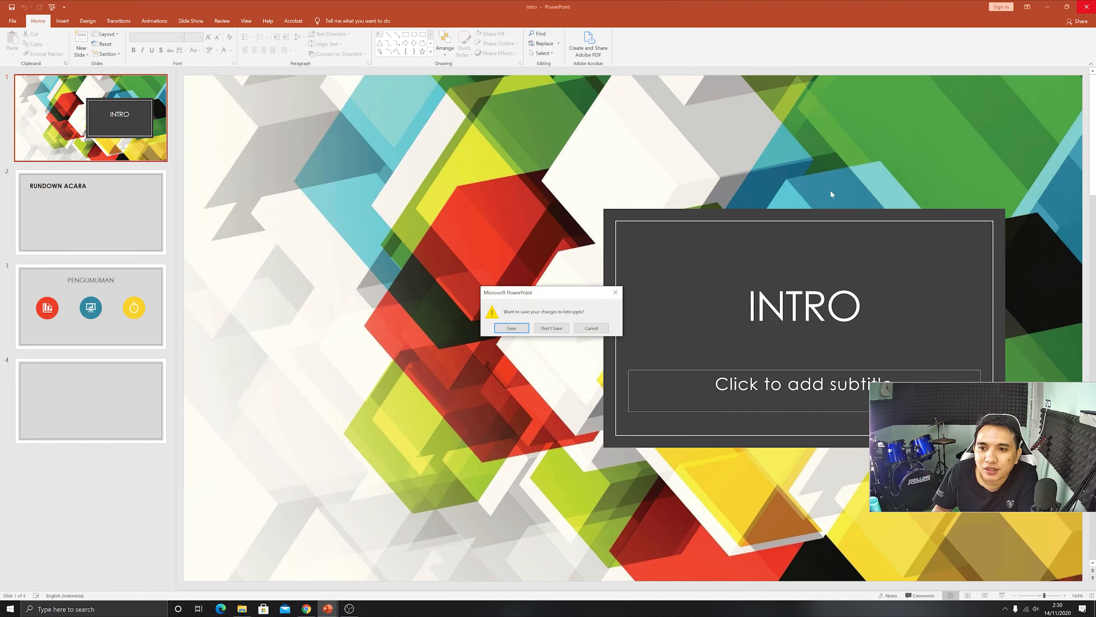
{"action": "left_click", "coordinate": [512, 328]}
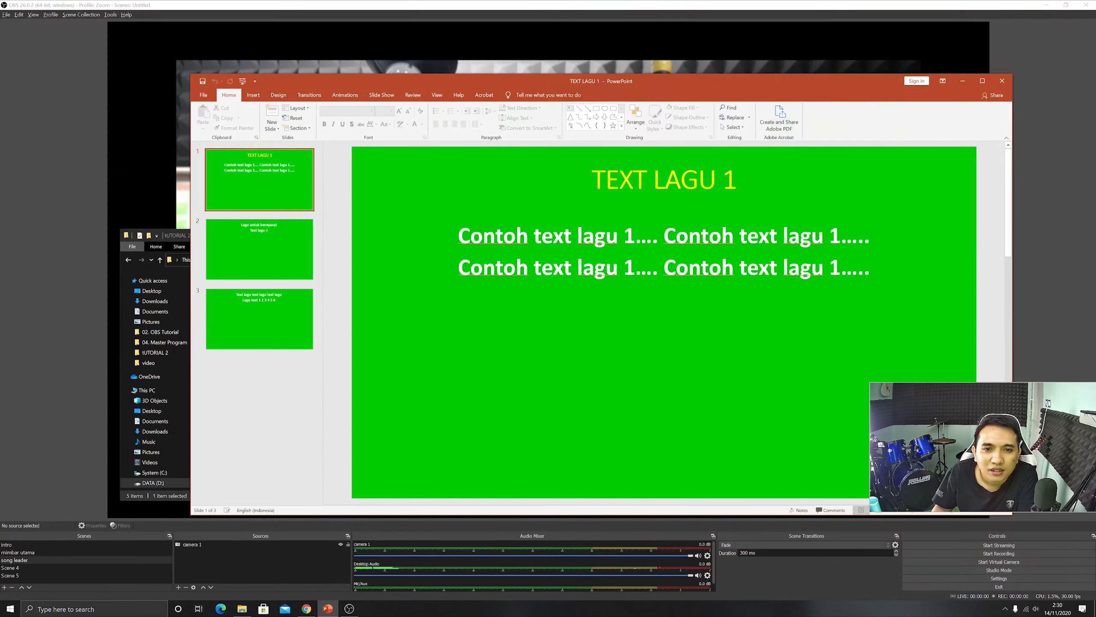
Step: Export all slides of the TEXT LAGU 1 presentation as JPEG images into the tUTORIAL 2 folder and return to OBS
{"action": "left_click", "coordinate": [203, 94]}
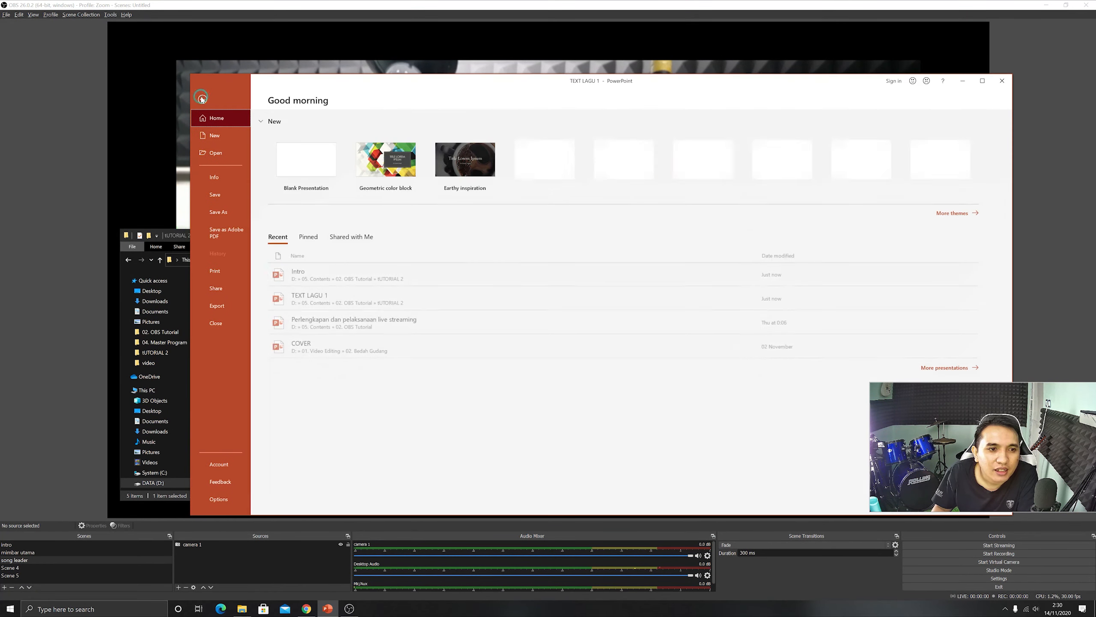
{"action": "left_click", "coordinate": [224, 307]}
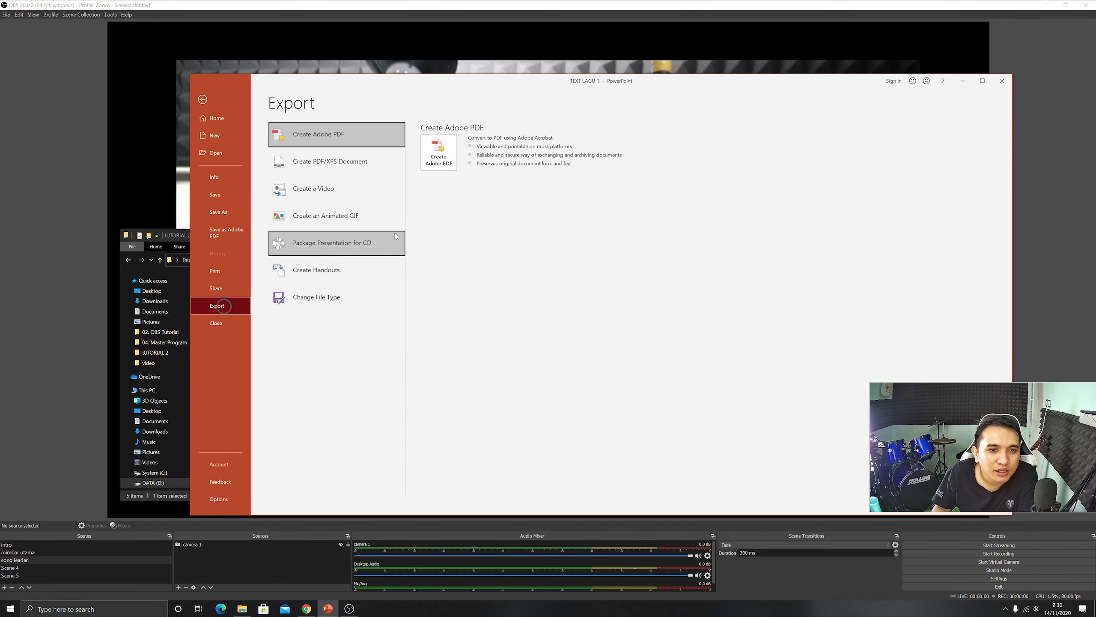
{"action": "left_click", "coordinate": [317, 301]}
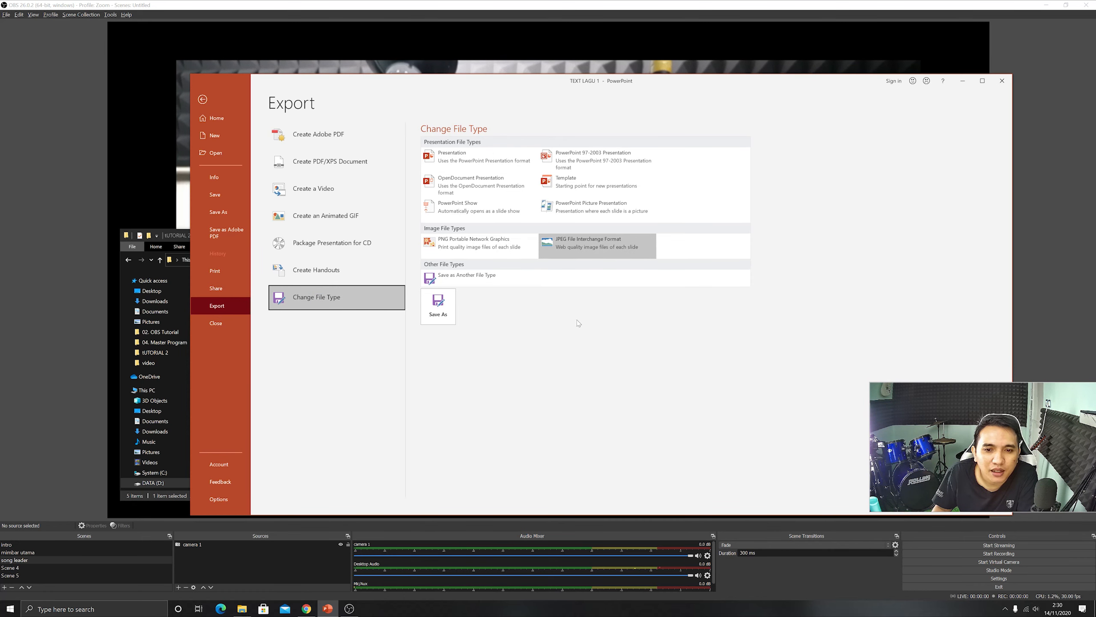
{"action": "left_click", "coordinate": [438, 306]}
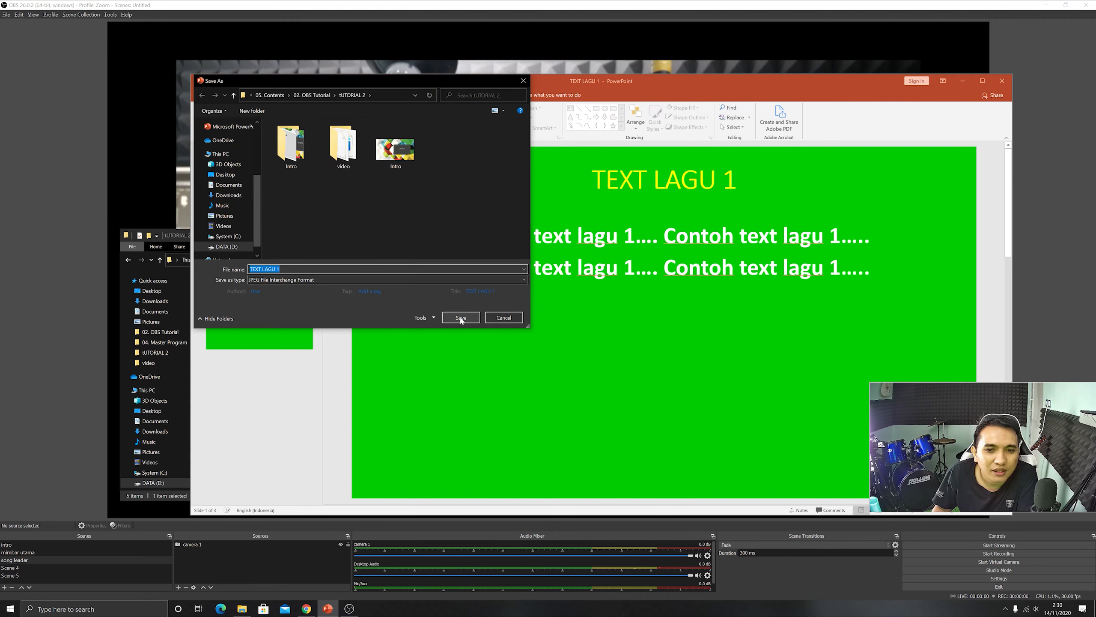
{"action": "left_click", "coordinate": [461, 318]}
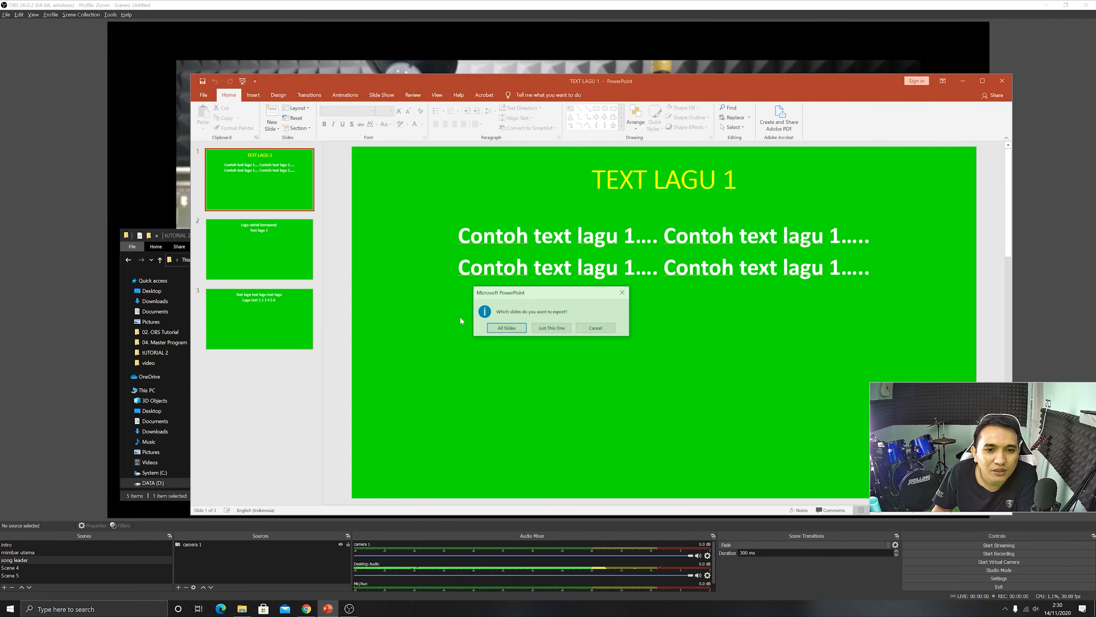
{"action": "left_click", "coordinate": [507, 327]}
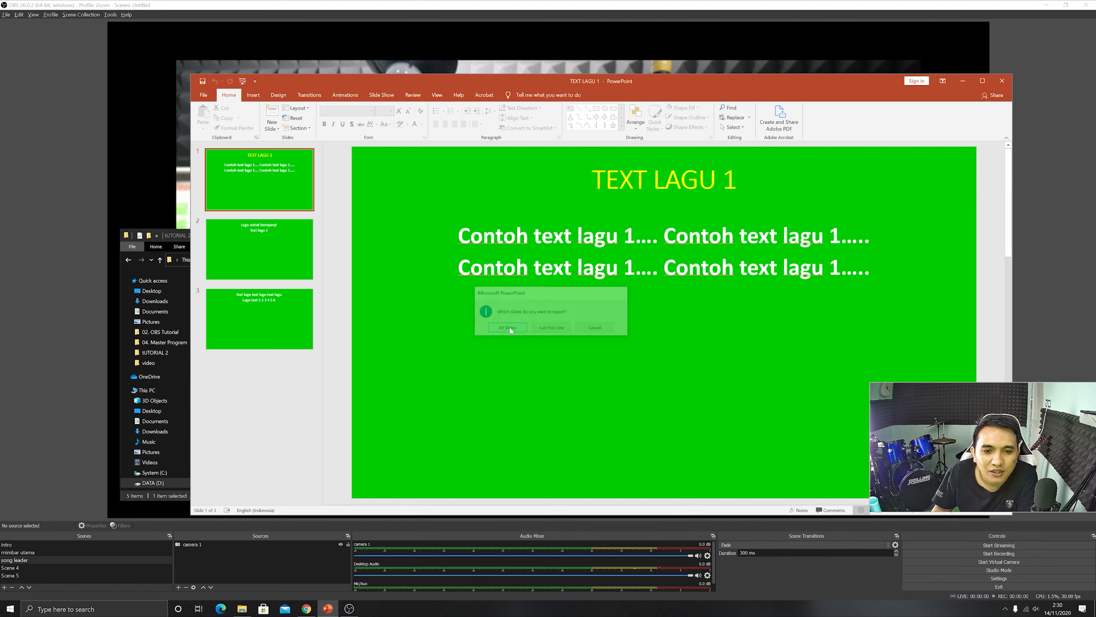
{"action": "left_click", "coordinate": [550, 330]}
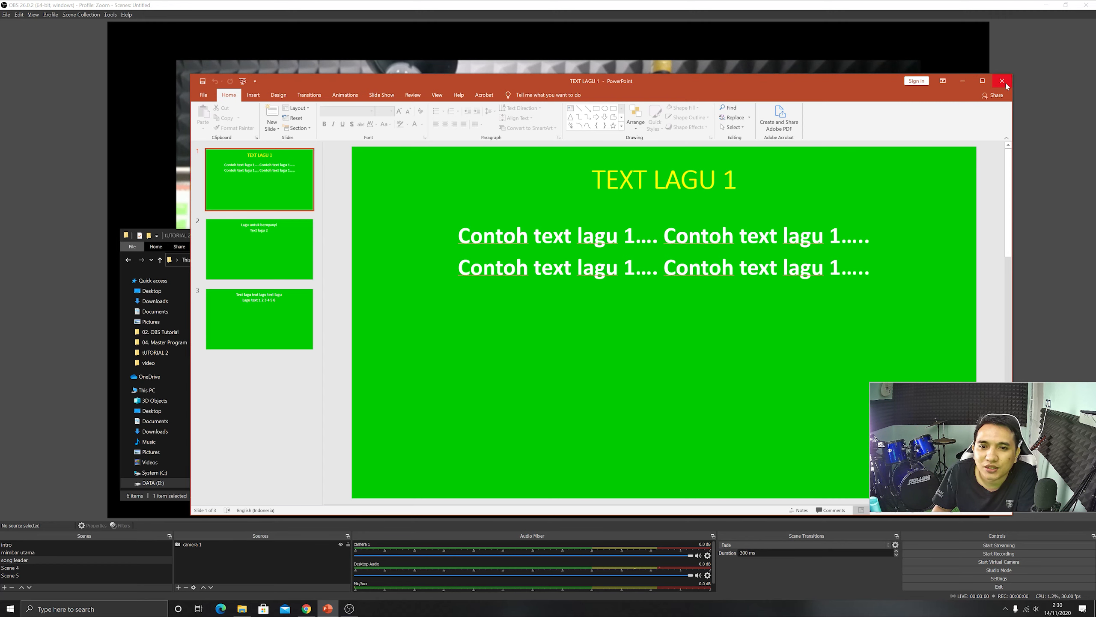
{"action": "left_click", "coordinate": [1029, 28]}
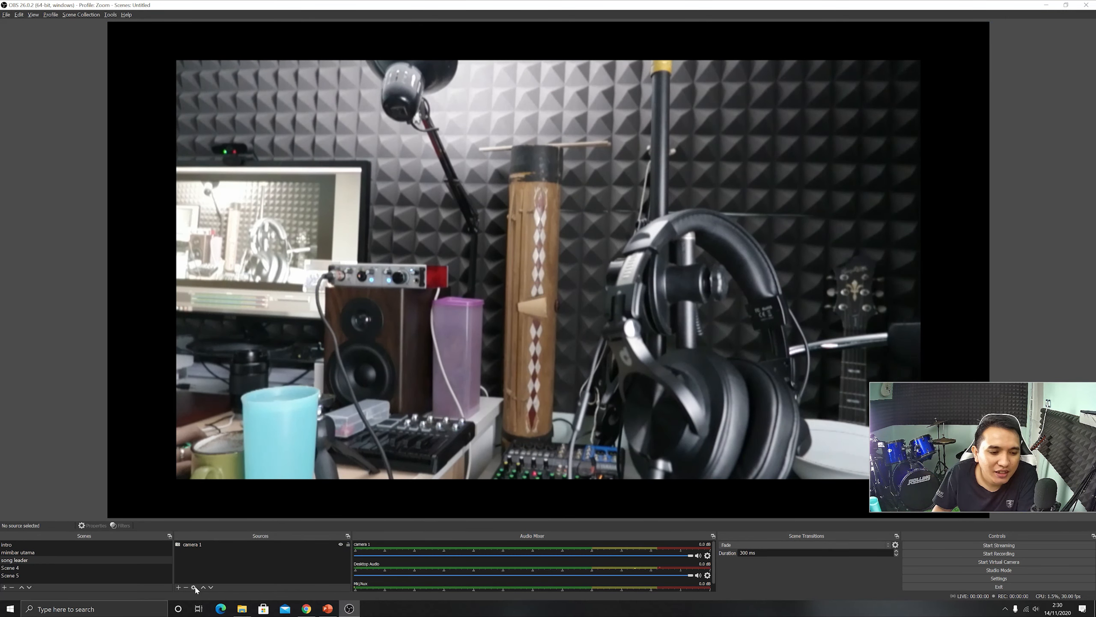
Step: Add a new Image Slide Show source named "text lagu" to the song leader scene
{"action": "left_click", "coordinate": [179, 587]}
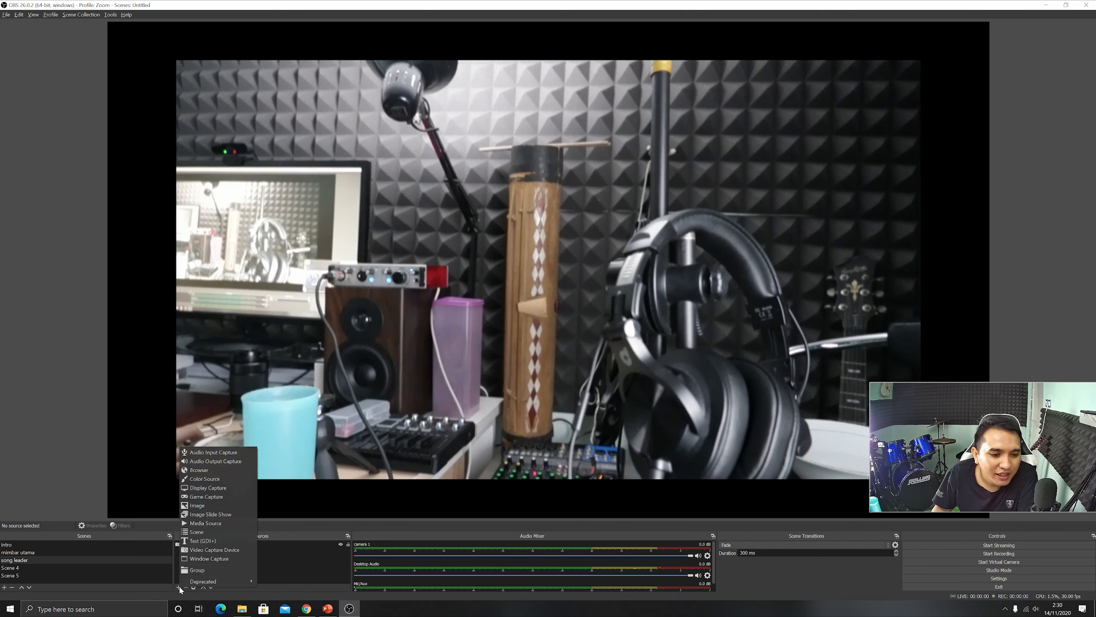
{"action": "left_click", "coordinate": [219, 517]}
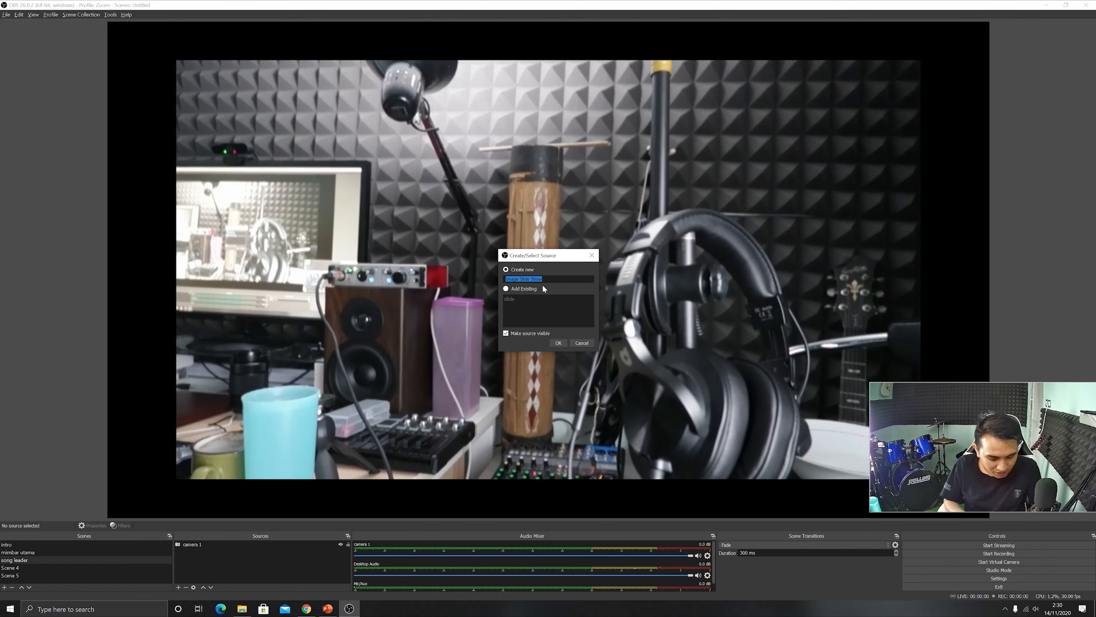
{"action": "type", "text": "text "}
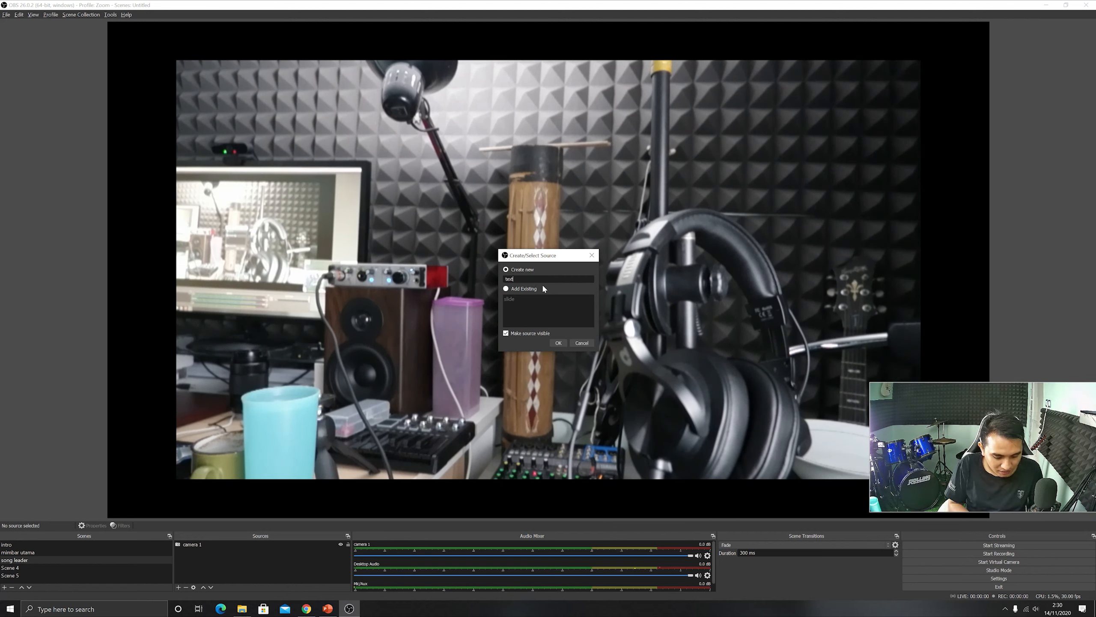
{"action": "type", "text": "lagu"}
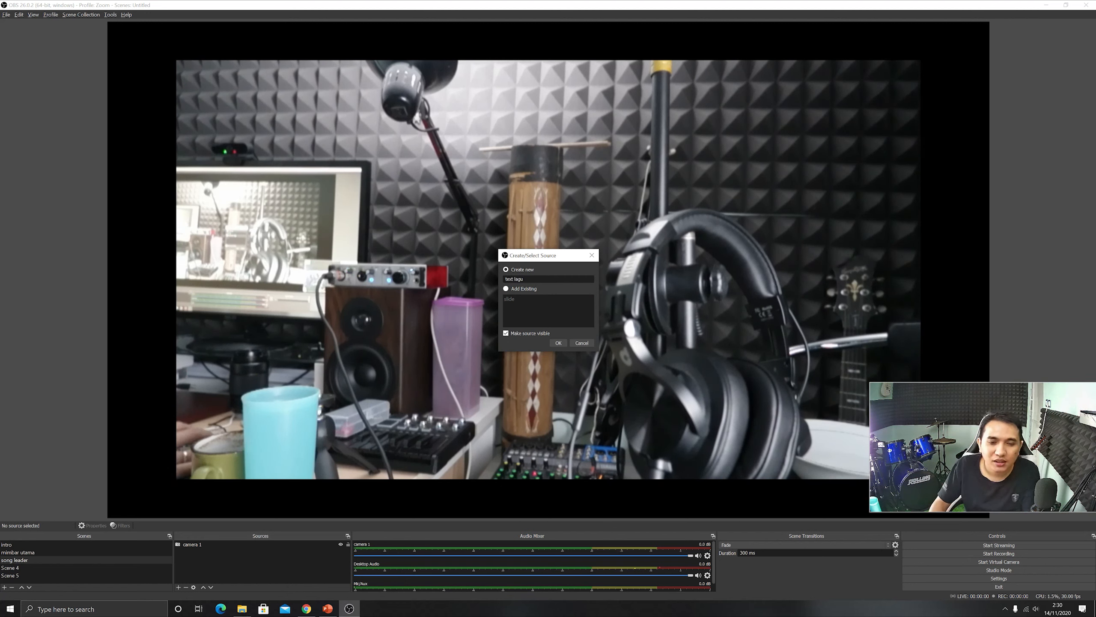
{"action": "key", "text": "Return"}
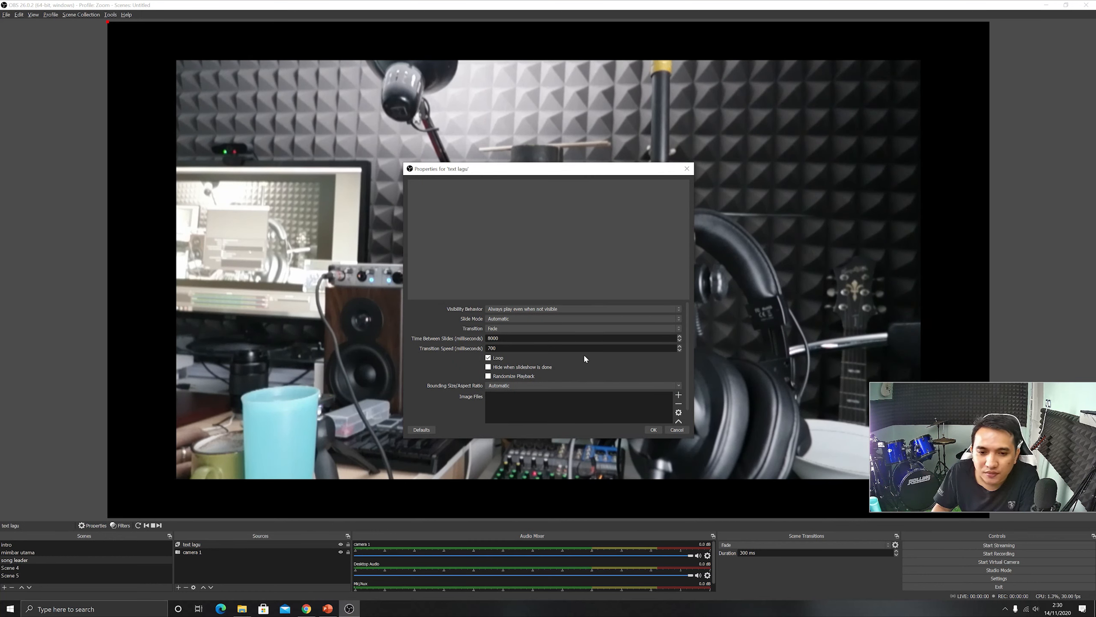
Step: Add Slide1, Slide2 and Slide3 from the TEXT LAGU 1 folder as image files of the text lagu slideshow
{"action": "left_click_drag", "start_coordinate": [688, 331], "coordinate": [688, 397]}
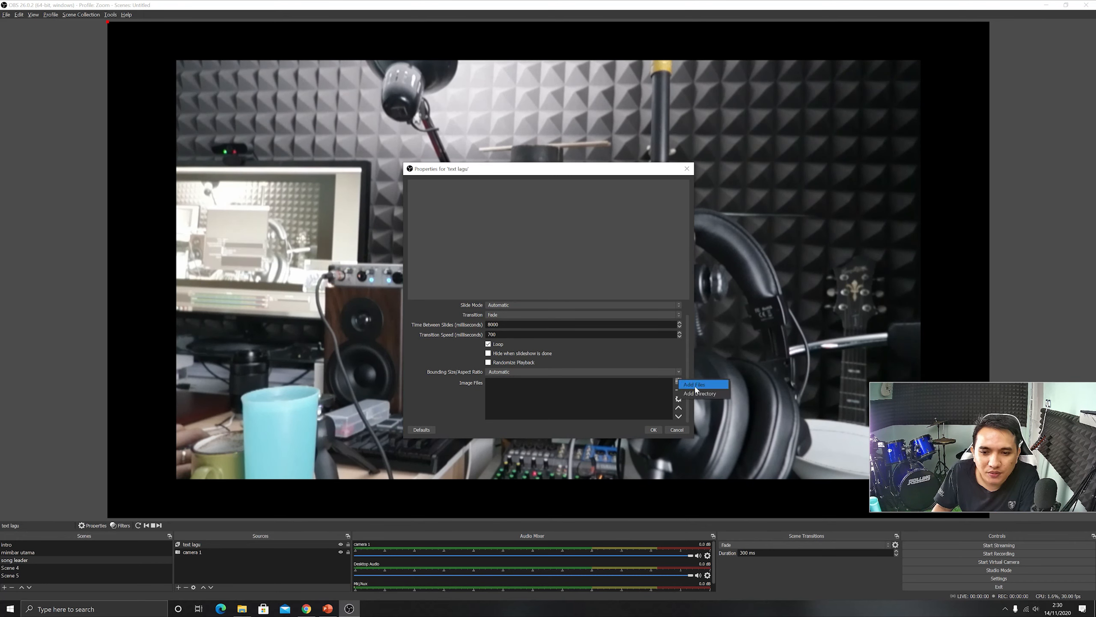
{"action": "left_click", "coordinate": [678, 381]}
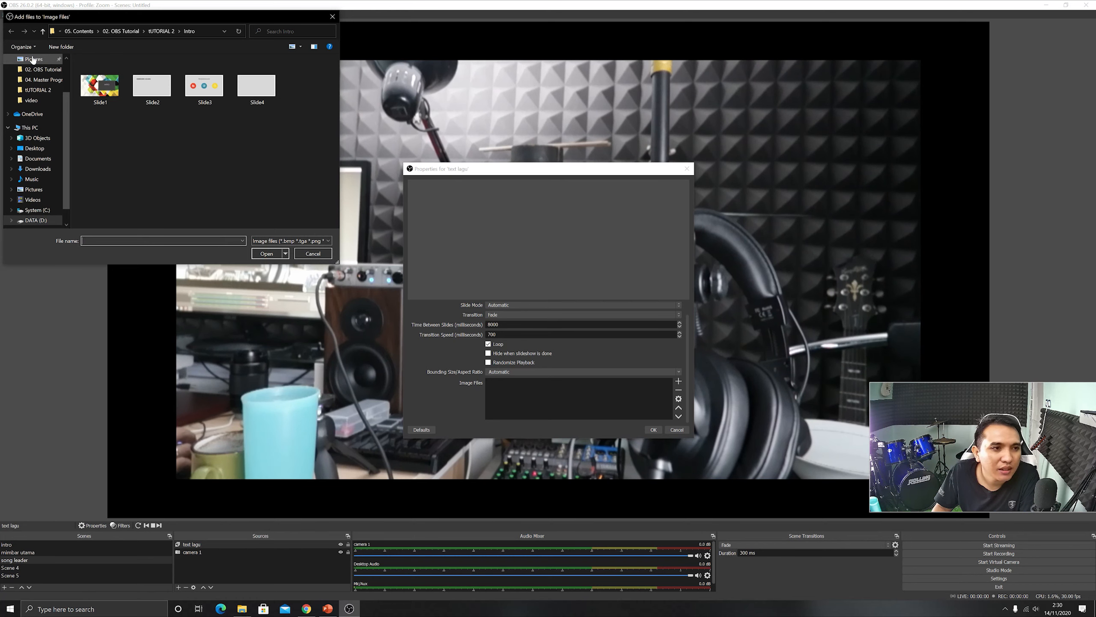
{"action": "left_click", "coordinate": [43, 31]}
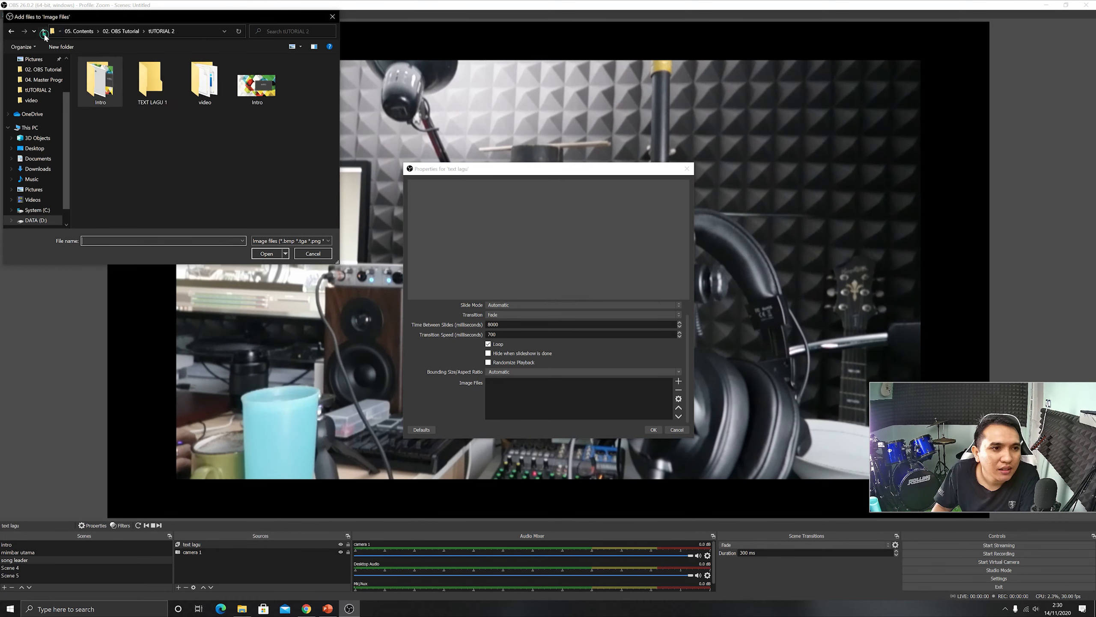
{"action": "double_click", "coordinate": [158, 79]}
{"action": "left_click_drag", "start_coordinate": [285, 182], "coordinate": [98, 65]}
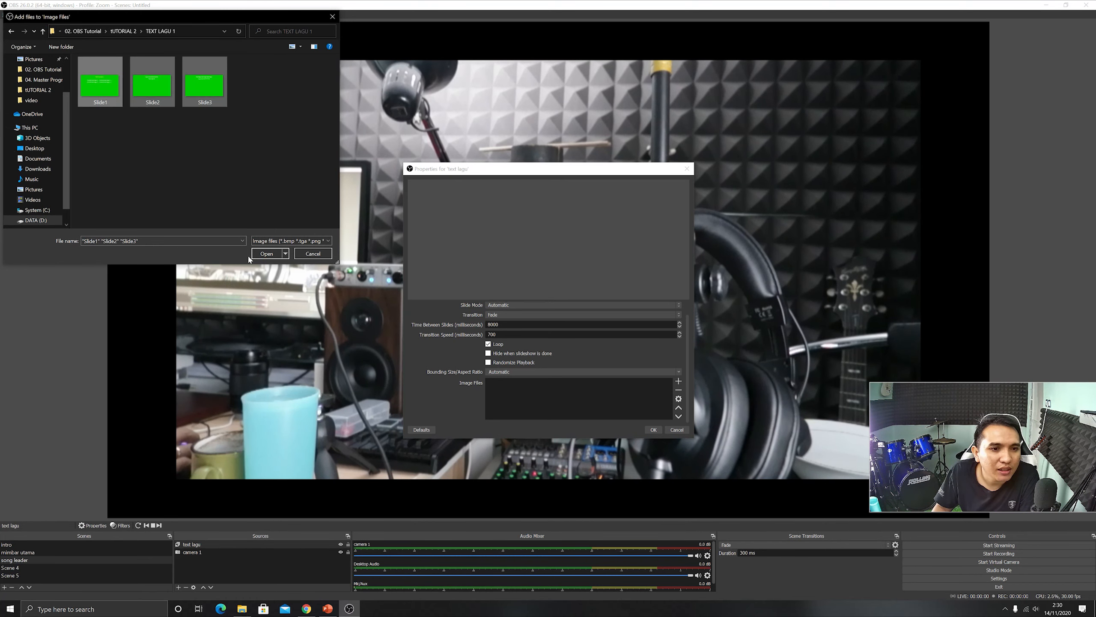
{"action": "left_click", "coordinate": [266, 253]}
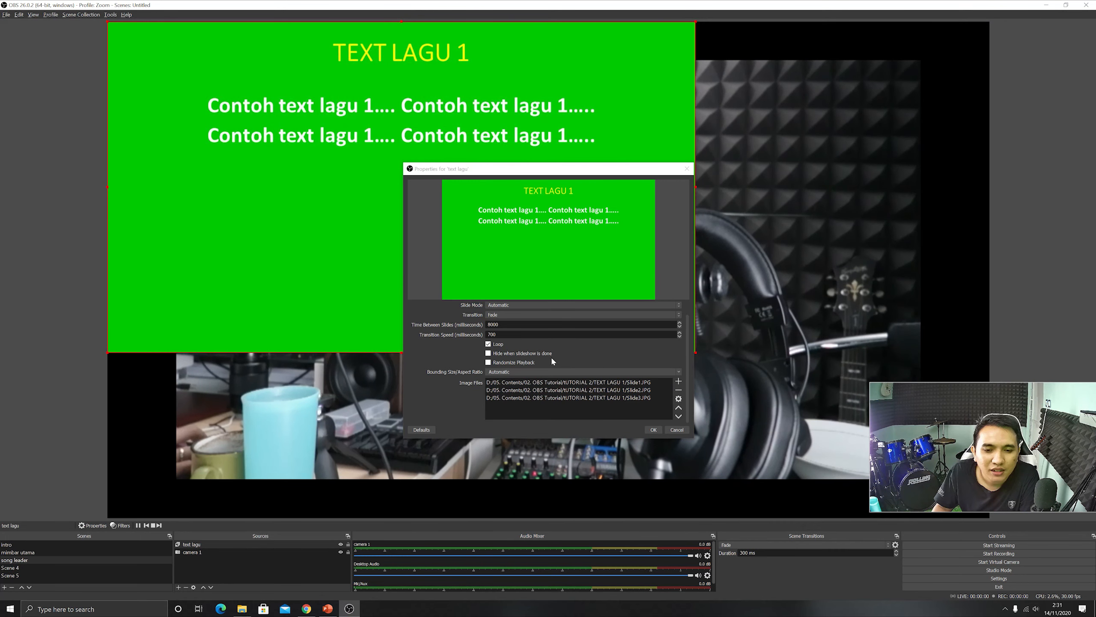
Step: Set the text lagu slideshow to manual hotkey control with a Cut transition, and place it over the lower centre of the camera image
{"action": "scroll", "coordinate": [586, 345], "scroll_direction": "up", "scroll_amount": 1}
{"action": "left_click", "coordinate": [544, 318]}
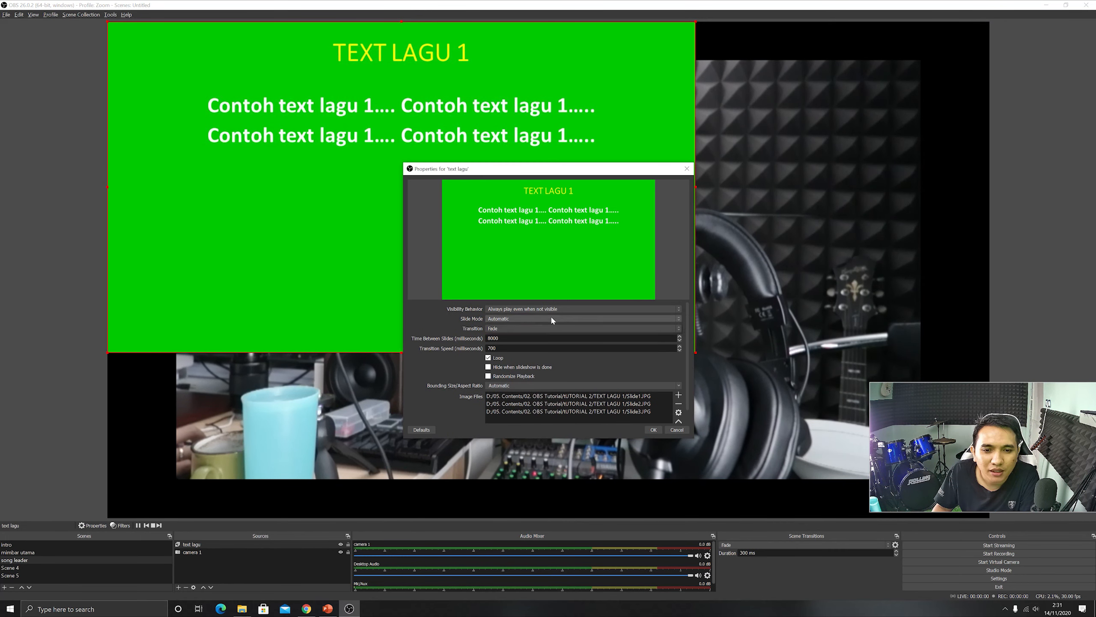
{"action": "left_click", "coordinate": [540, 330]}
{"action": "left_click", "coordinate": [541, 327]}
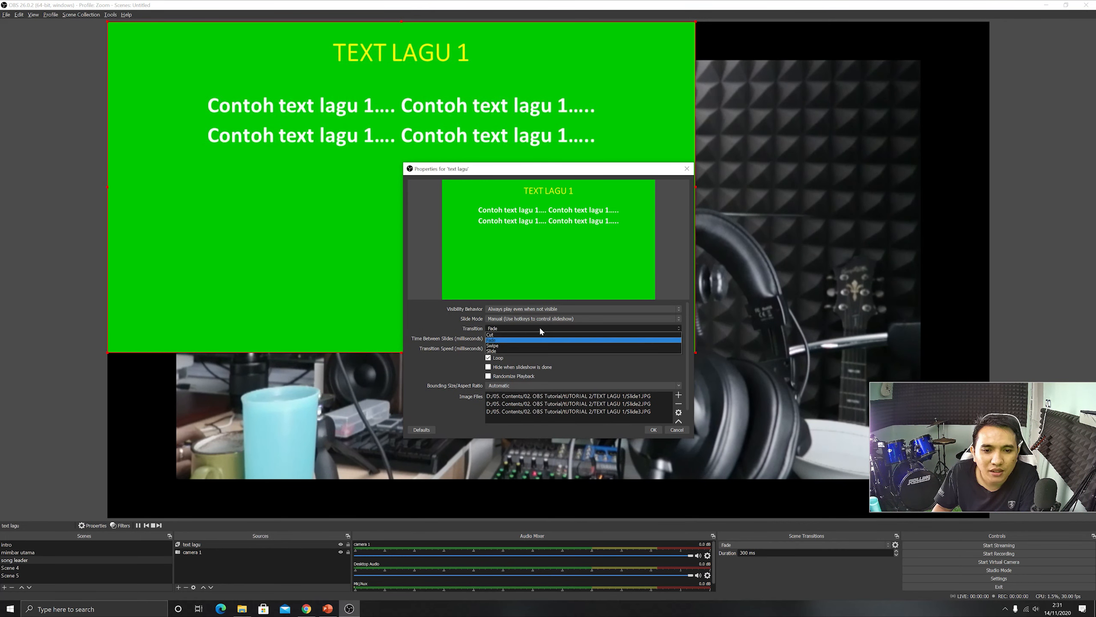
{"action": "left_click", "coordinate": [530, 335]}
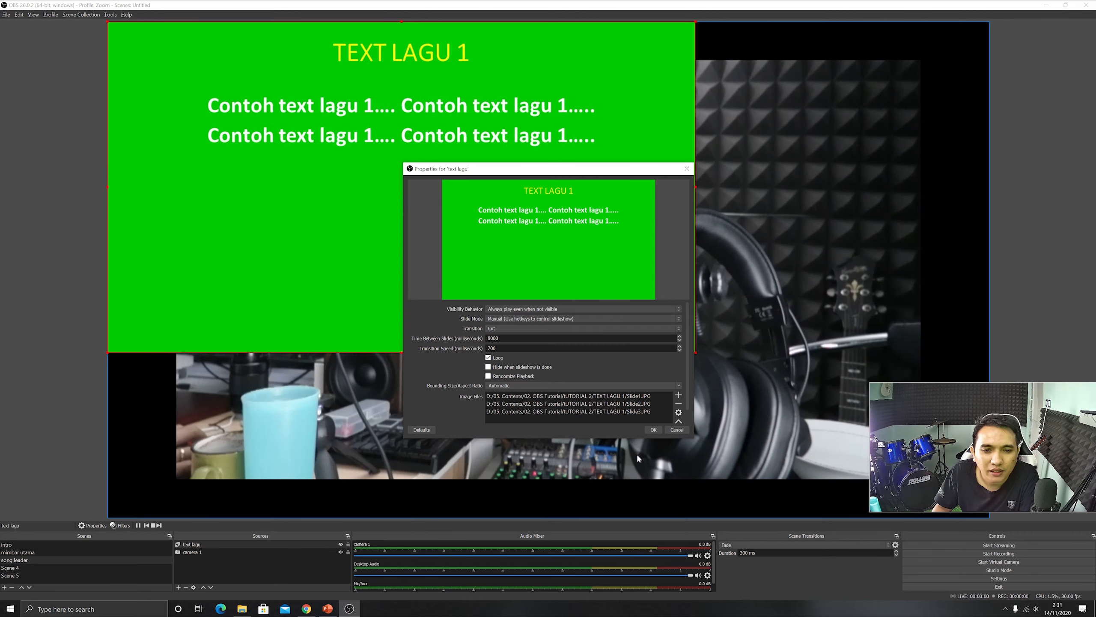
{"action": "left_click", "coordinate": [653, 429]}
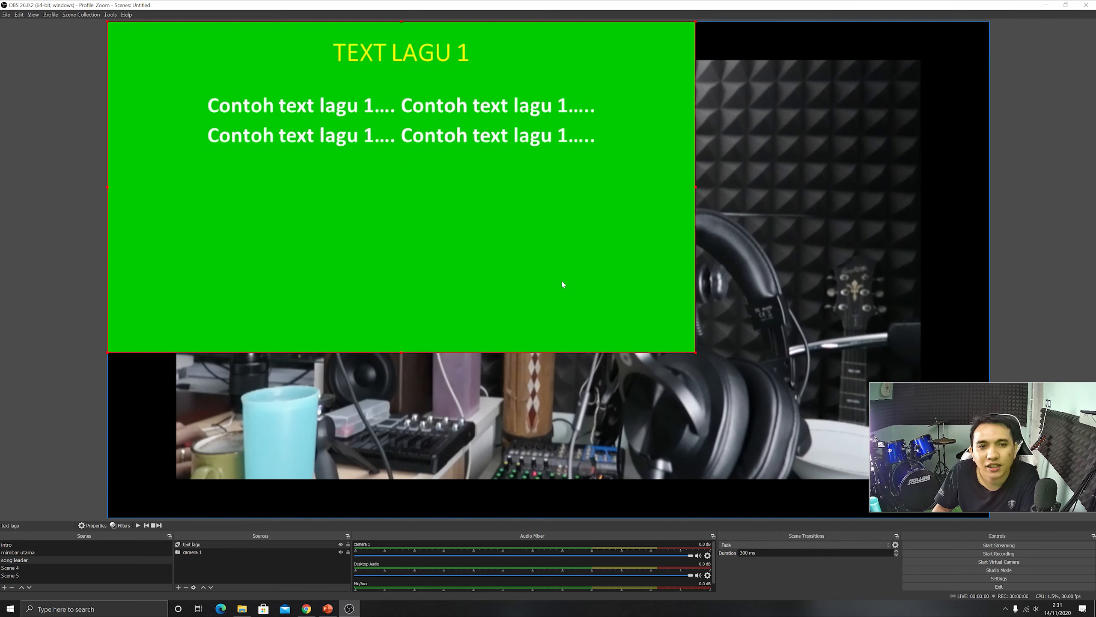
{"action": "left_click_drag", "start_coordinate": [487, 220], "coordinate": [633, 301]}
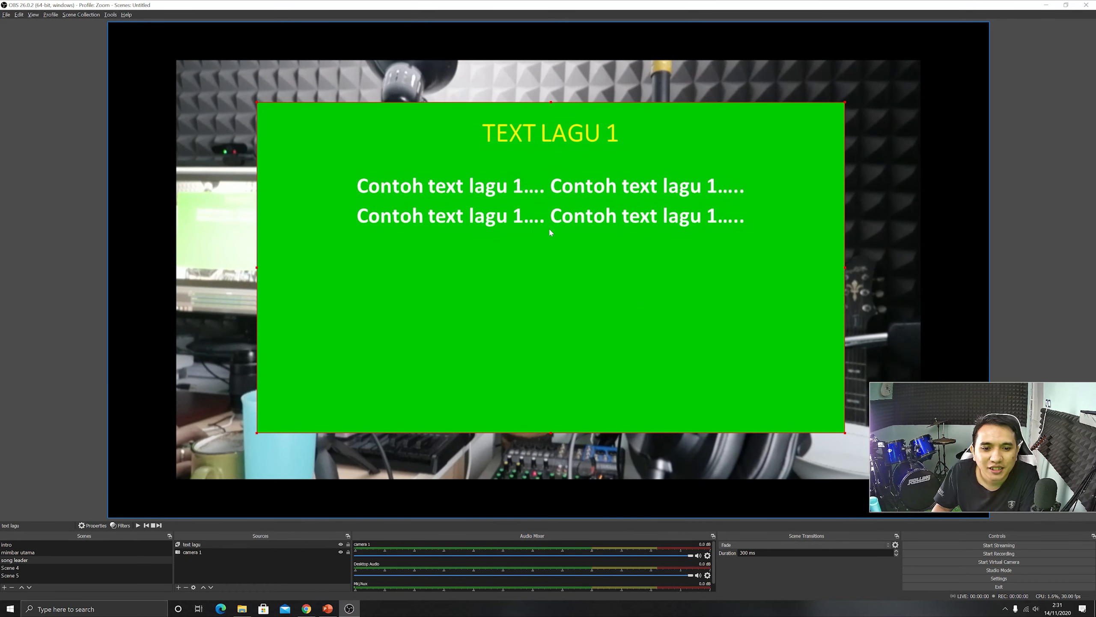
{"action": "left_click_drag", "start_coordinate": [550, 232], "coordinate": [548, 416]}
Step: Assign the text lagu hotkeys: Up for Next Slide and Down for Previous Slide, and save the settings
{"action": "left_click", "coordinate": [999, 578]}
{"action": "left_click", "coordinate": [434, 280]}
{"action": "left_click_drag", "start_coordinate": [682, 231], "coordinate": [686, 379]}
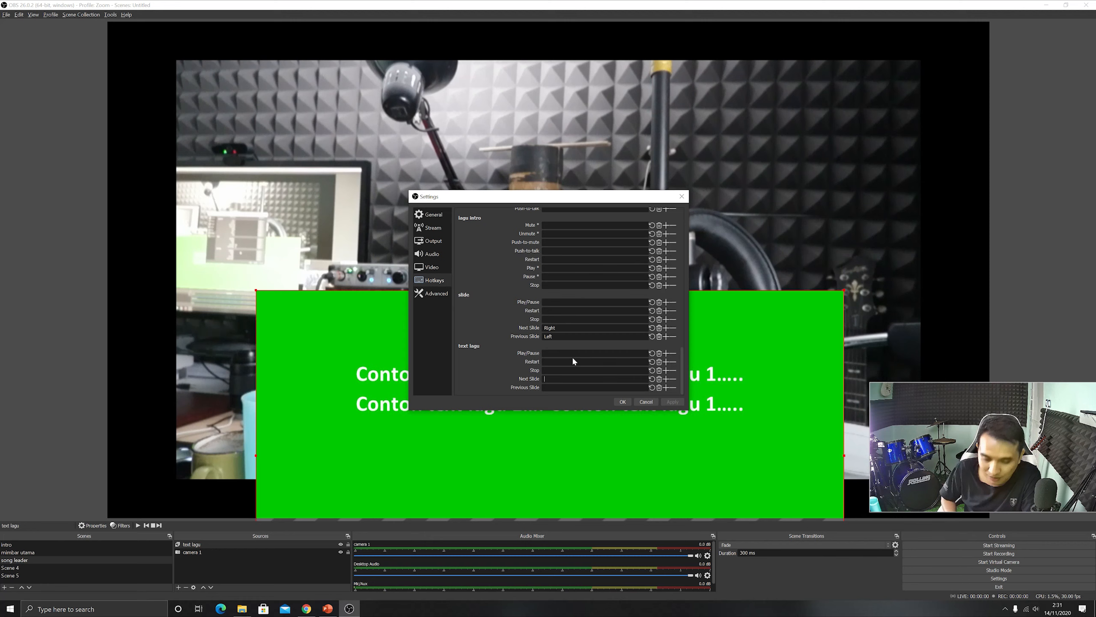
{"action": "key", "text": "Up"}
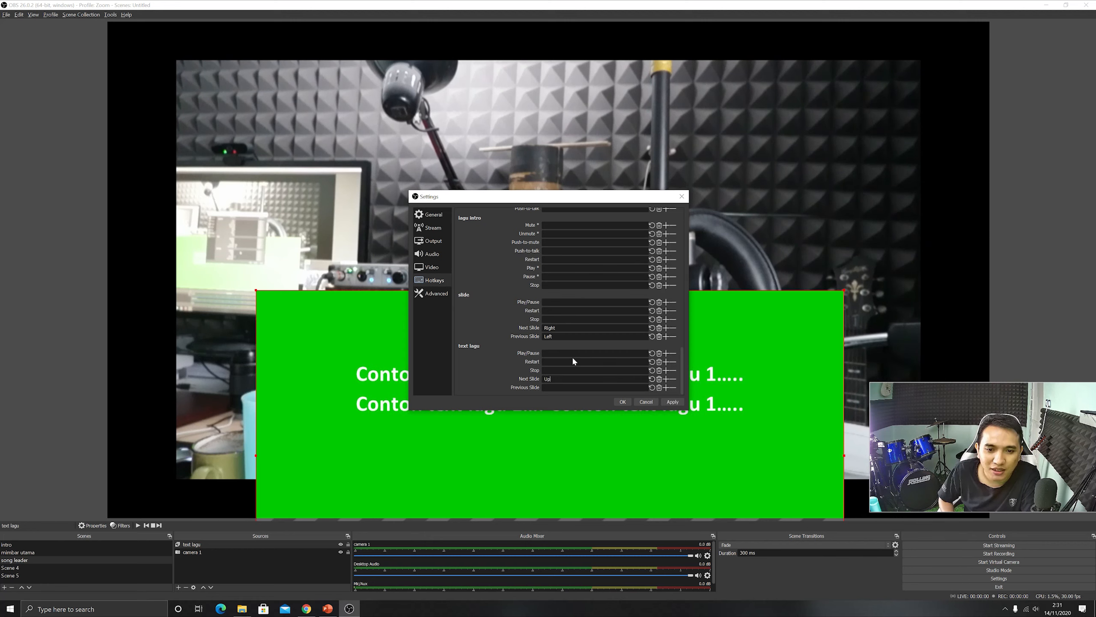
{"action": "key", "text": "Down"}
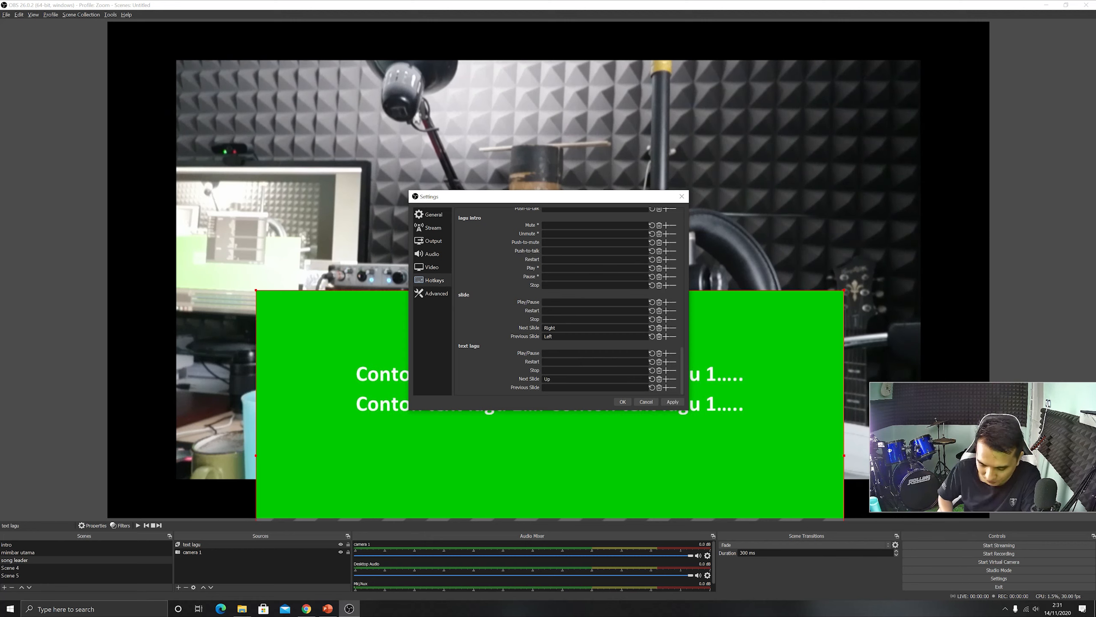
{"action": "left_click", "coordinate": [672, 401]}
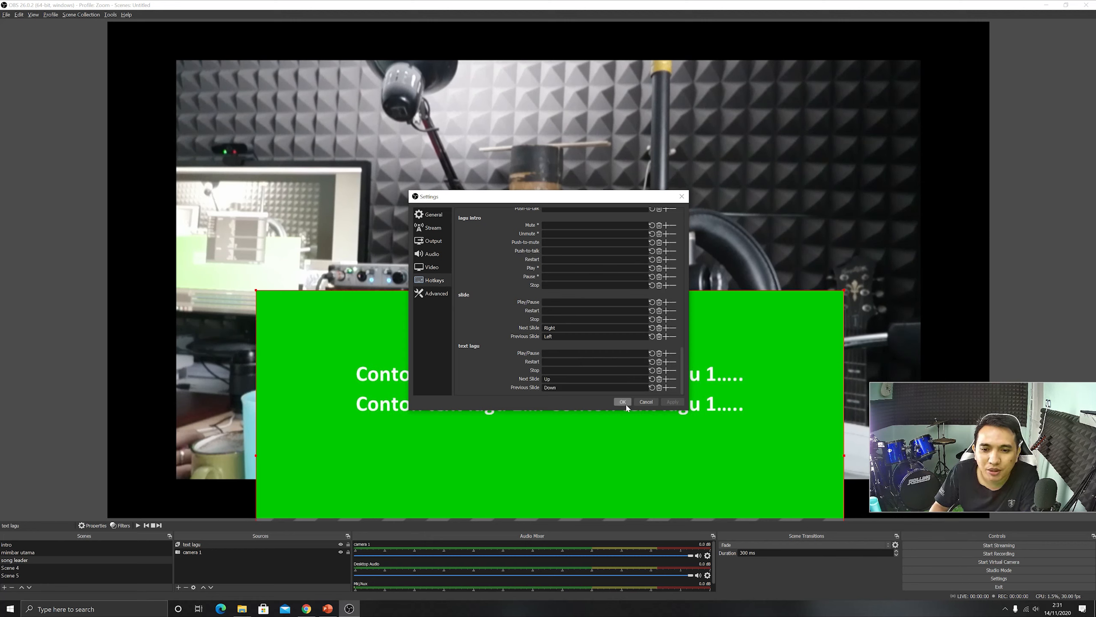
{"action": "left_click", "coordinate": [622, 401]}
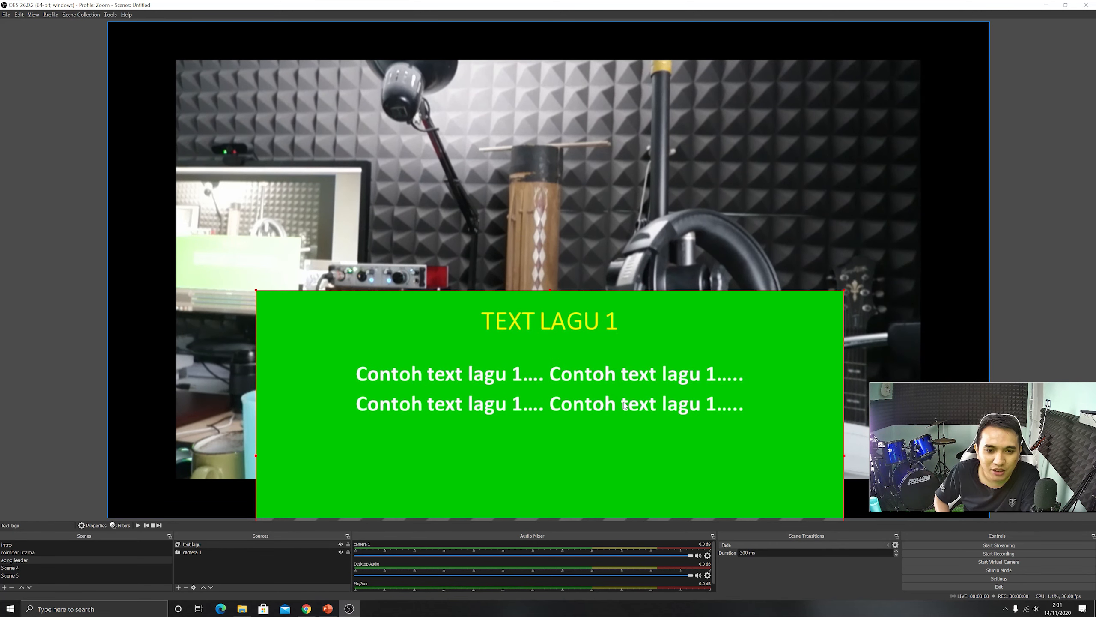
Step: Test the text lagu hotkeys by stepping forward and back through the lyric slides
{"action": "key", "text": "Up"}
{"action": "key", "text": "Up"}
{"action": "key", "text": "Down"}
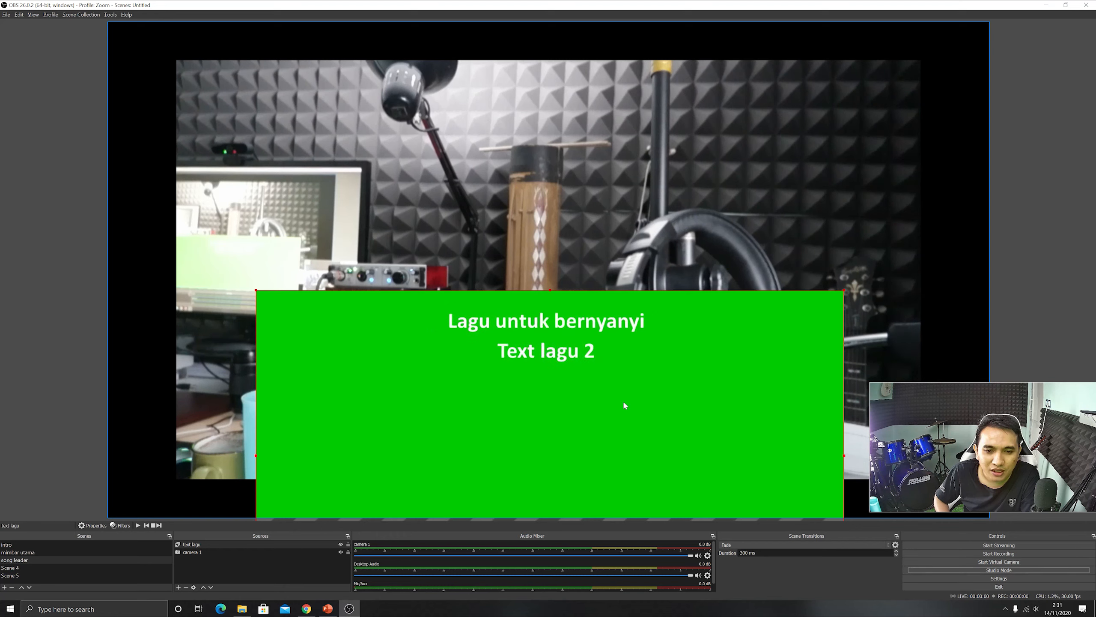
{"action": "key", "text": "Down"}
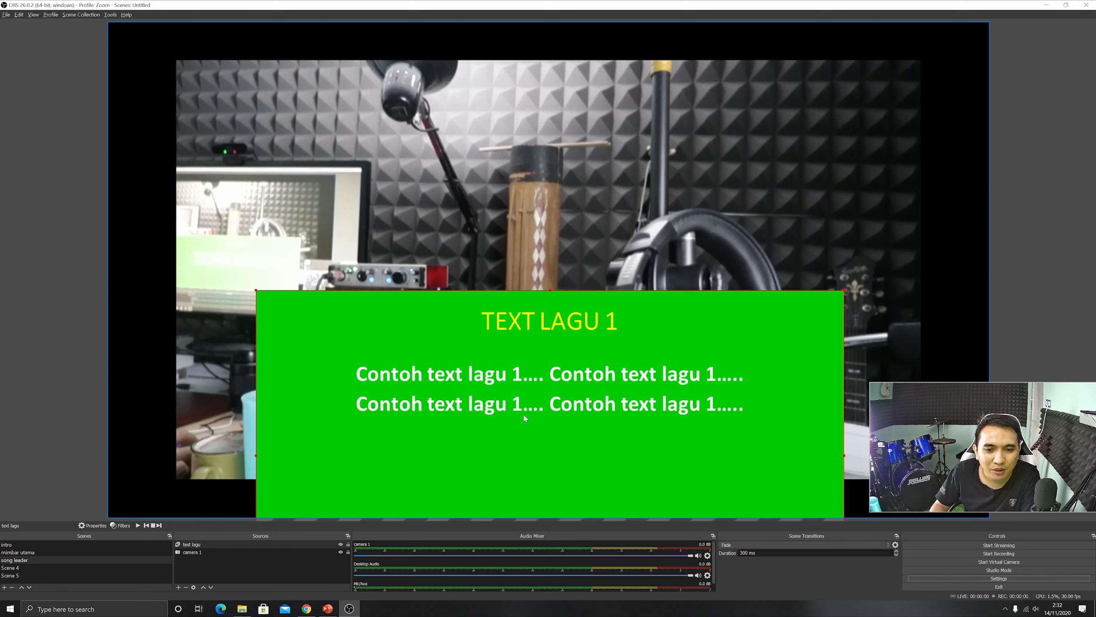
Step: Add a Chroma Key effect filter with the default name to the text lagu source
{"action": "left_click", "coordinate": [206, 544]}
{"action": "right_click", "coordinate": [209, 546]}
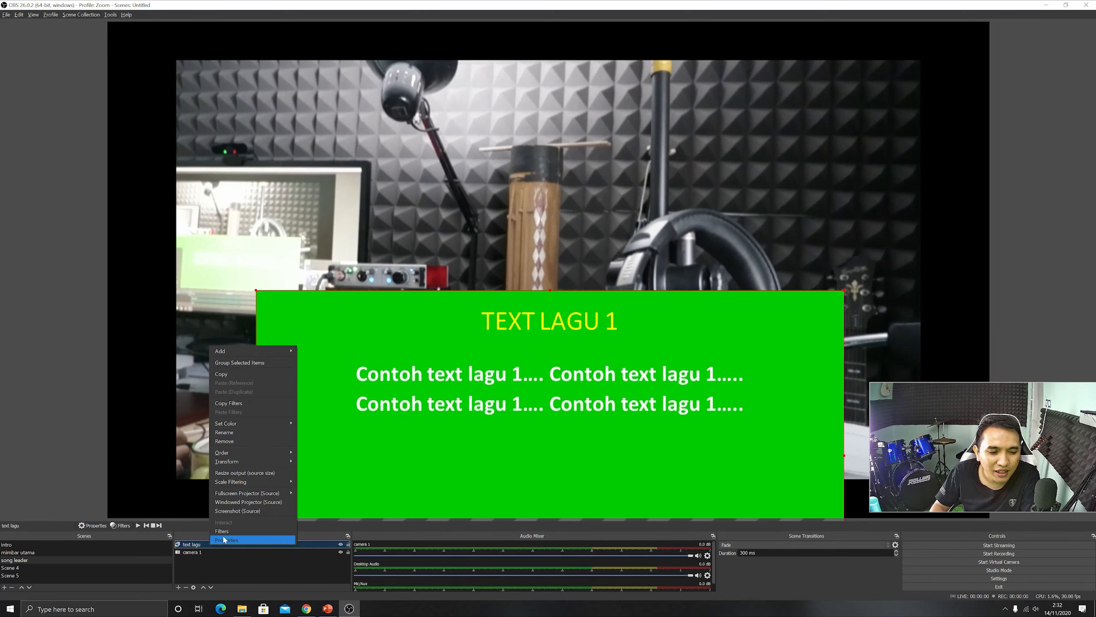
{"action": "left_click", "coordinate": [233, 531]}
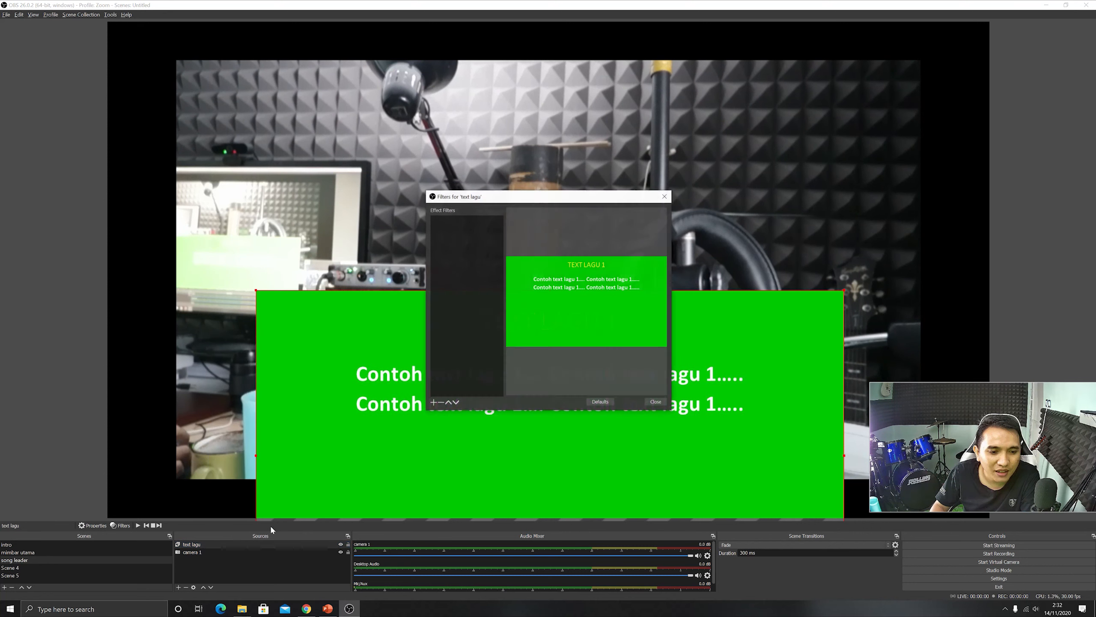
{"action": "left_click", "coordinate": [433, 402]}
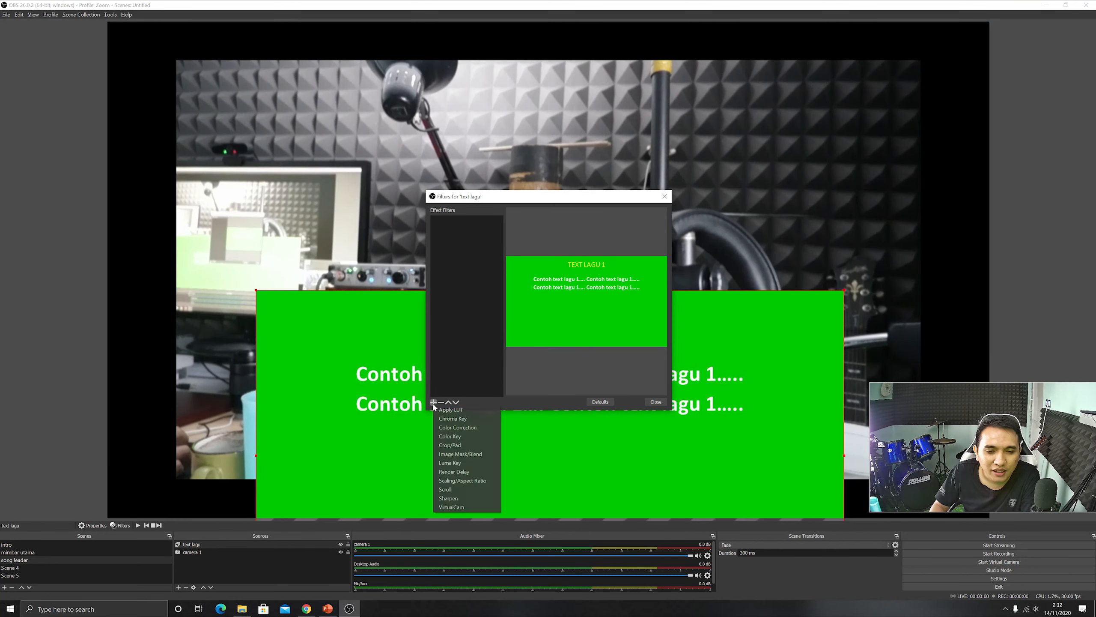
{"action": "left_click", "coordinate": [458, 418]}
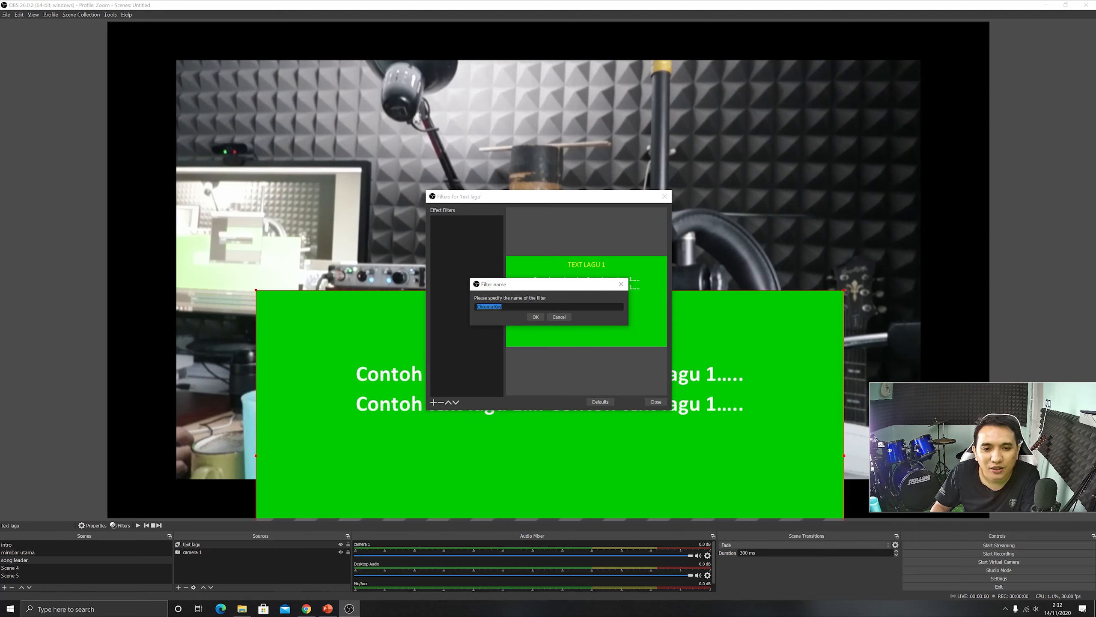
{"action": "left_click", "coordinate": [536, 317]}
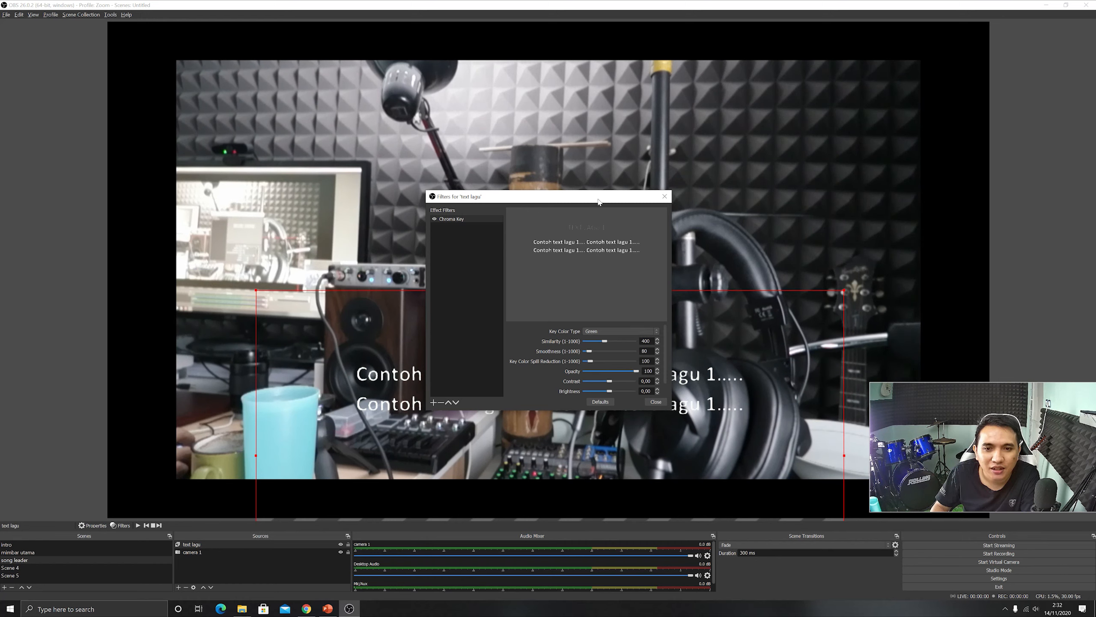
Step: Lower the Similarity of the text lagu Chroma Key filter to 237 and close the filters
{"action": "left_click_drag", "start_coordinate": [642, 197], "coordinate": [850, 70]}
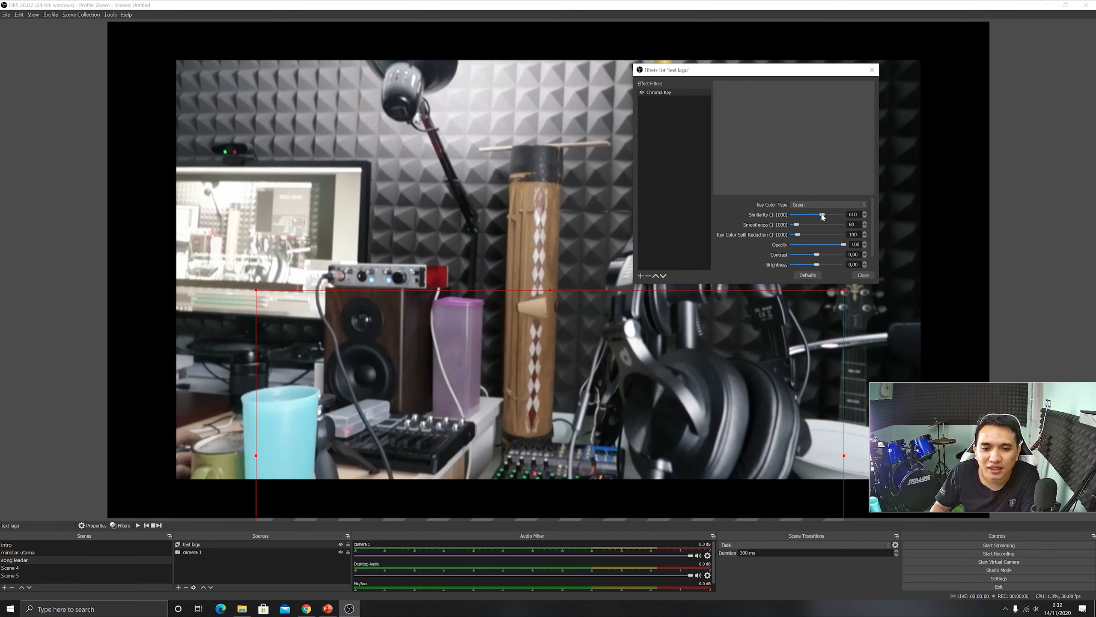
{"action": "left_click_drag", "start_coordinate": [812, 217], "coordinate": [804, 217]}
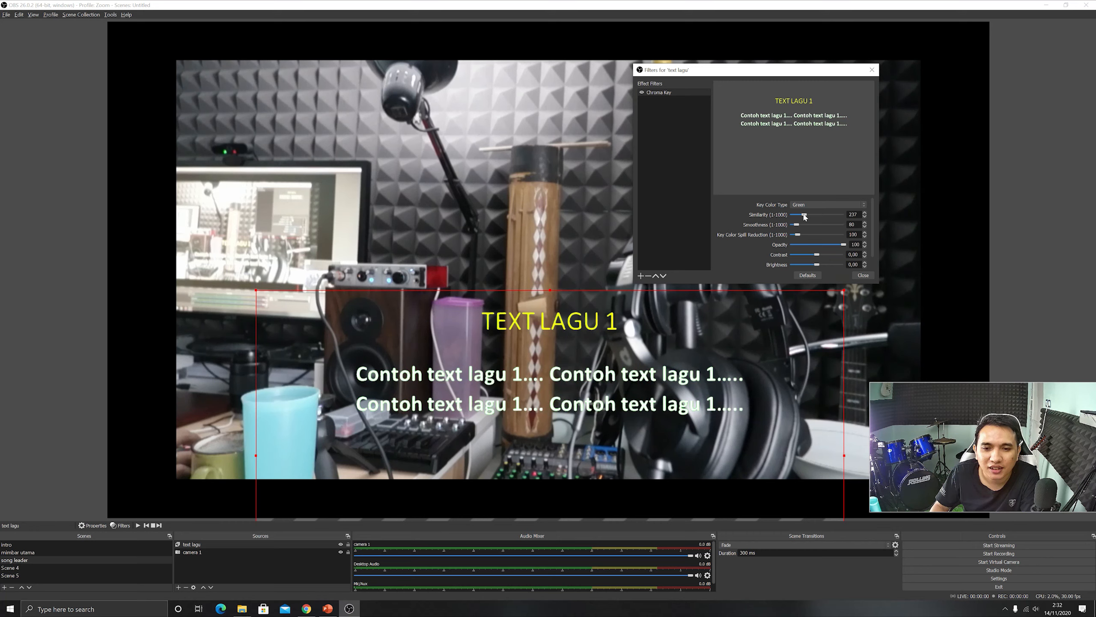
{"action": "left_click", "coordinate": [863, 275]}
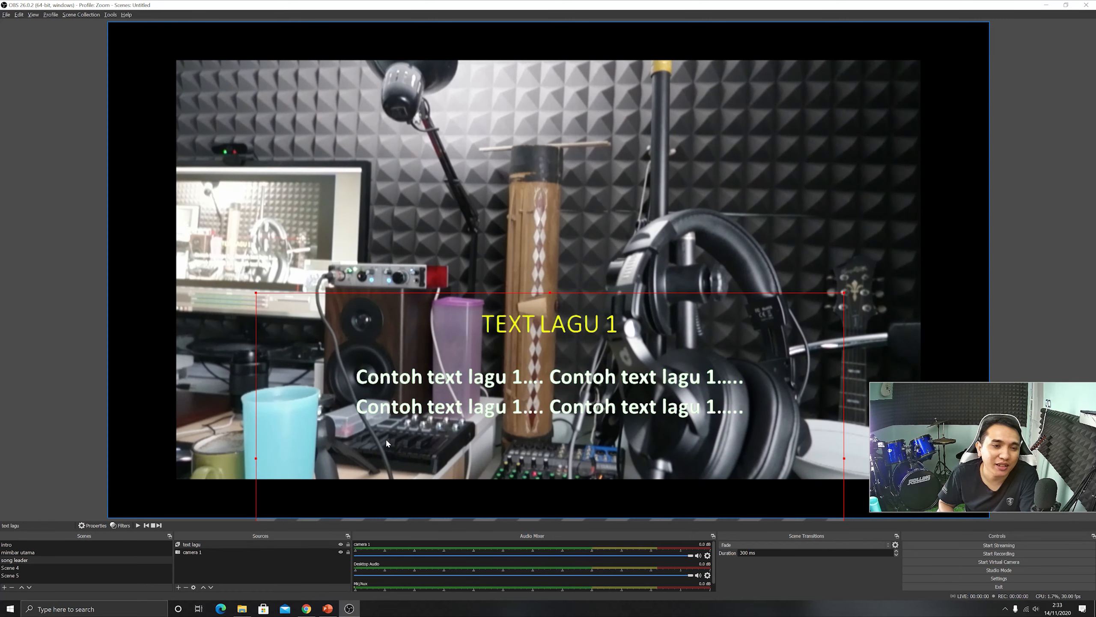
Step: Review the mimbar utama scene and the lyrics presentation, and test the lyric slide hotkeys in the song leader scene
{"action": "left_click", "coordinate": [49, 554]}
{"action": "left_click", "coordinate": [163, 75]}
{"action": "left_click", "coordinate": [328, 608]}
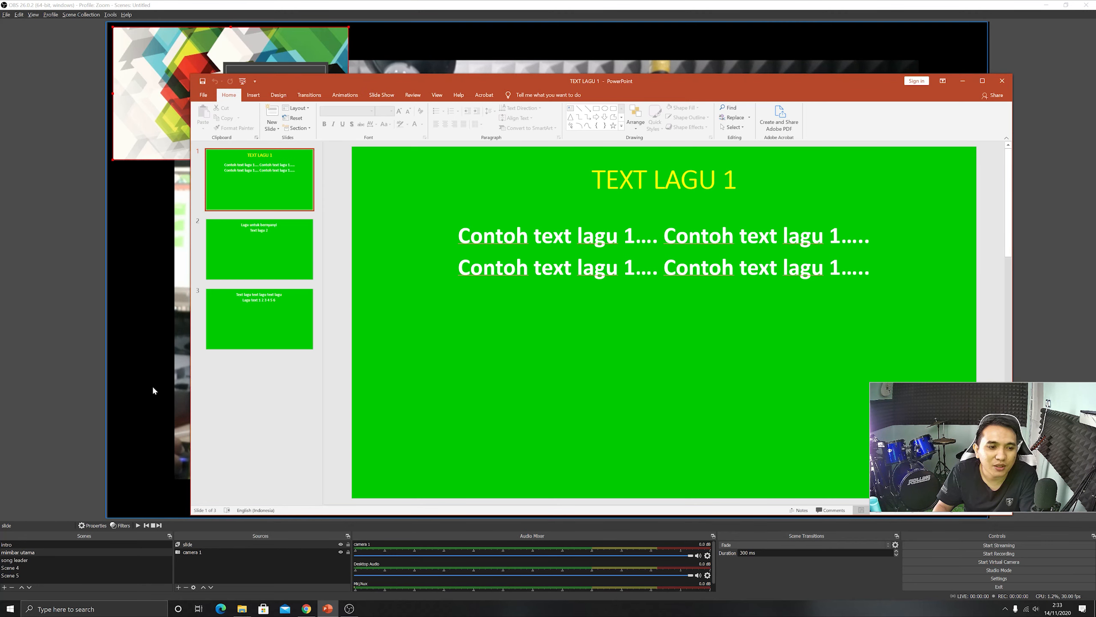
{"action": "left_click", "coordinate": [137, 391]}
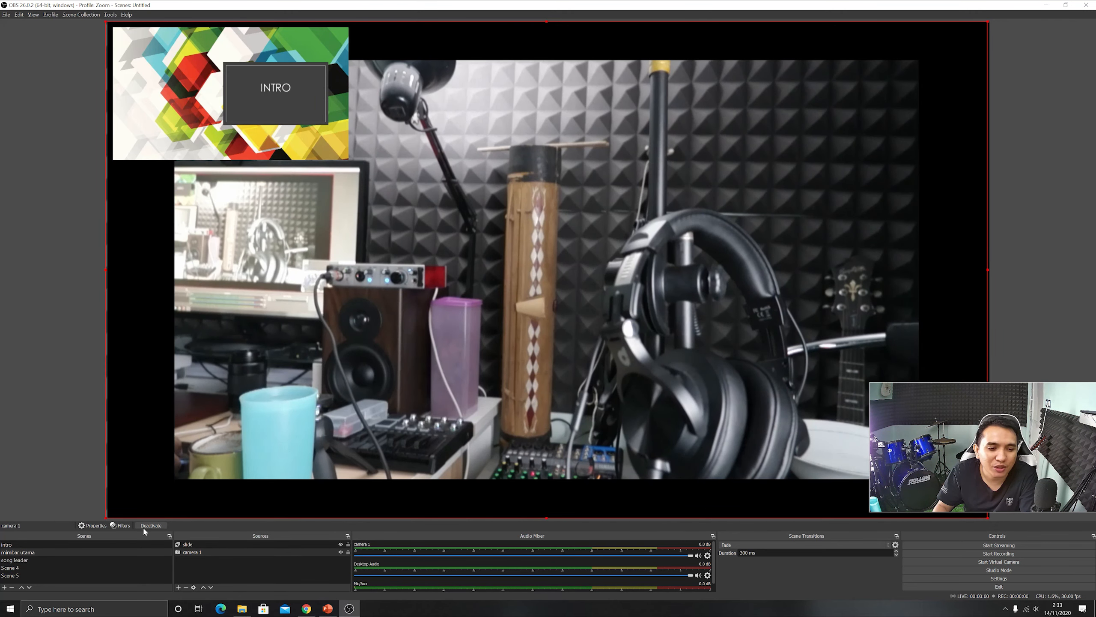
{"action": "left_click", "coordinate": [34, 560]}
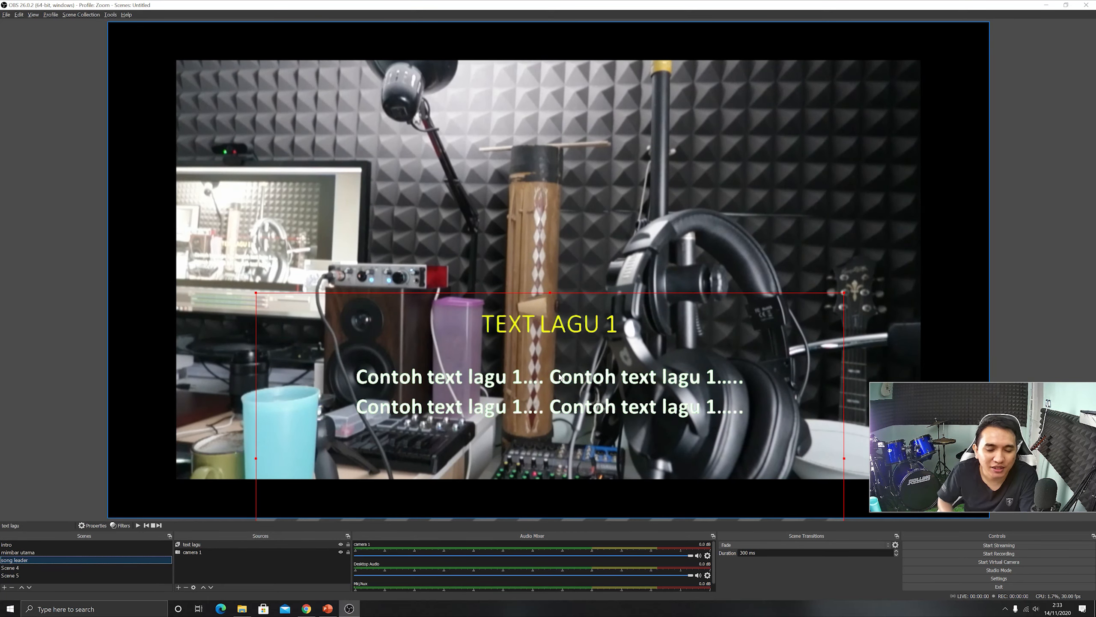
{"action": "key", "text": "Down"}
{"action": "key", "text": "Up"}
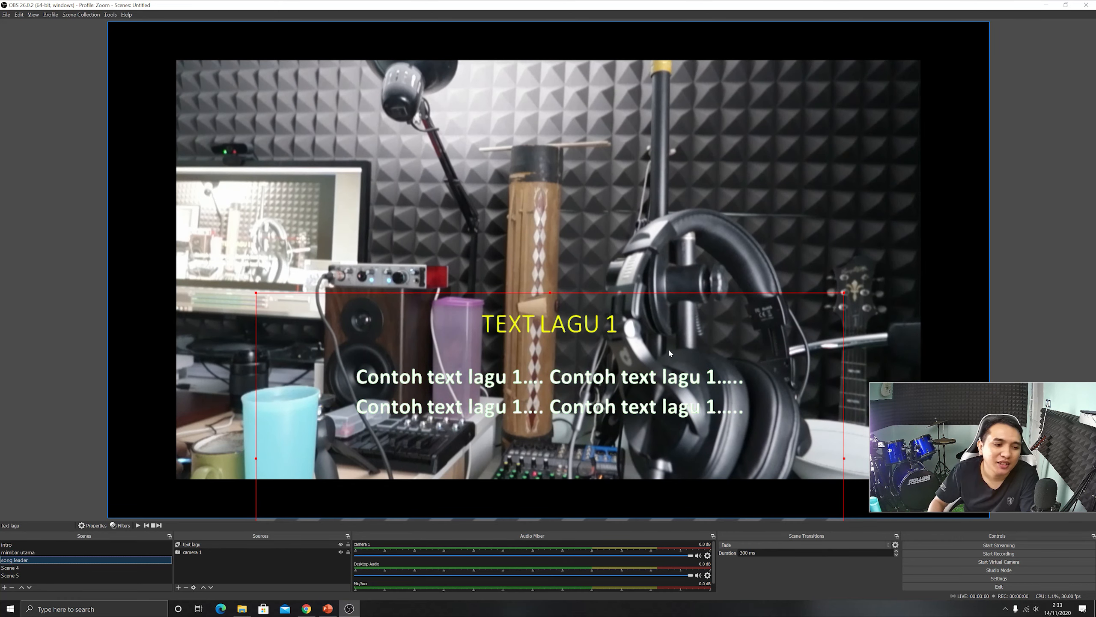
Step: Add a new Text (GDI+) source named "running text" to the mimbar utama scene
{"action": "left_click", "coordinate": [41, 551]}
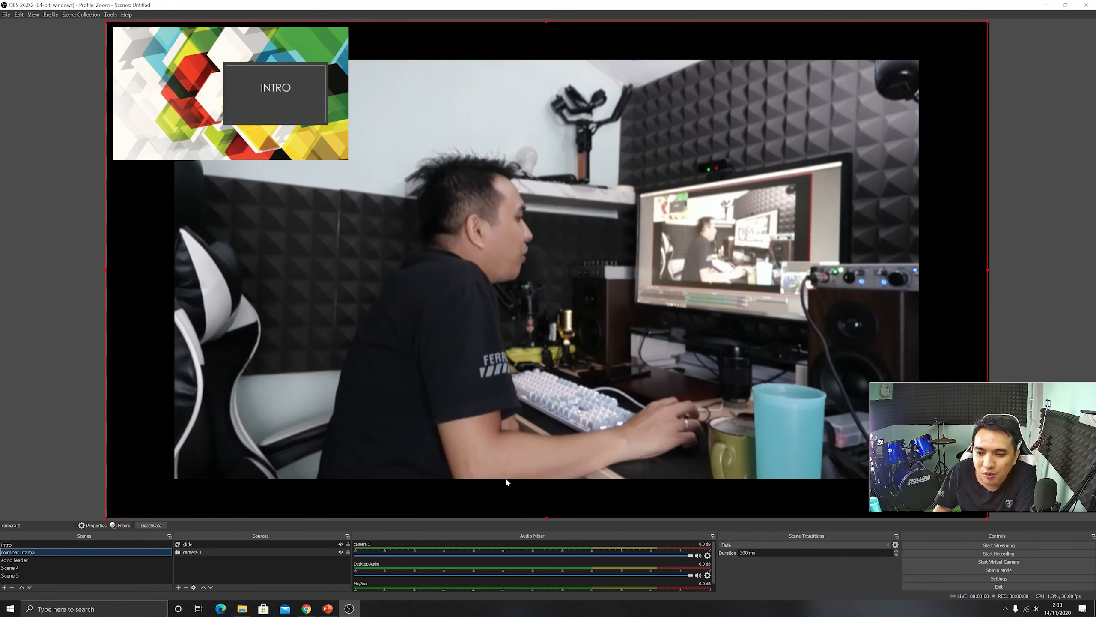
{"action": "left_click", "coordinate": [178, 586]}
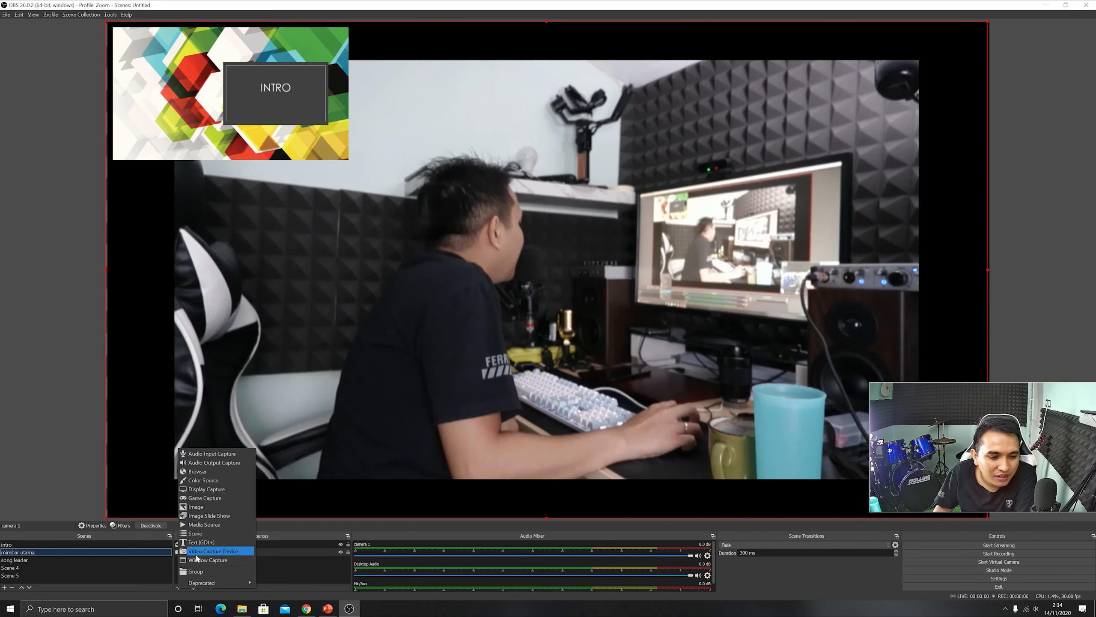
{"action": "left_click", "coordinate": [186, 593]}
{"action": "left_click", "coordinate": [178, 587]}
{"action": "left_click", "coordinate": [203, 535]}
{"action": "type", "text": "running te"}
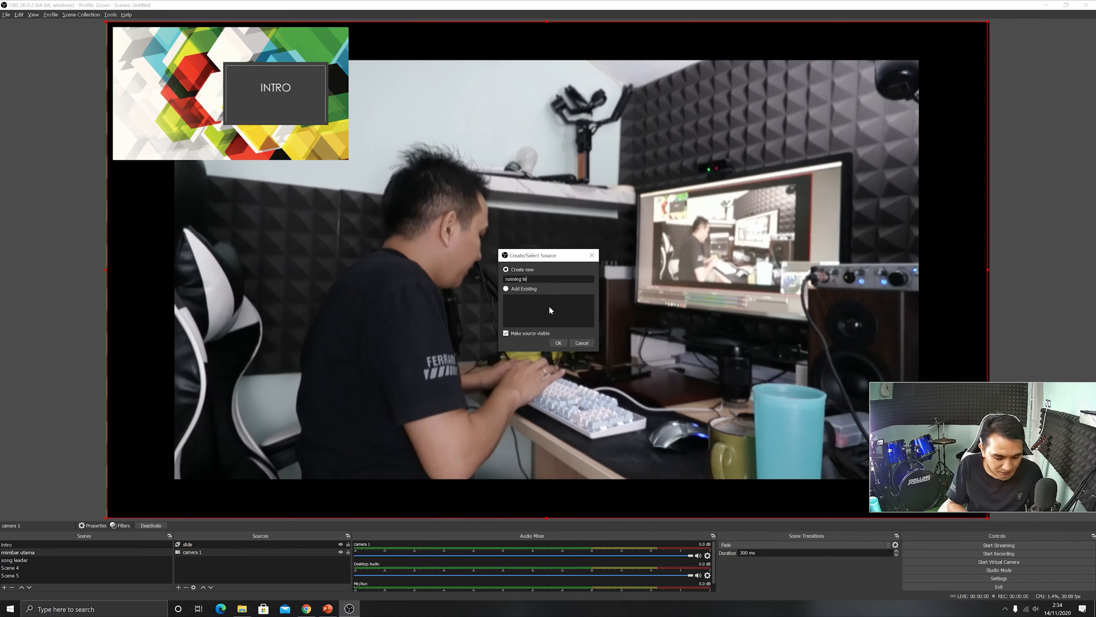
{"action": "type", "text": "xt"}
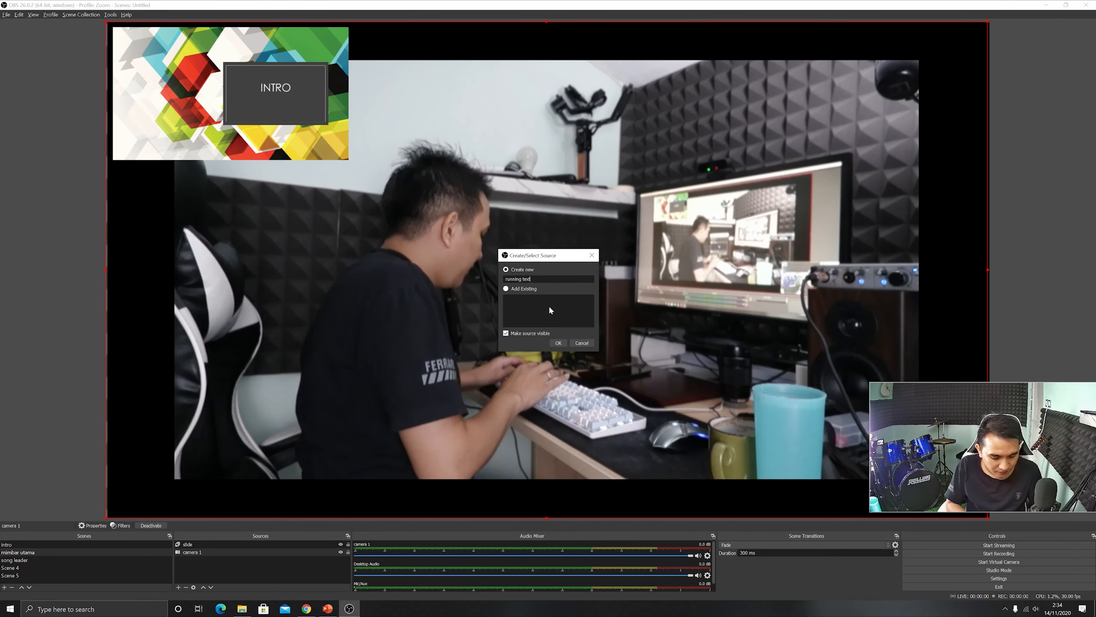
{"action": "left_click", "coordinate": [558, 343]}
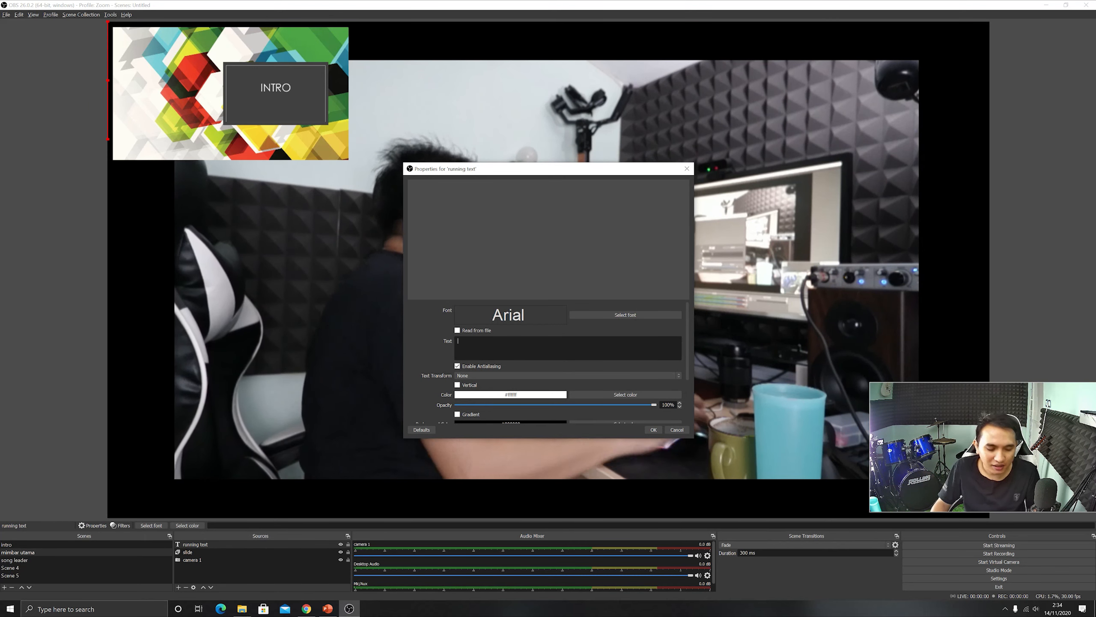
Step: Enter "test running text pengumuman dan lain lain" as the text of the running text source
{"action": "type", "text": "test running text "}
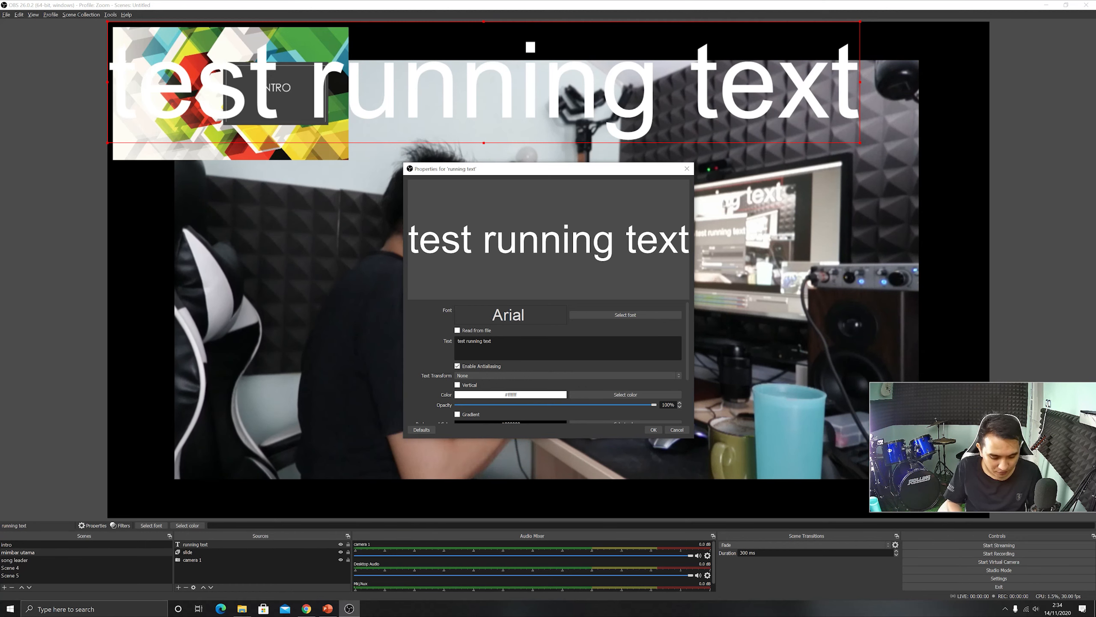
{"action": "type", "text": "pengu"}
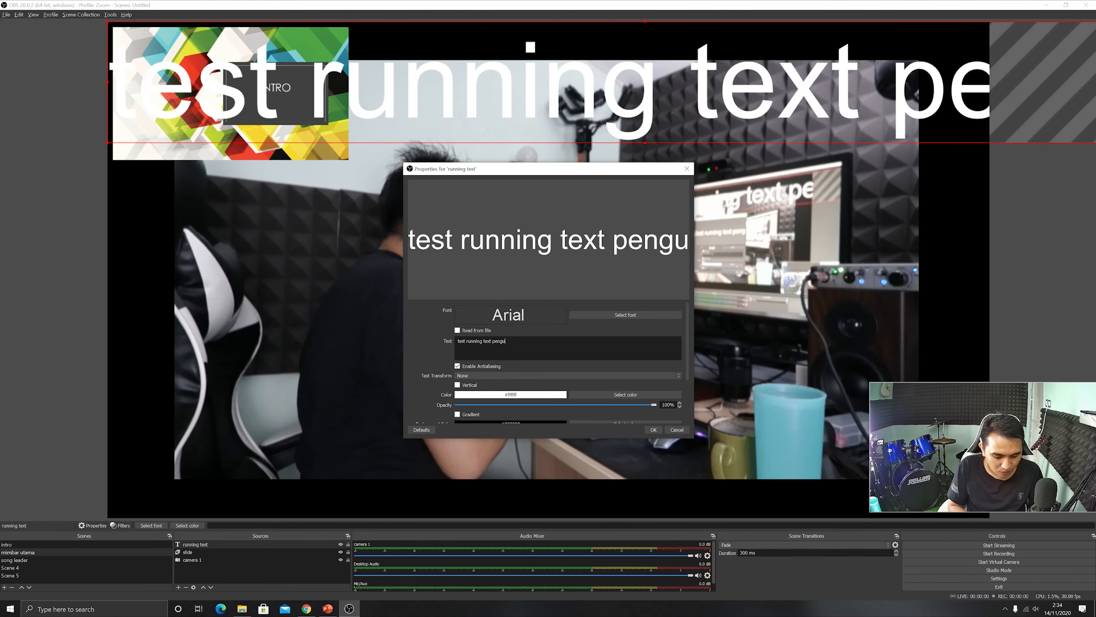
{"action": "type", "text": "muman"}
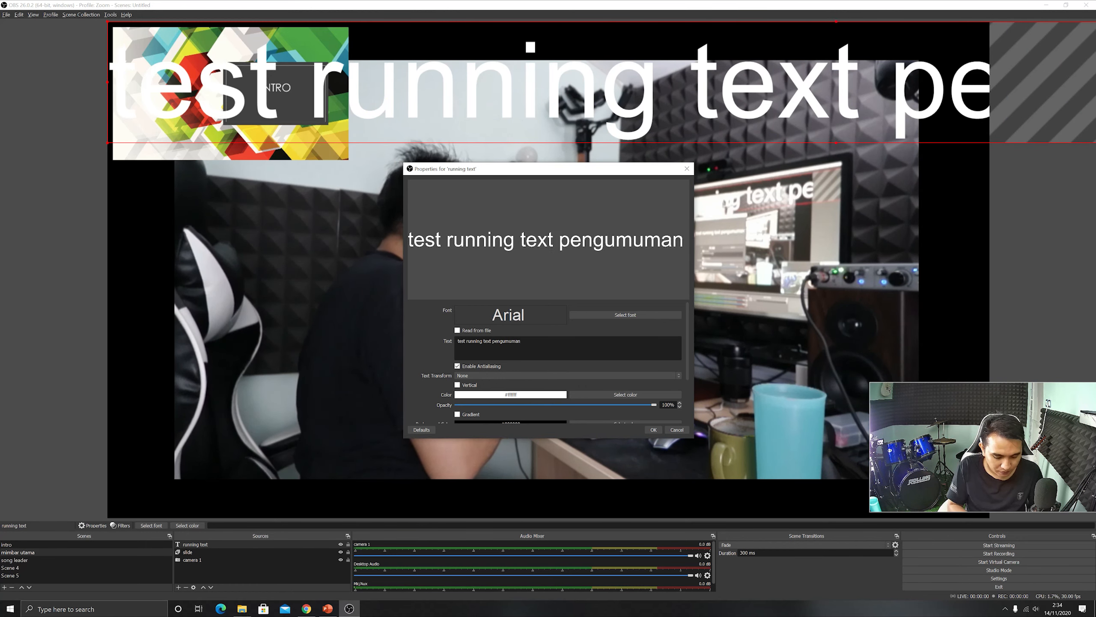
{"action": "type", "text": " dan lain lain"}
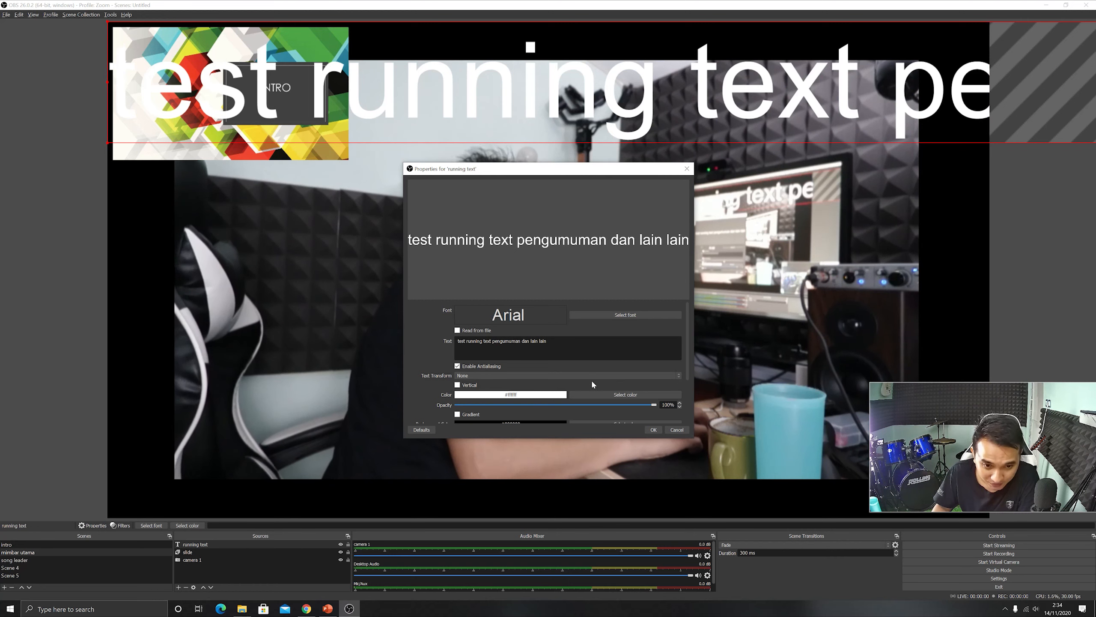
Step: Set the running text's colour to orange, #ffaa00
{"action": "scroll", "coordinate": [621, 382], "scroll_direction": "down", "scroll_amount": 1}
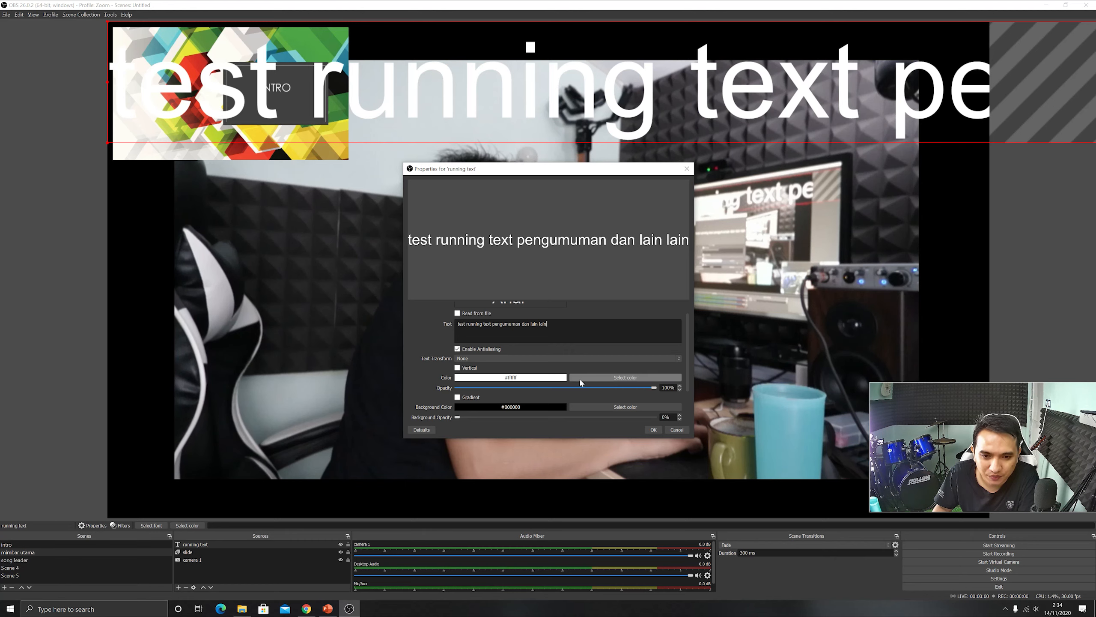
{"action": "left_click", "coordinate": [625, 377]}
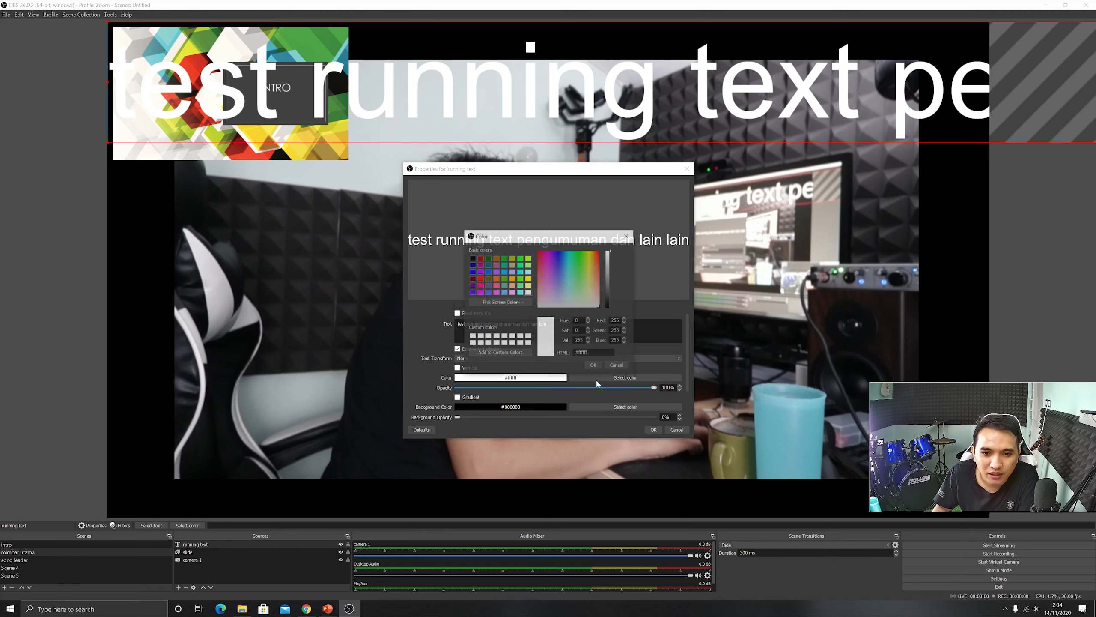
{"action": "left_click", "coordinate": [512, 278]}
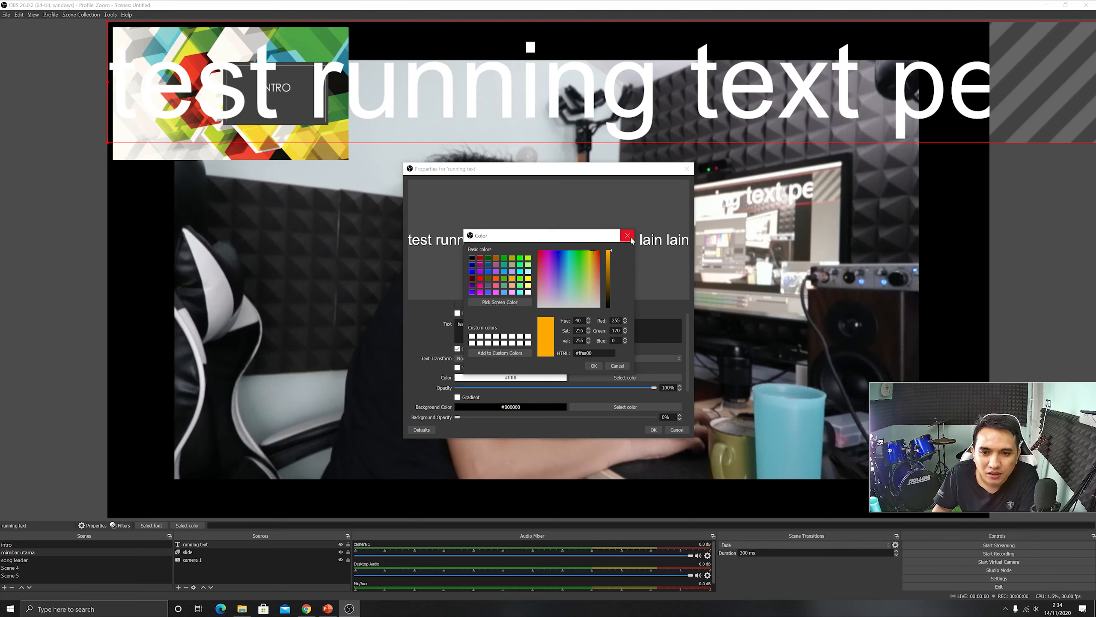
{"action": "left_click", "coordinate": [594, 365]}
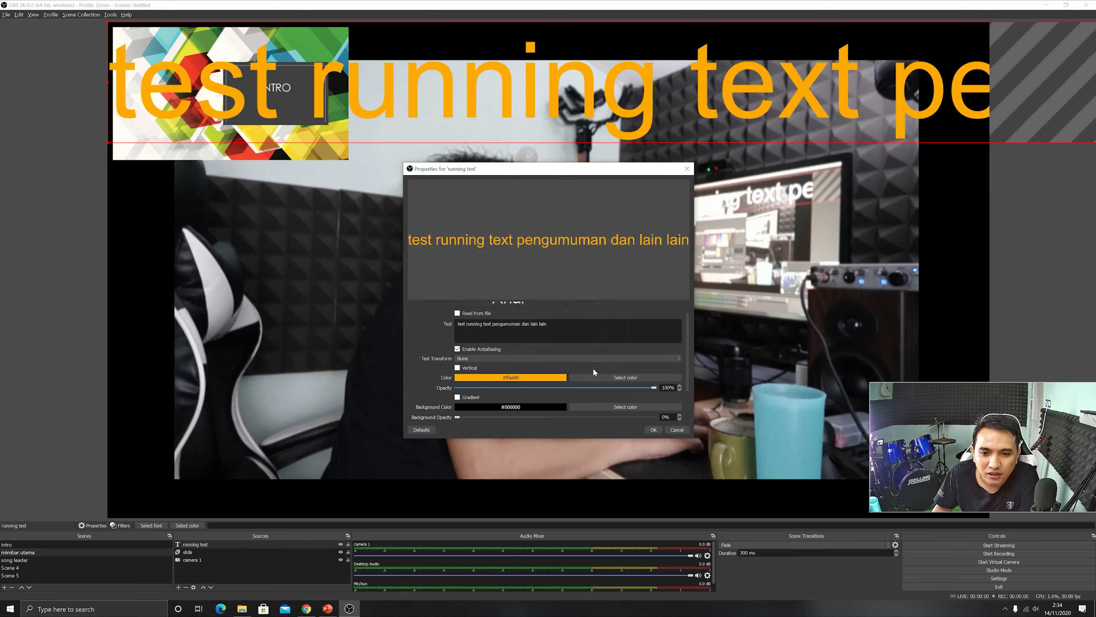
Step: Try out the Gradient option on the running text and turn it off again
{"action": "scroll", "coordinate": [592, 370], "scroll_direction": "down", "scroll_amount": 2}
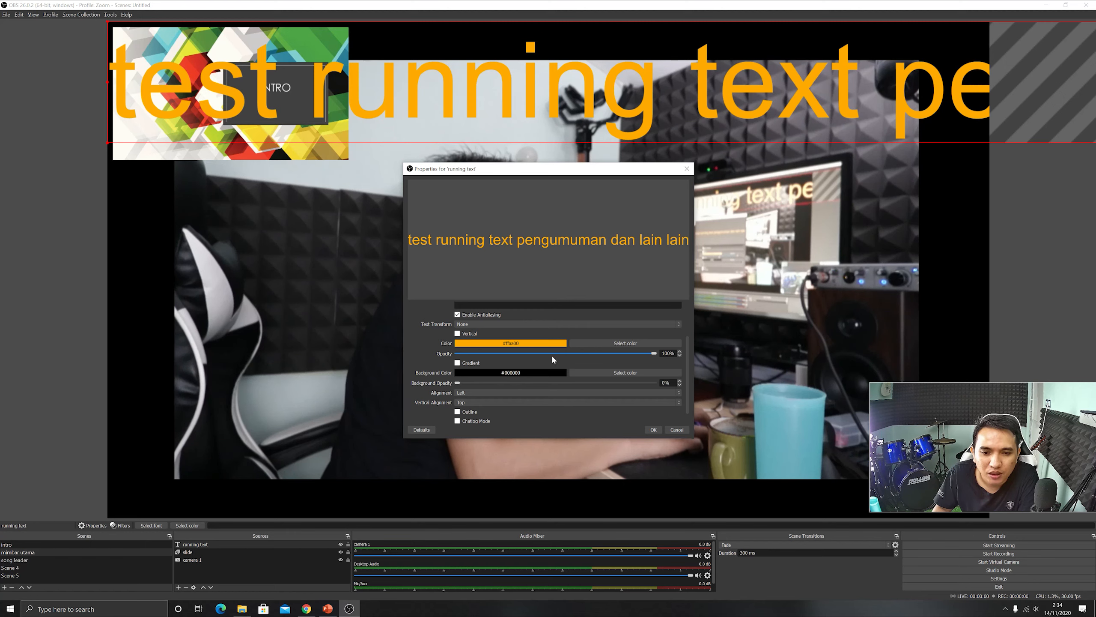
{"action": "scroll", "coordinate": [551, 354], "scroll_direction": "down", "scroll_amount": 1}
{"action": "scroll", "coordinate": [550, 356], "scroll_direction": "up", "scroll_amount": 1}
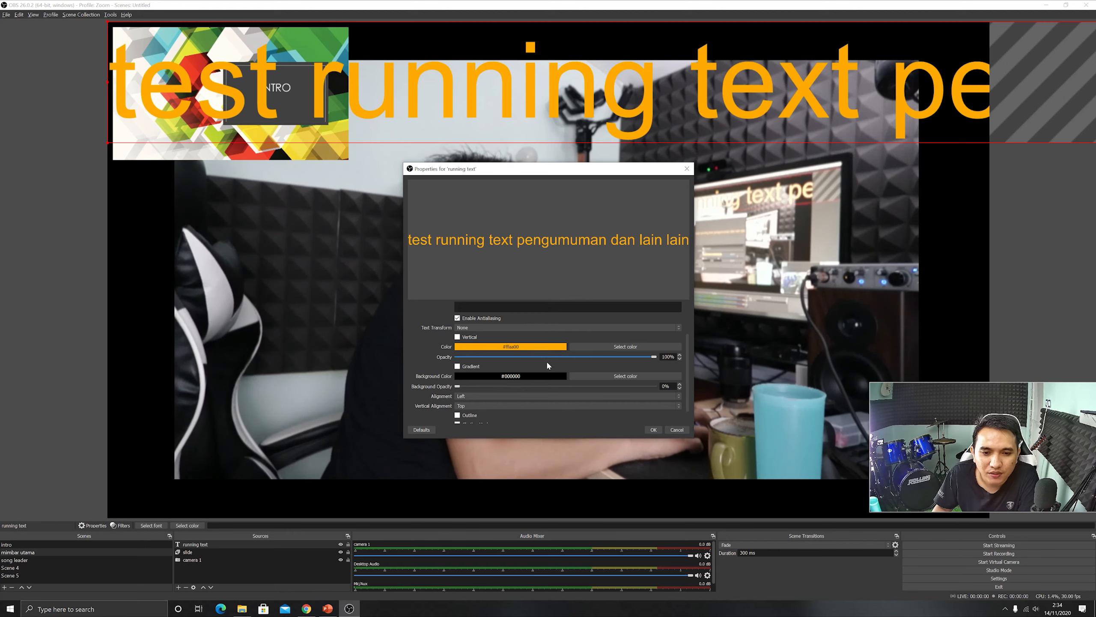
{"action": "left_click", "coordinate": [457, 366]}
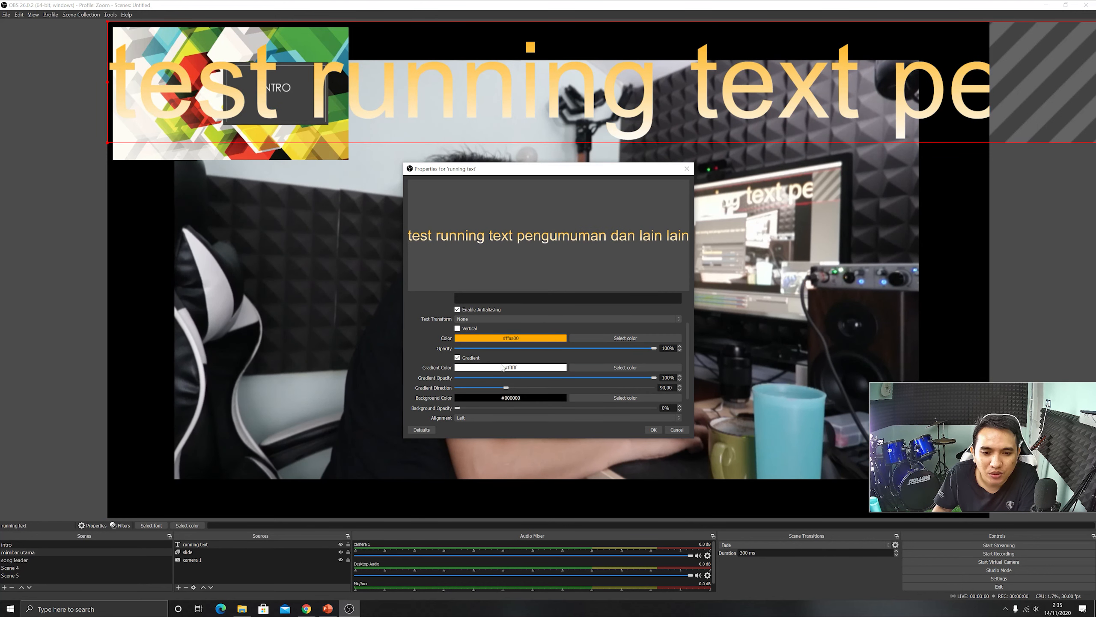
{"action": "left_click", "coordinate": [462, 359]}
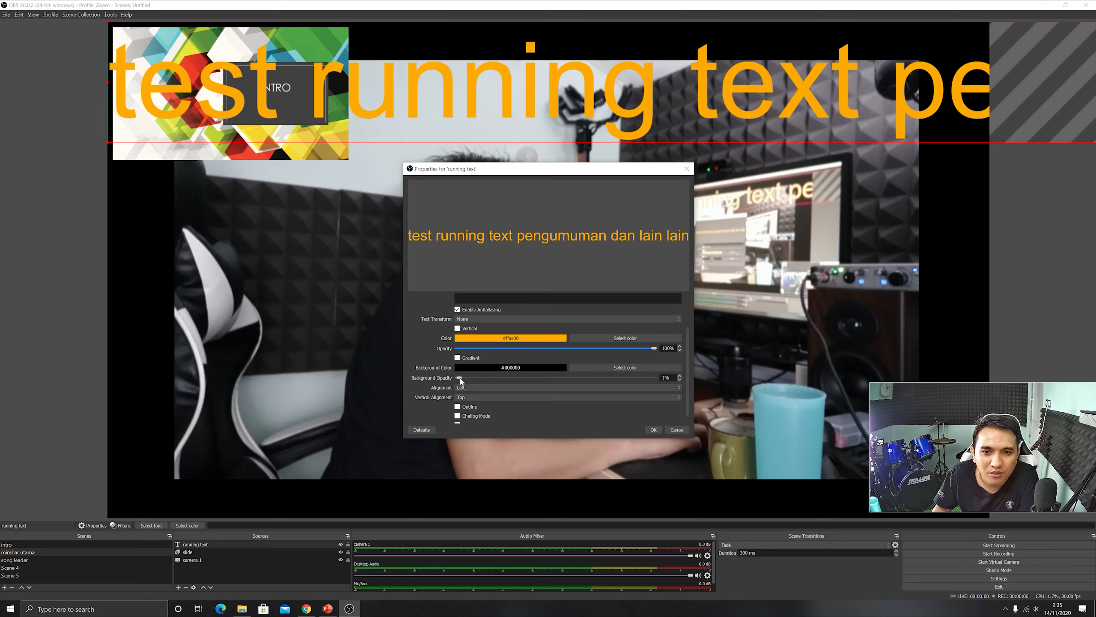
Step: Set the running text's background opacity to 27% and its font to Arial Regular size 48, and save the properties
{"action": "left_click_drag", "start_coordinate": [460, 379], "coordinate": [513, 389]}
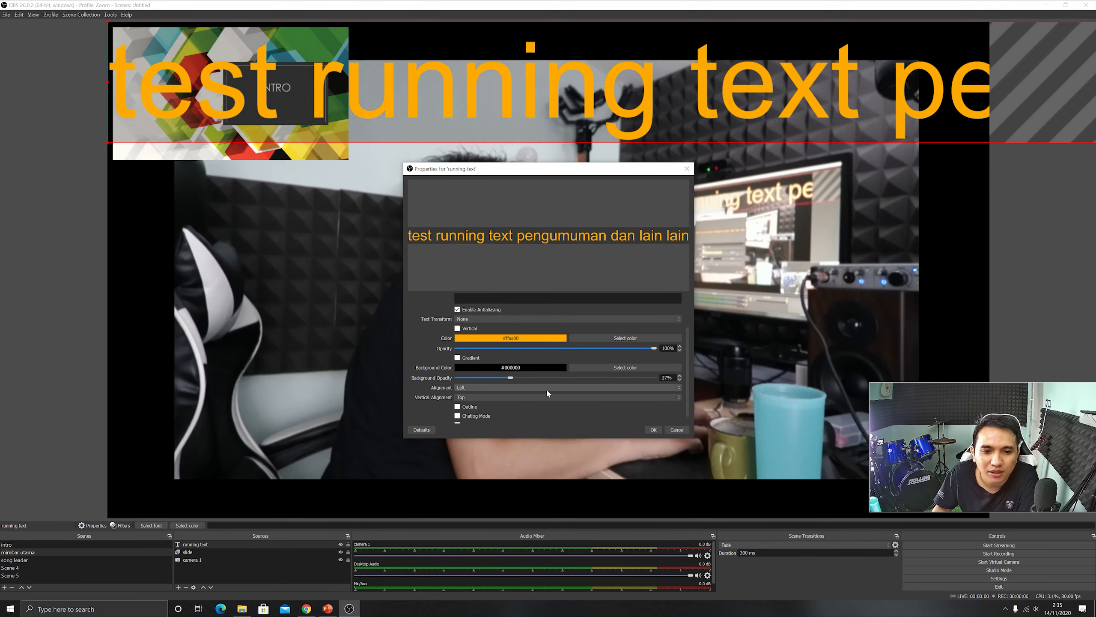
{"action": "scroll", "coordinate": [619, 380], "scroll_direction": "down", "scroll_amount": 1}
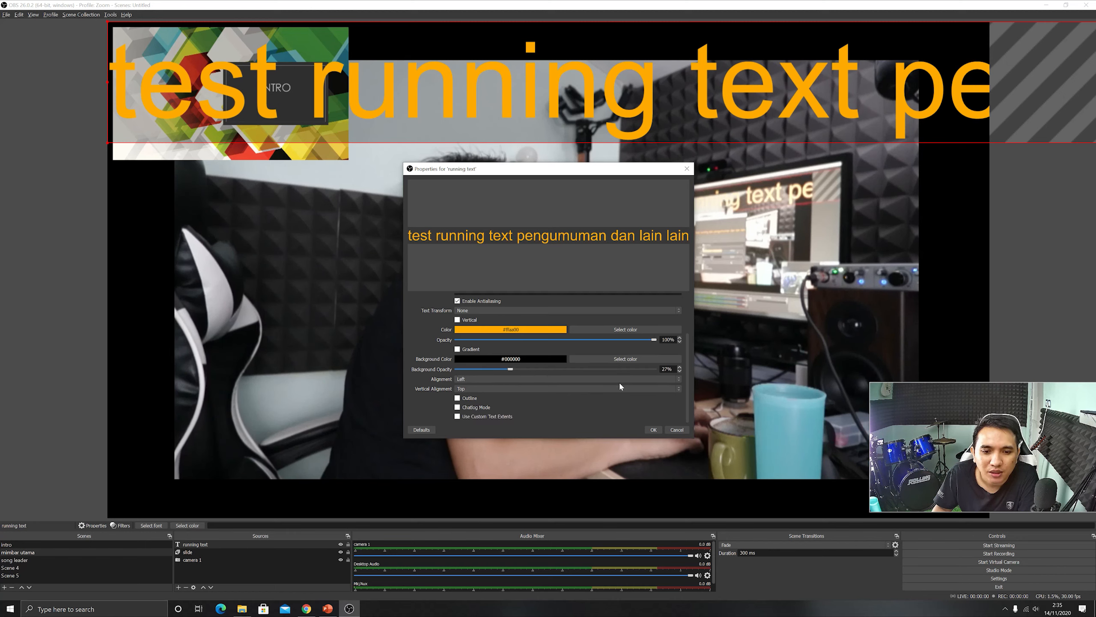
{"action": "scroll", "coordinate": [618, 382], "scroll_direction": "up", "scroll_amount": 3}
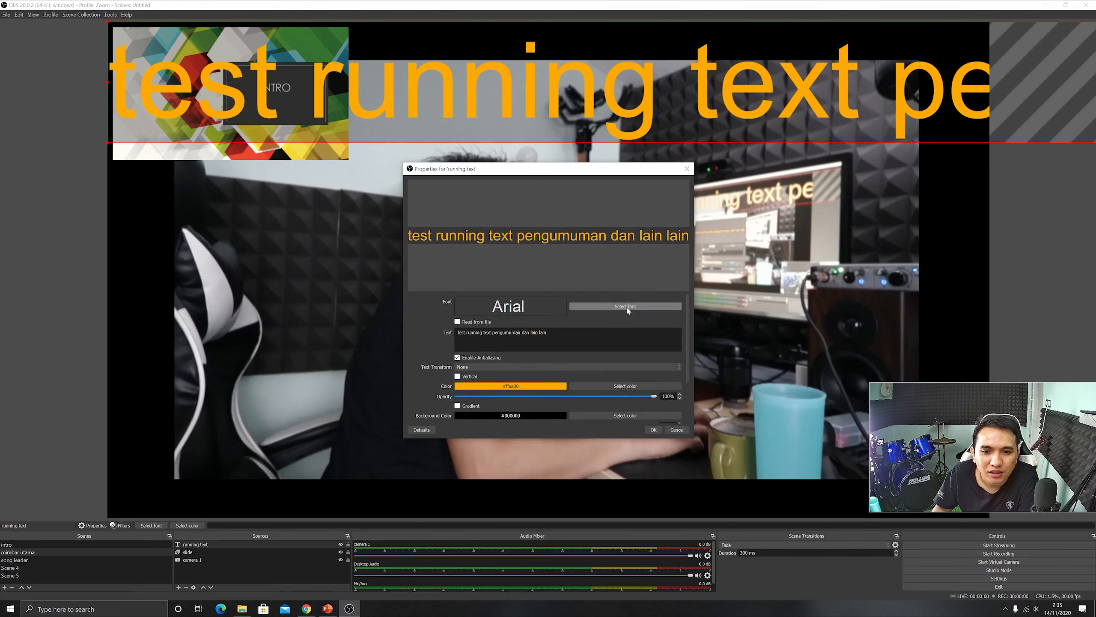
{"action": "left_click", "coordinate": [626, 306]}
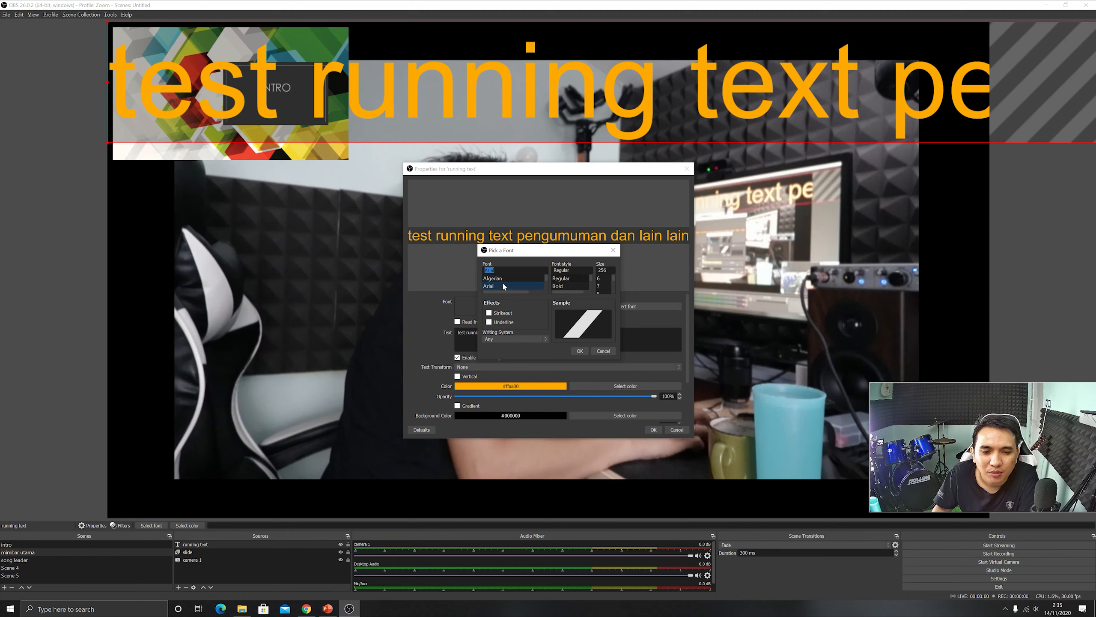
{"action": "left_click", "coordinate": [604, 280]}
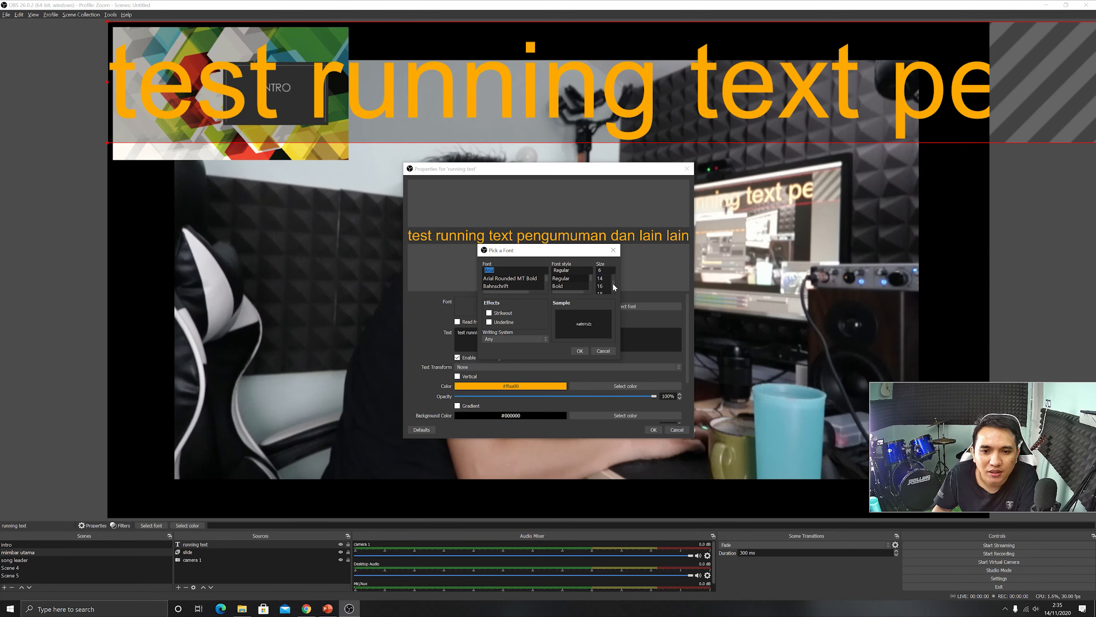
{"action": "left_click", "coordinate": [604, 278]}
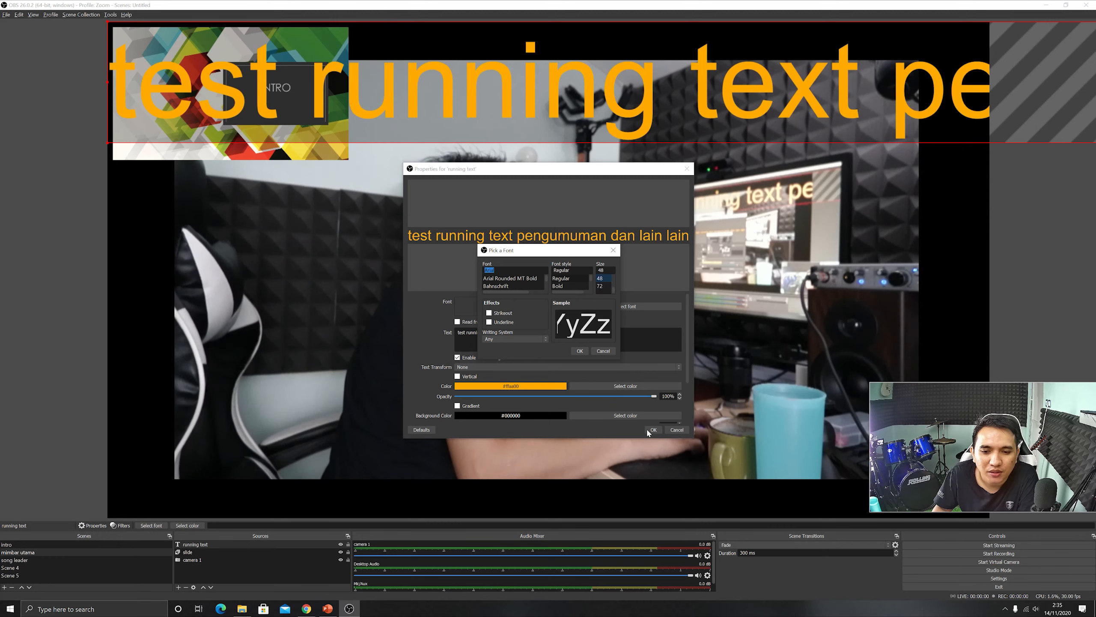
{"action": "left_click", "coordinate": [580, 350]}
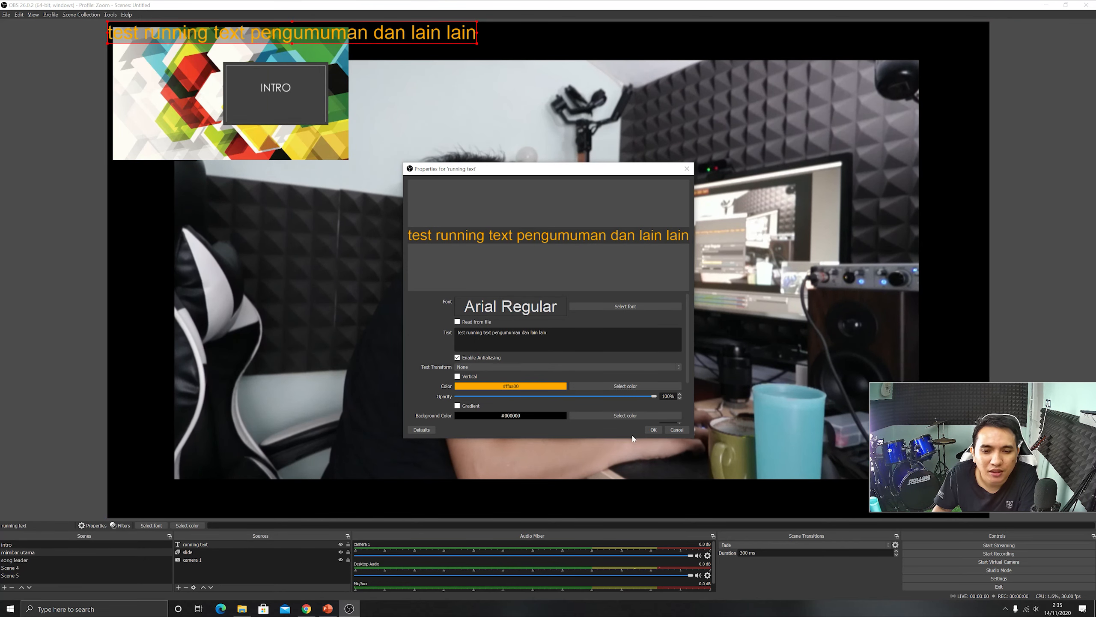
{"action": "left_click", "coordinate": [653, 430]}
Step: Place the running text in the black strip below the camera image, starting at the image's left edge
{"action": "left_click_drag", "start_coordinate": [417, 35], "coordinate": [536, 505]}
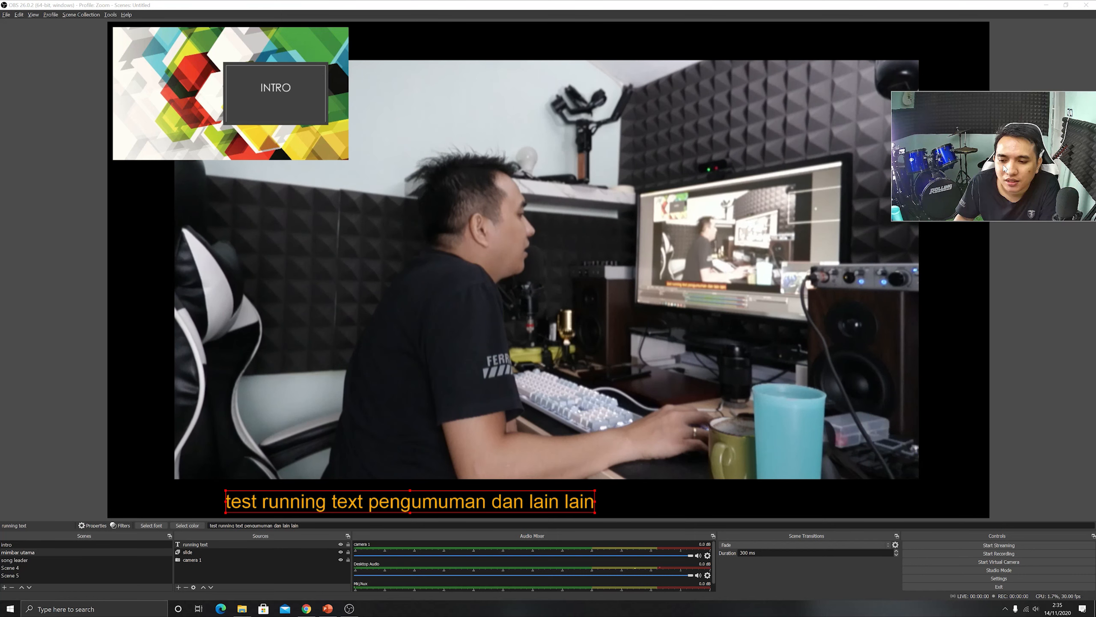
{"action": "left_click_drag", "start_coordinate": [481, 502], "coordinate": [427, 499]}
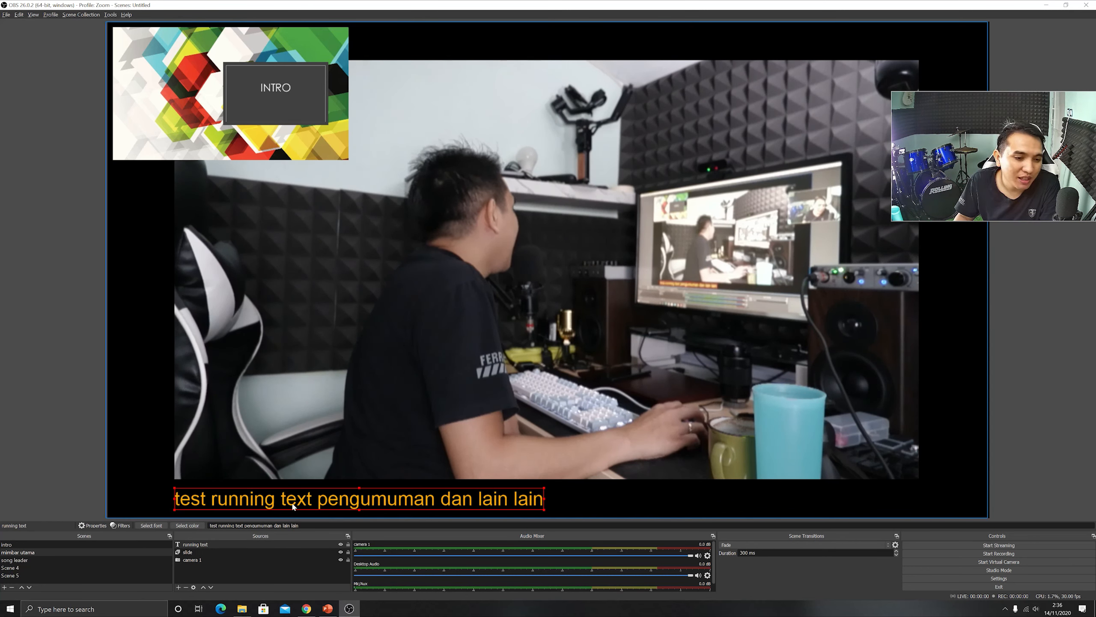
Step: Add a Scroll effect filter with the default name to the running text source
{"action": "right_click", "coordinate": [197, 541]}
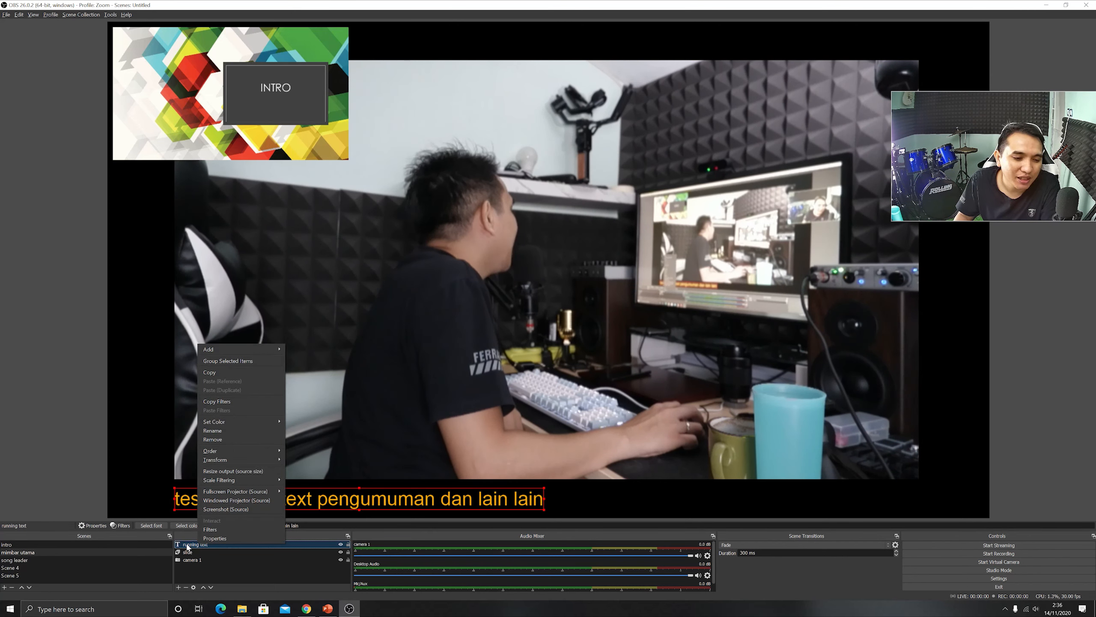
{"action": "left_click", "coordinate": [186, 543]}
{"action": "right_click", "coordinate": [186, 543]}
{"action": "left_click", "coordinate": [202, 530]}
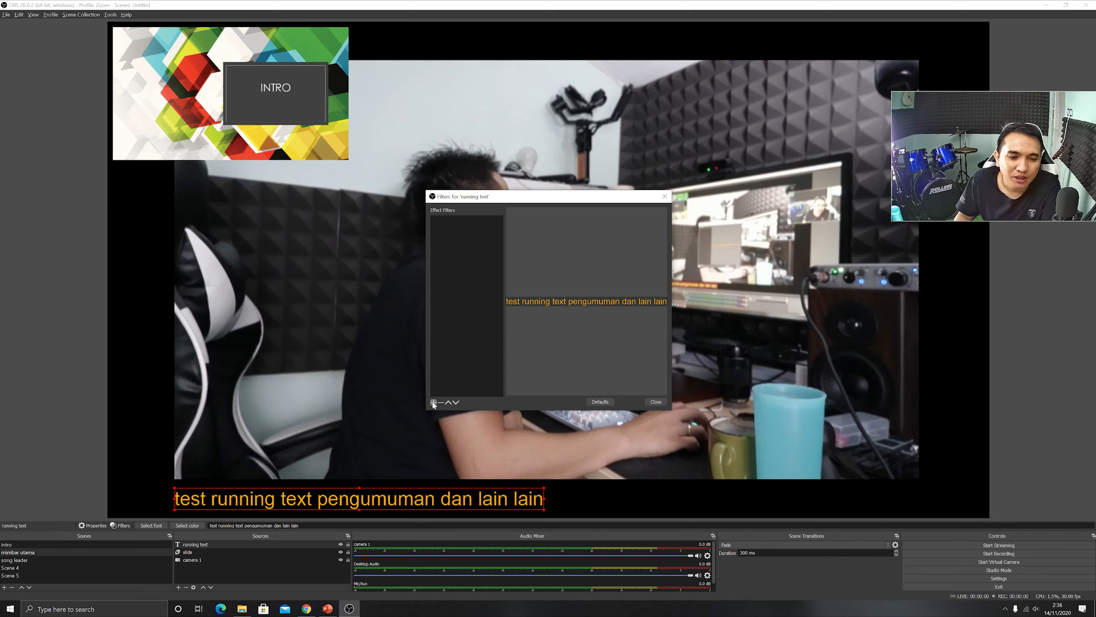
{"action": "left_click", "coordinate": [434, 402]}
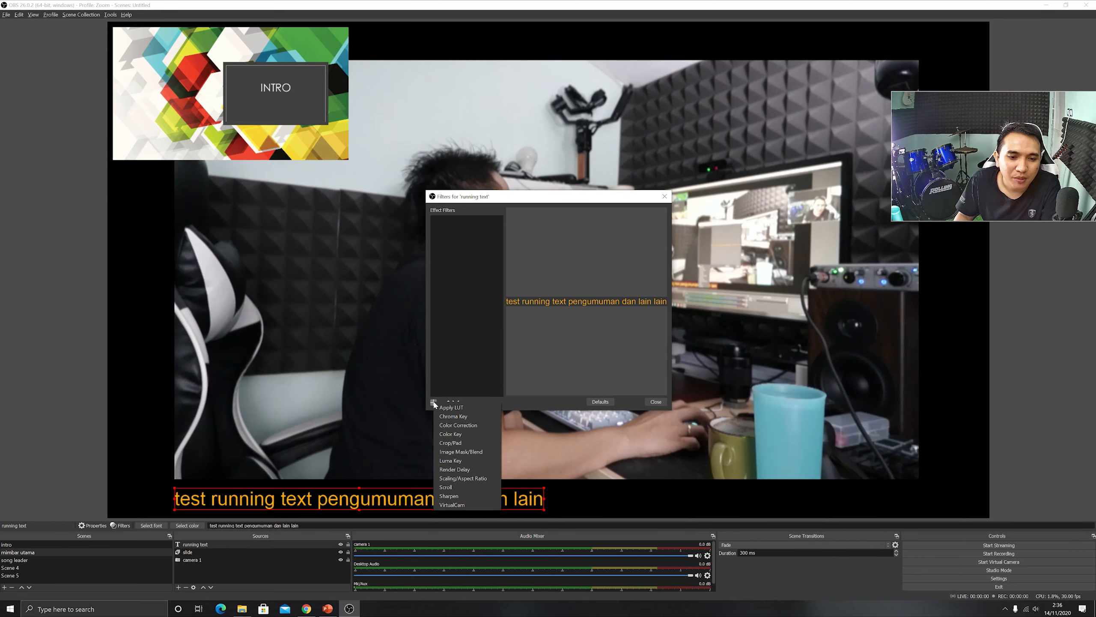
{"action": "left_click", "coordinate": [454, 487]}
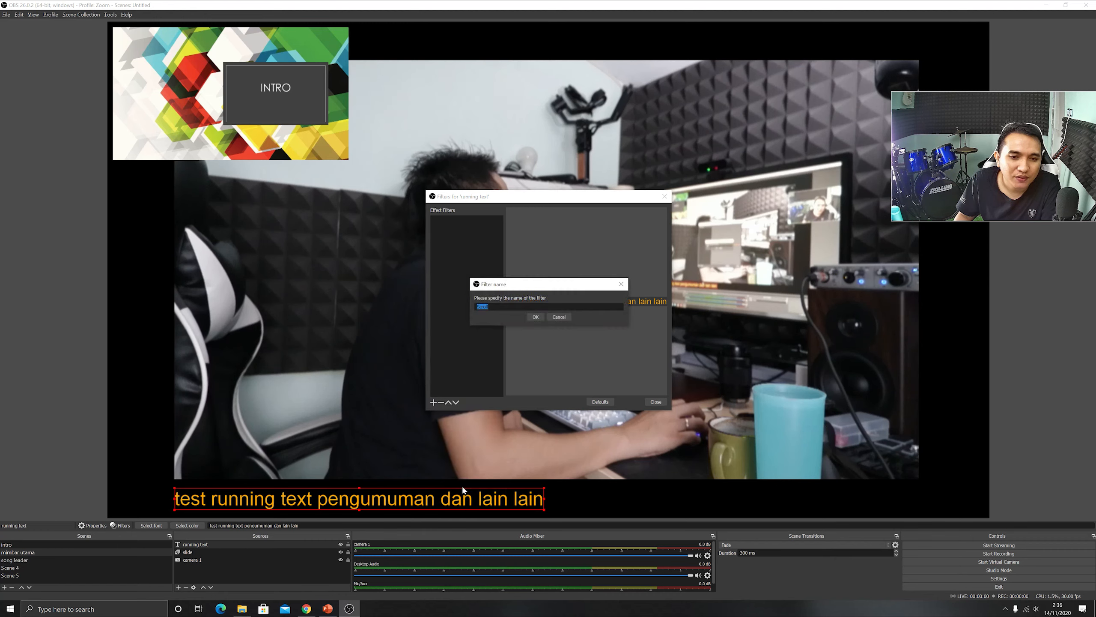
{"action": "left_click", "coordinate": [535, 317]}
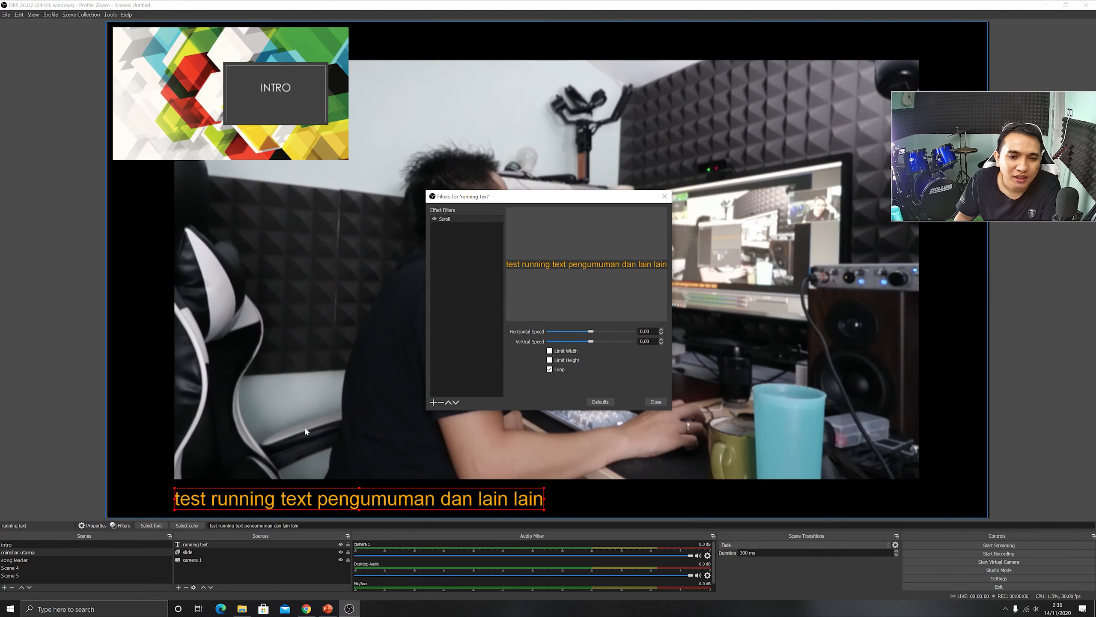
Step: Try out the Scroll filter's horizontal speed and vertical speeds of 2 and 5, and return both to 0
{"action": "mouse_move", "coordinate": [592, 332]}
{"action": "left_mouse_down"}
{"action": "mouse_move", "coordinate": [612, 332]}
{"action": "mouse_move", "coordinate": [571, 337]}
{"action": "mouse_move", "coordinate": [590, 333]}
{"action": "left_mouse_up"}
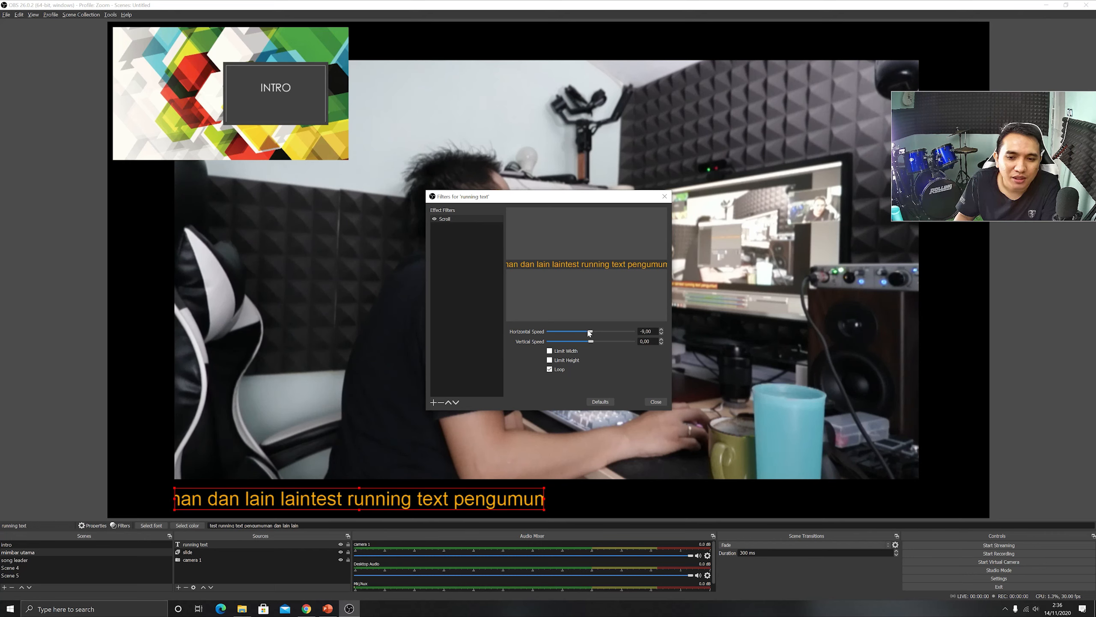
{"action": "left_click", "coordinate": [661, 333]}
{"action": "left_click", "coordinate": [662, 334]}
{"action": "mouse_move", "coordinate": [591, 342]}
{"action": "left_mouse_down"}
{"action": "mouse_move", "coordinate": [581, 343]}
{"action": "mouse_move", "coordinate": [591, 342]}
{"action": "left_mouse_up"}
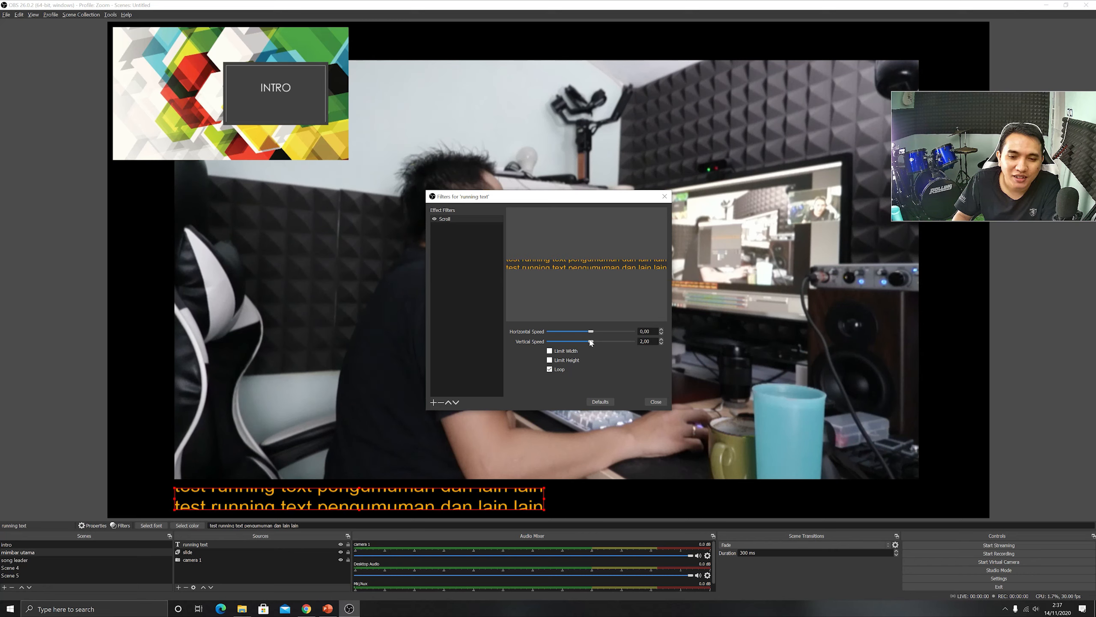
{"action": "double_click", "coordinate": [645, 342]}
{"action": "type", "text": "5"}
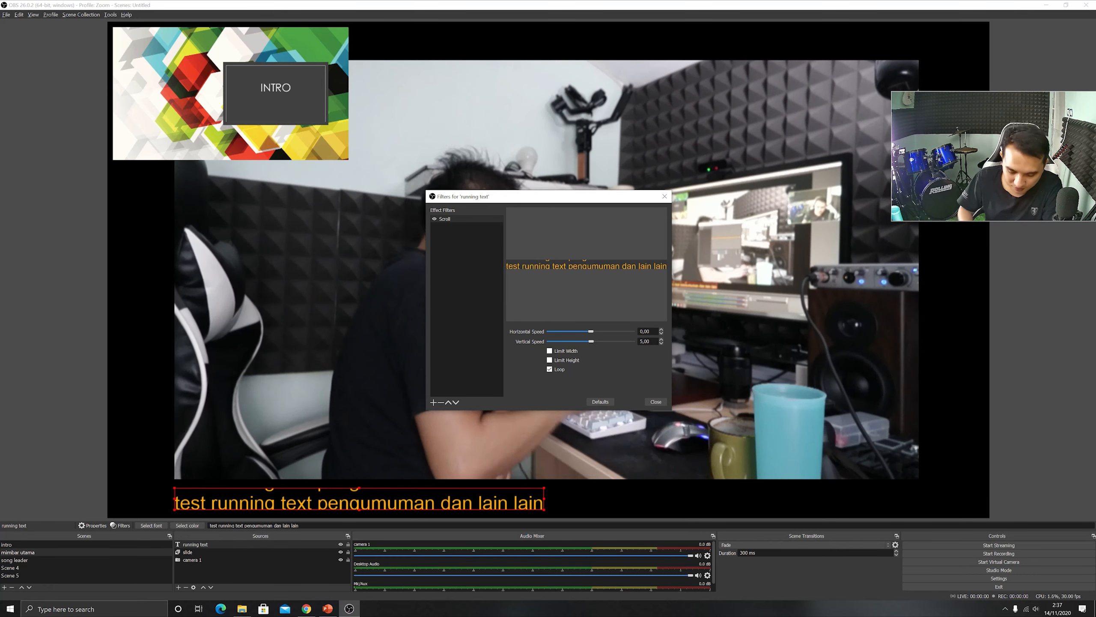
{"action": "key", "text": "BackSpace"}
{"action": "type", "text": "0"}
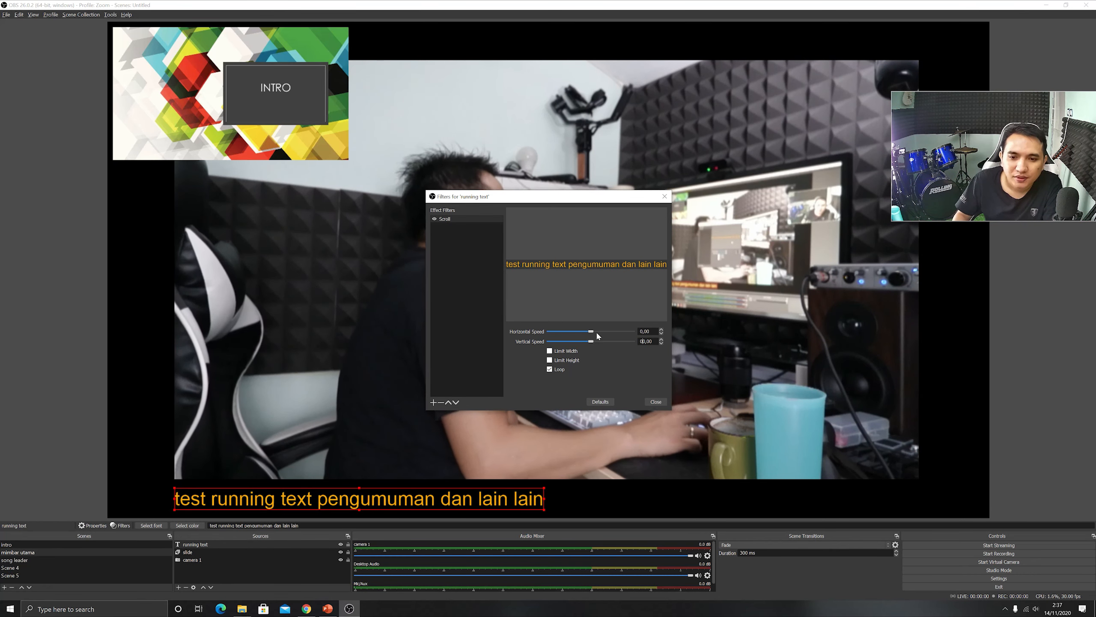
{"action": "key", "text": "BackSpace"}
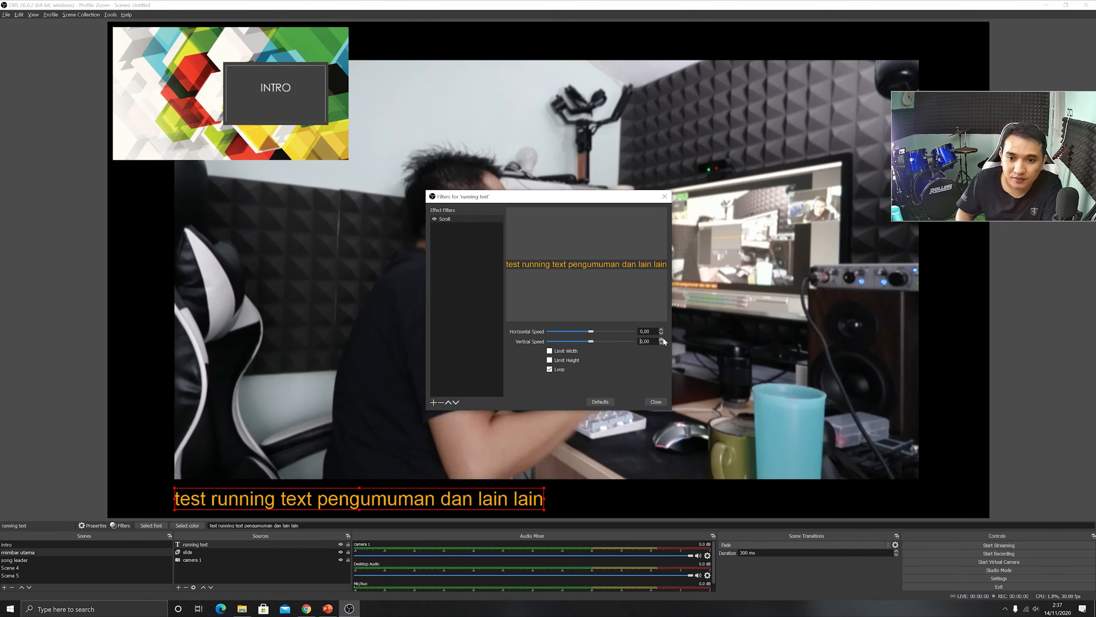
Step: Set the Scroll filter's horizontal speed to 106 and close the running text's filters
{"action": "left_click_drag", "start_coordinate": [593, 333], "coordinate": [603, 333]}
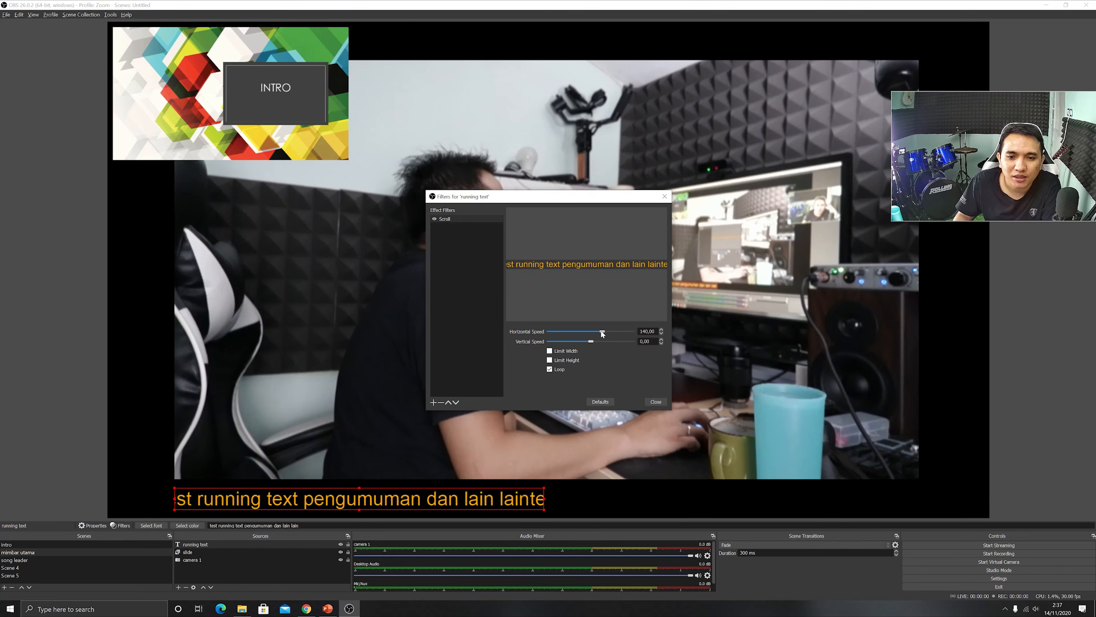
{"action": "left_click_drag", "start_coordinate": [602, 332], "coordinate": [599, 334]}
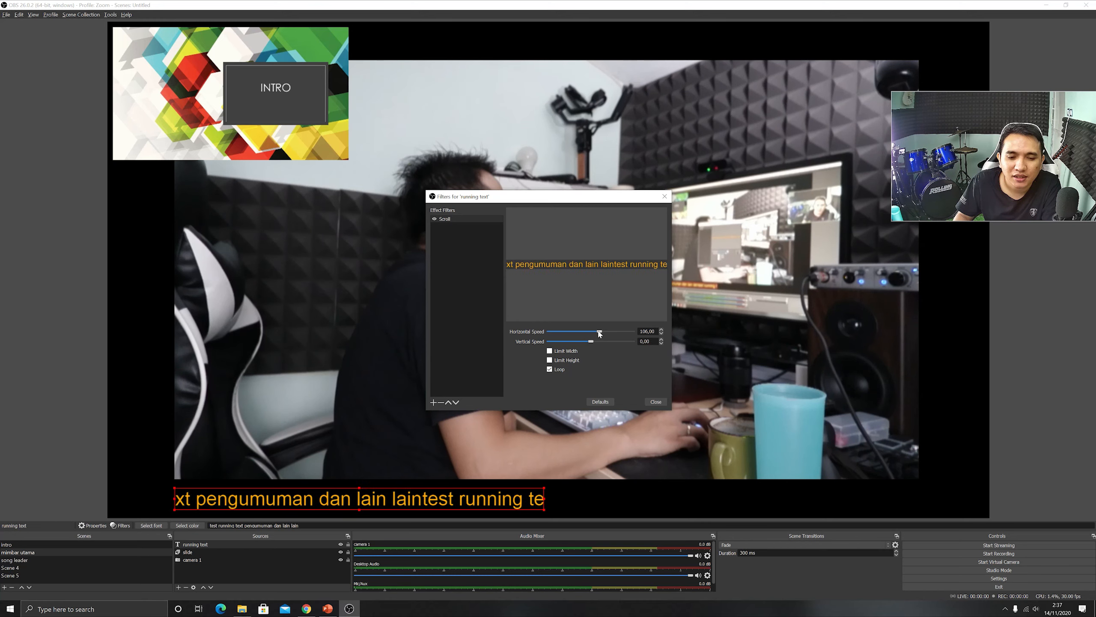
{"action": "left_click", "coordinate": [656, 402]}
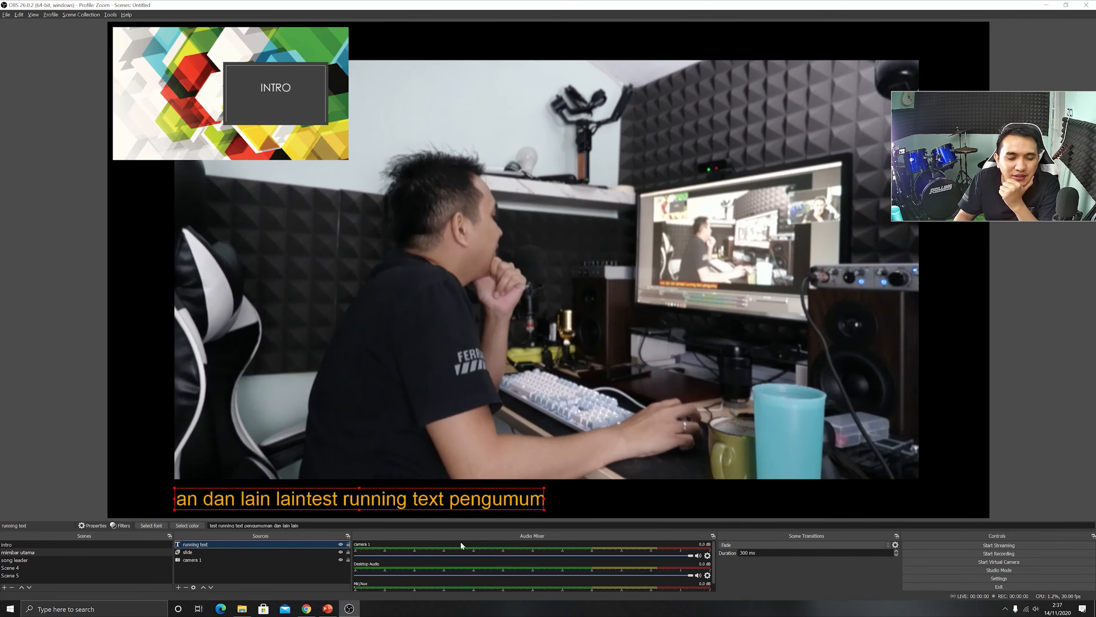
Step: Close the TEXT LAGU 1 presentation without saving its changes, and move the un-maximized OBS window over the file explorer window
{"action": "left_click", "coordinate": [1066, 5]}
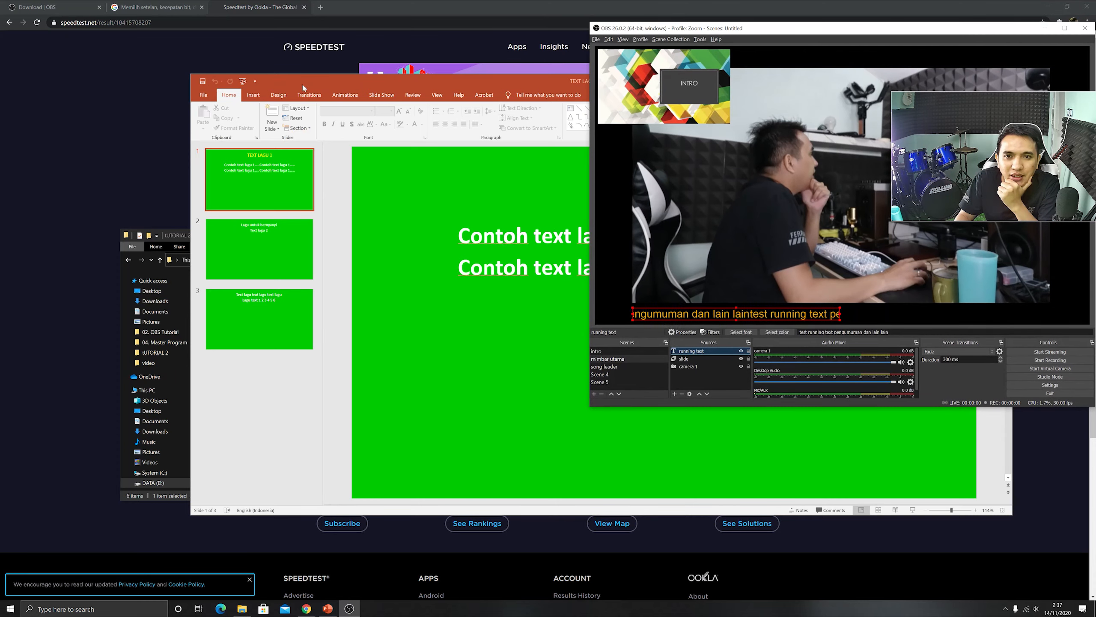
{"action": "left_click", "coordinate": [259, 84]}
{"action": "left_click", "coordinate": [1001, 81]}
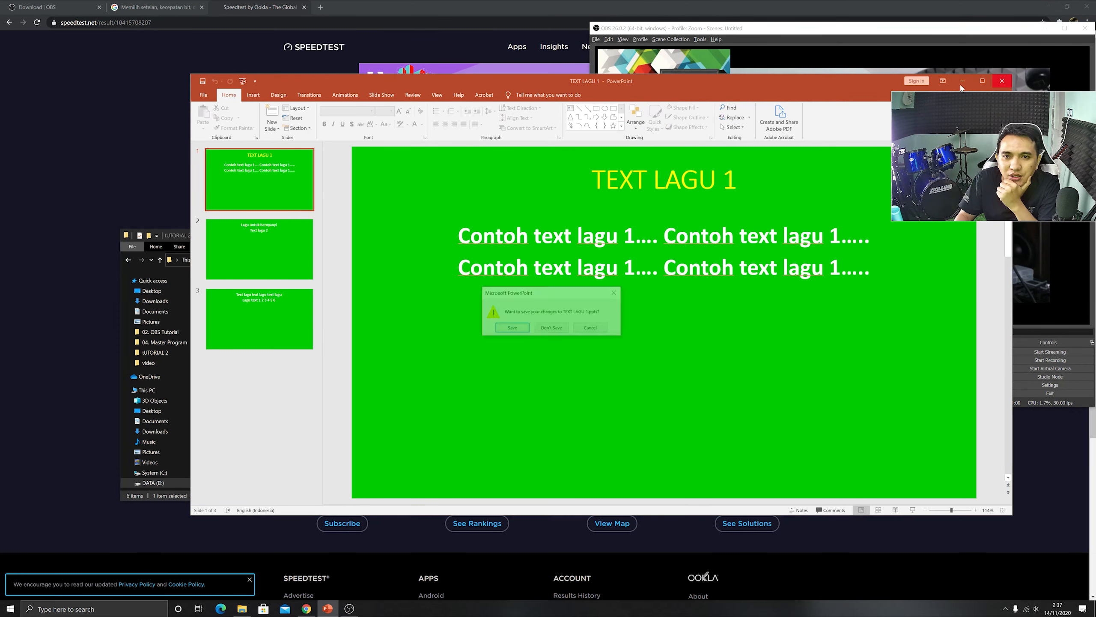
{"action": "left_click", "coordinate": [535, 328]}
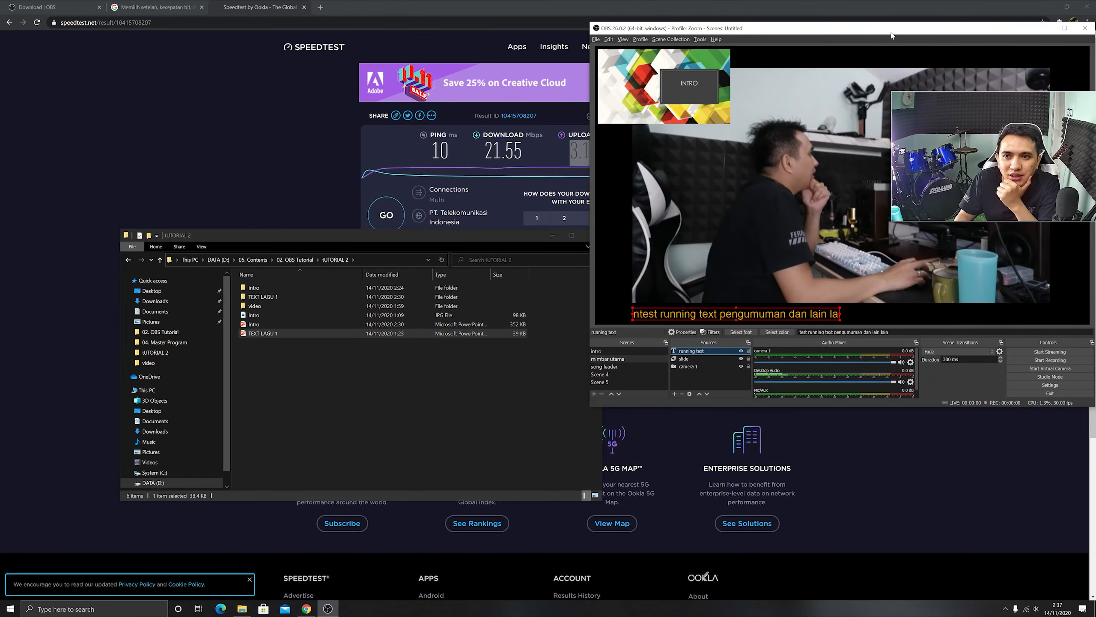
{"action": "left_click_drag", "start_coordinate": [886, 28], "coordinate": [340, 128]}
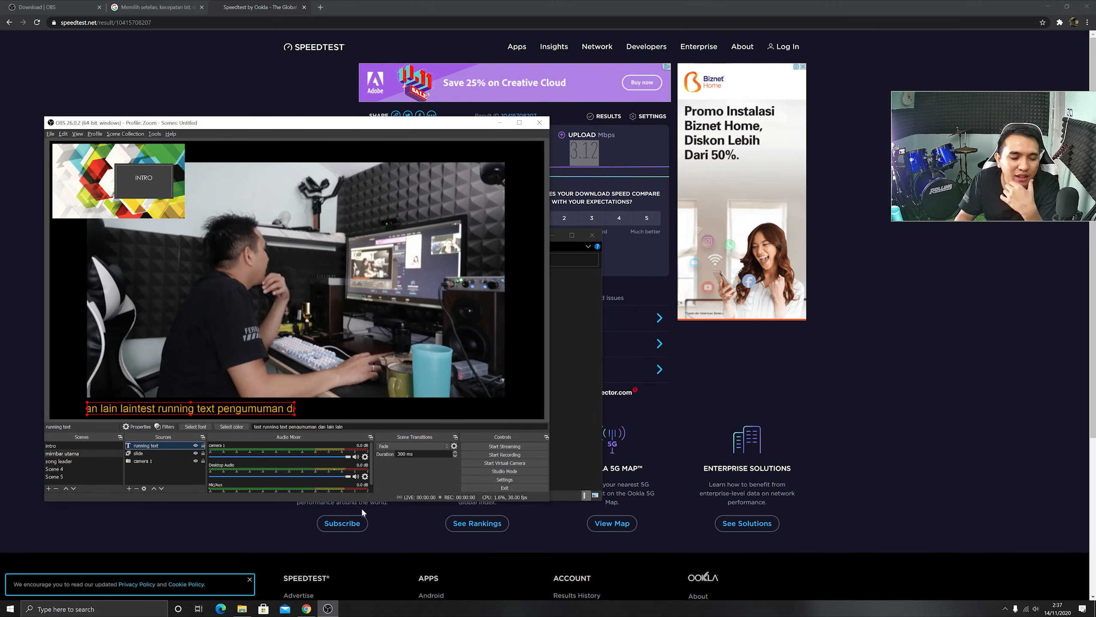
{"action": "left_click", "coordinate": [306, 609]}
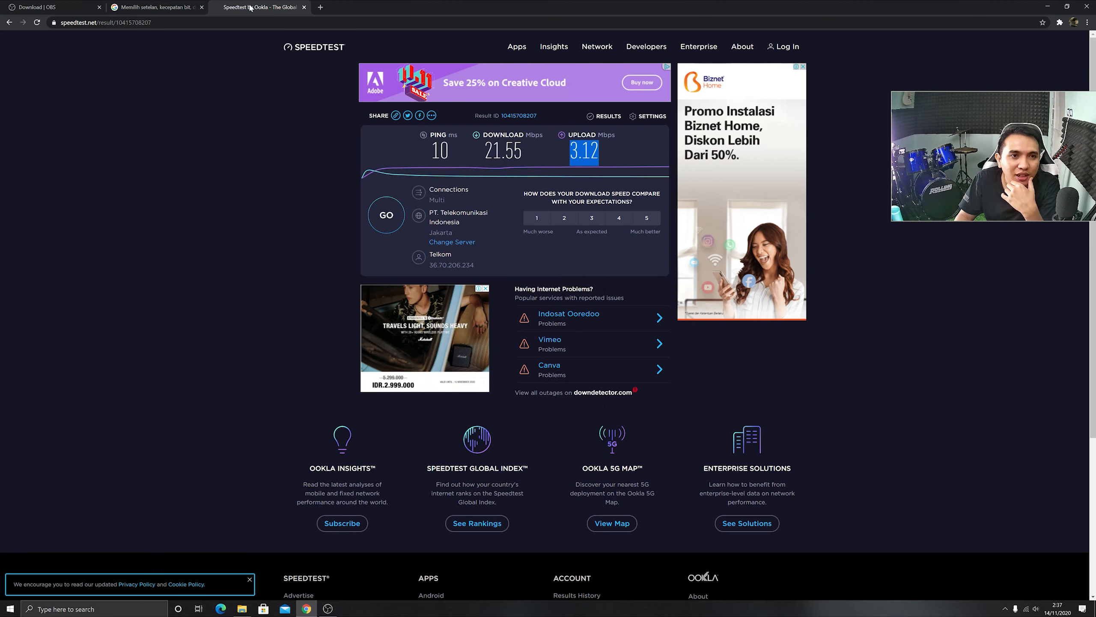
{"action": "left_click", "coordinate": [320, 7]}
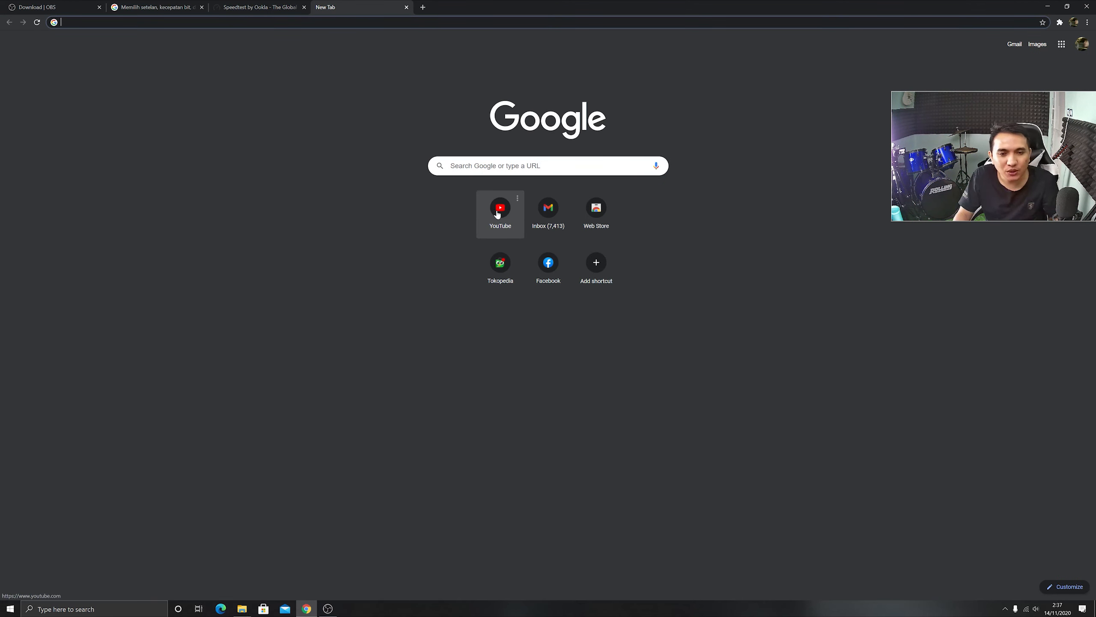
{"action": "left_click", "coordinate": [499, 211]}
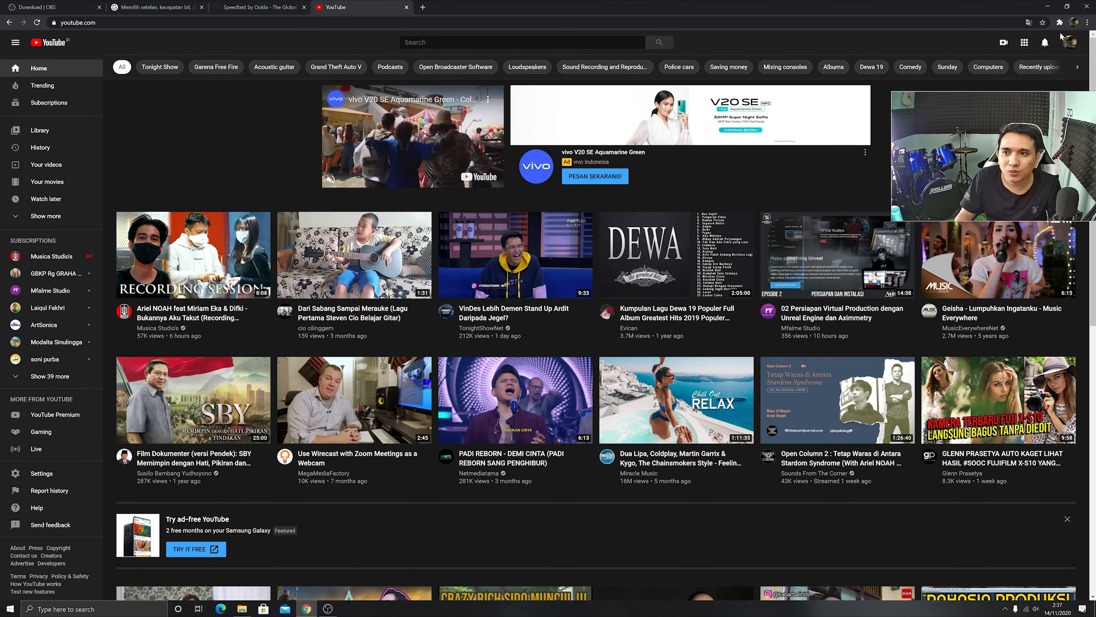
{"action": "left_click", "coordinate": [1070, 43]}
{"action": "left_click", "coordinate": [993, 139]}
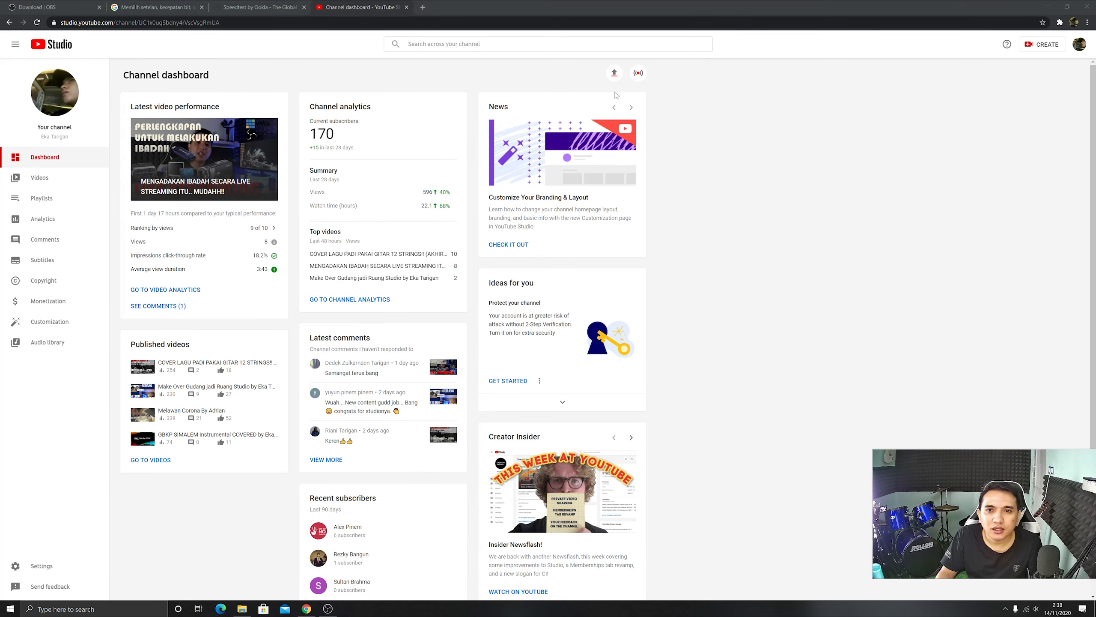
Step: Start scheduling a new live stream titled "test live streaming OBS" and open its visibility options
{"action": "left_click", "coordinate": [638, 73]}
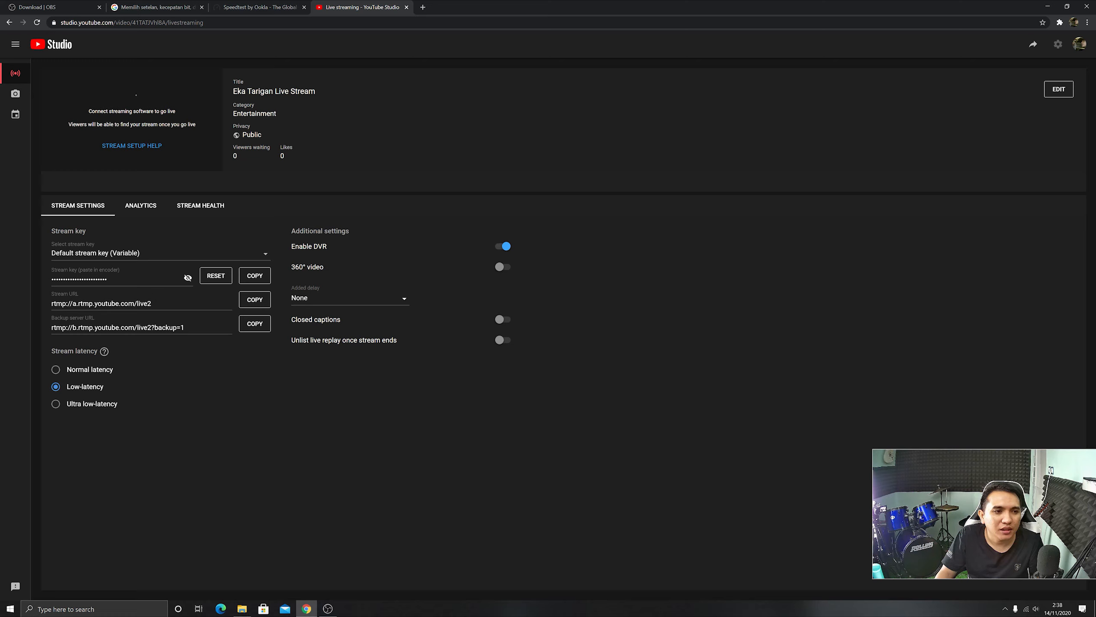
{"action": "left_click", "coordinate": [15, 114]}
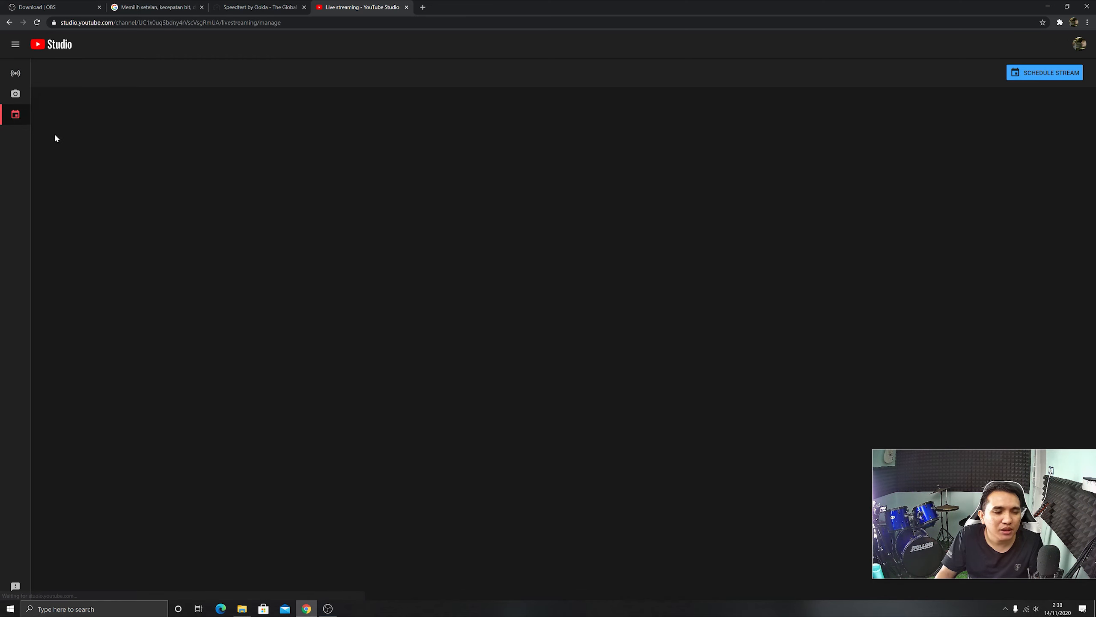
{"action": "left_click", "coordinate": [1037, 76]}
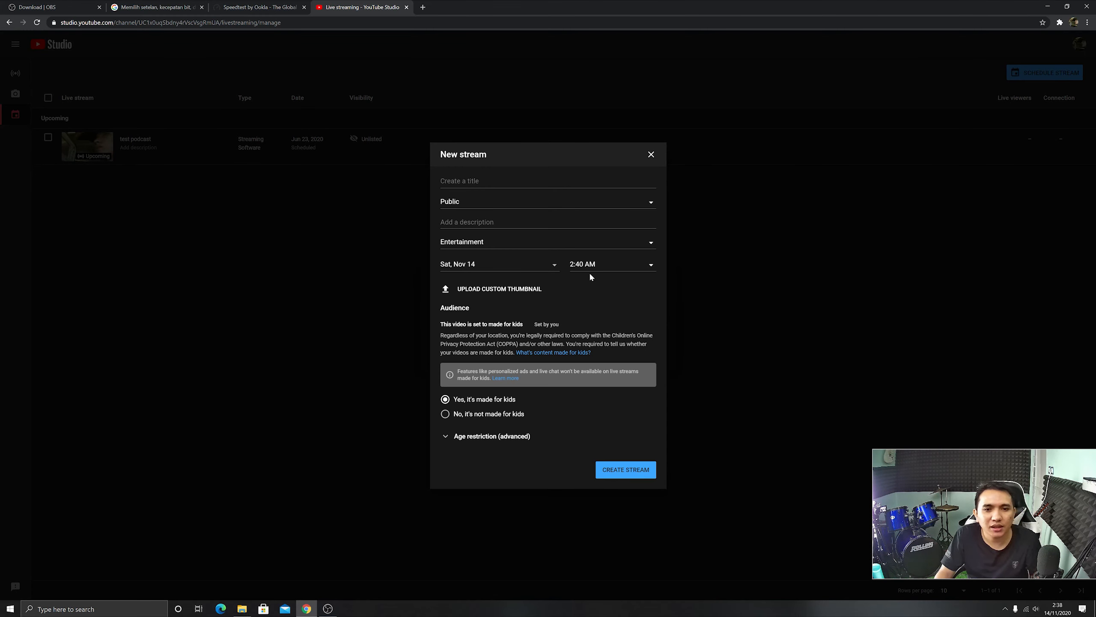
{"action": "left_click", "coordinate": [487, 182]}
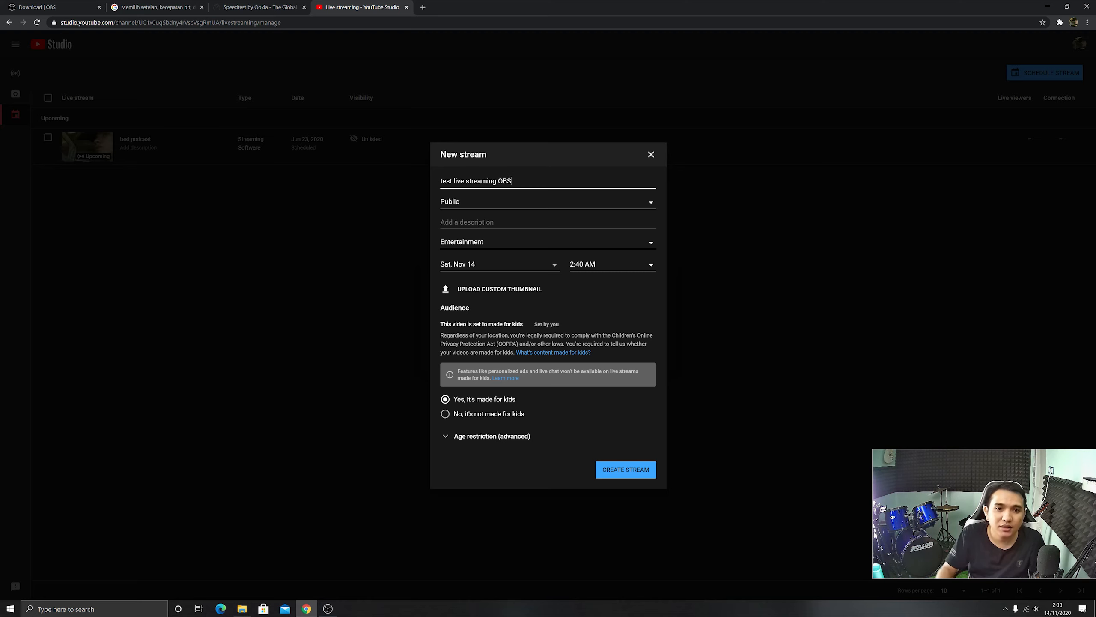
{"action": "left_click", "coordinate": [493, 203]}
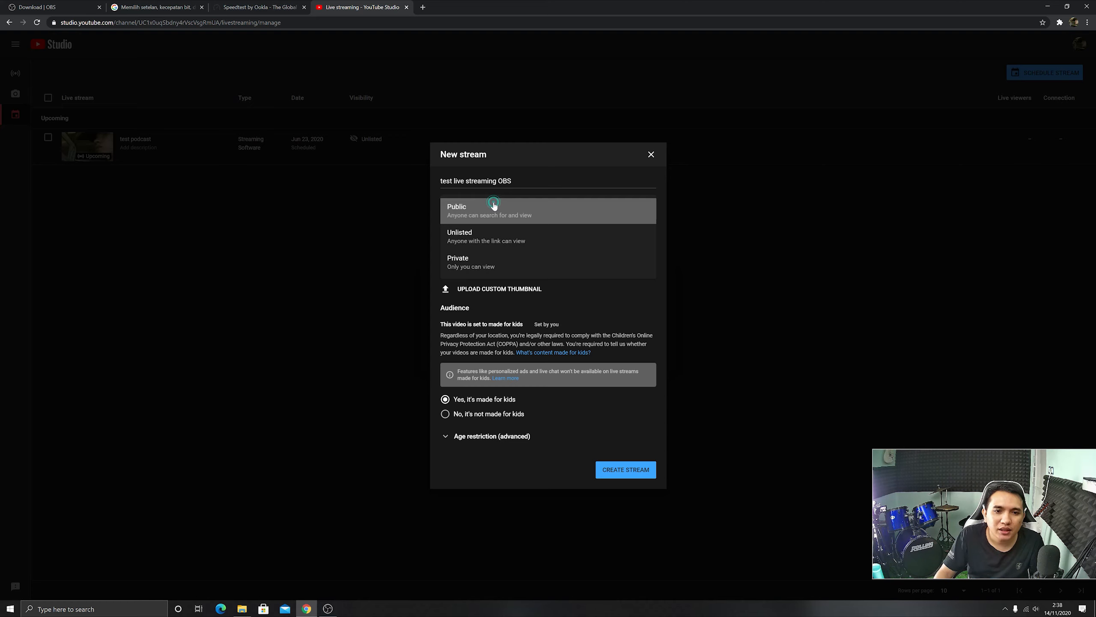
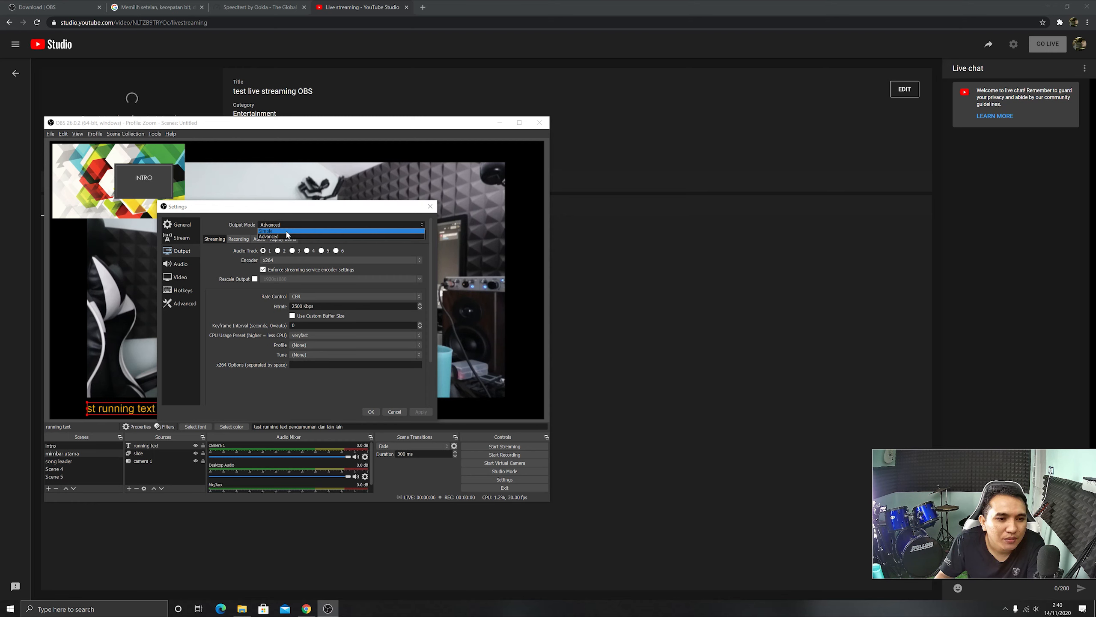
Step: Set the OBS output mode to Simple, and paste the stream key for the YouTube - RTMP service and save the settings
{"action": "left_click", "coordinate": [287, 233]}
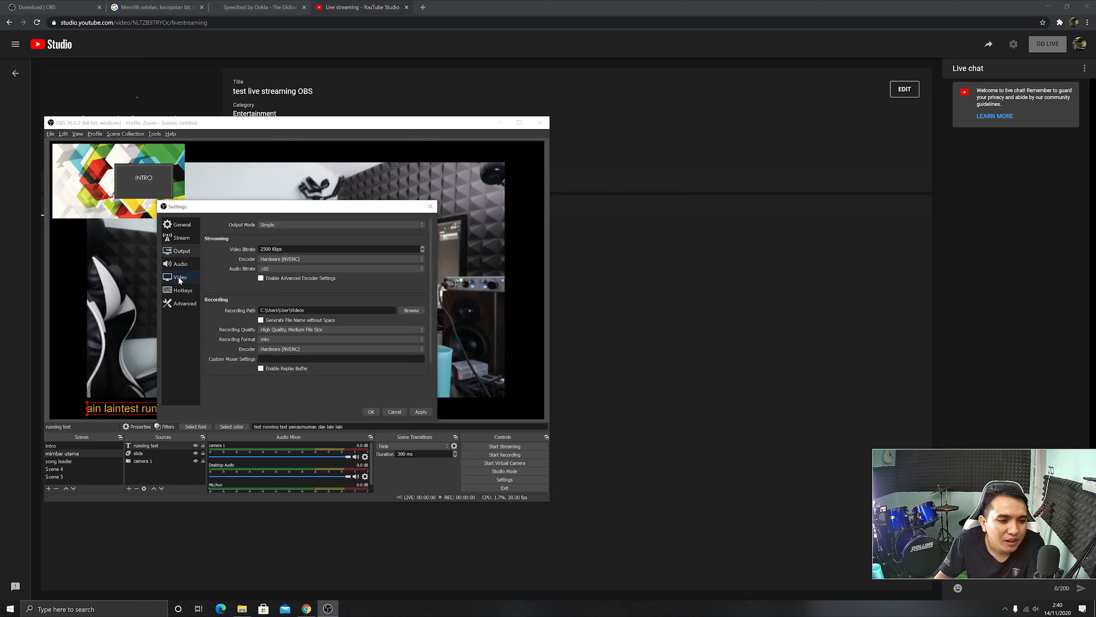
{"action": "left_click", "coordinate": [181, 237]}
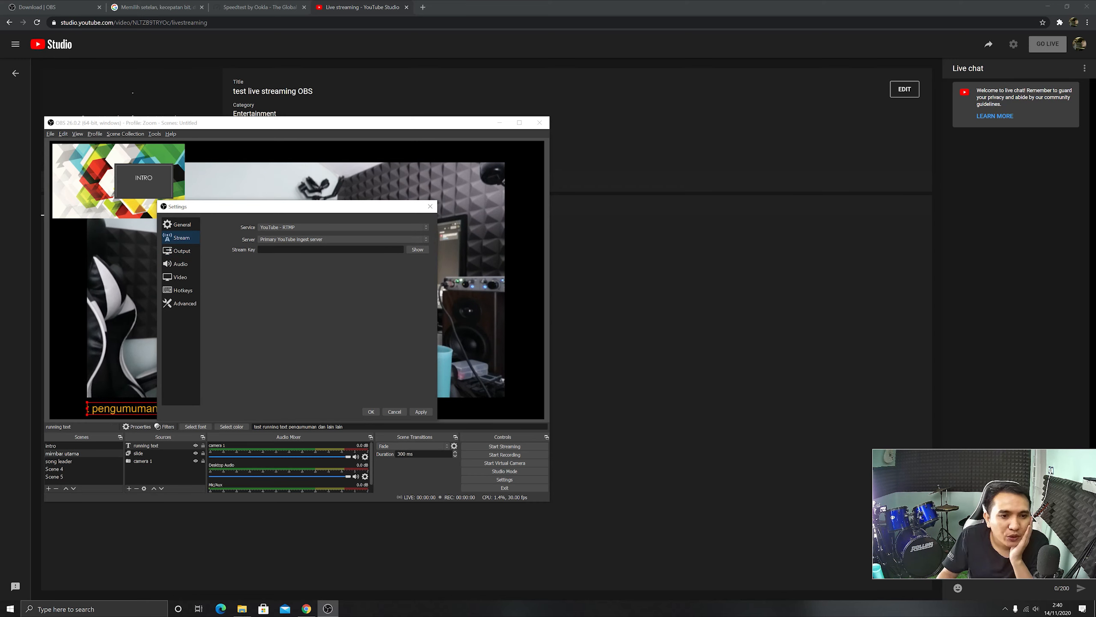
{"action": "left_click", "coordinate": [291, 249]}
{"action": "key", "text": "ctrl+v"}
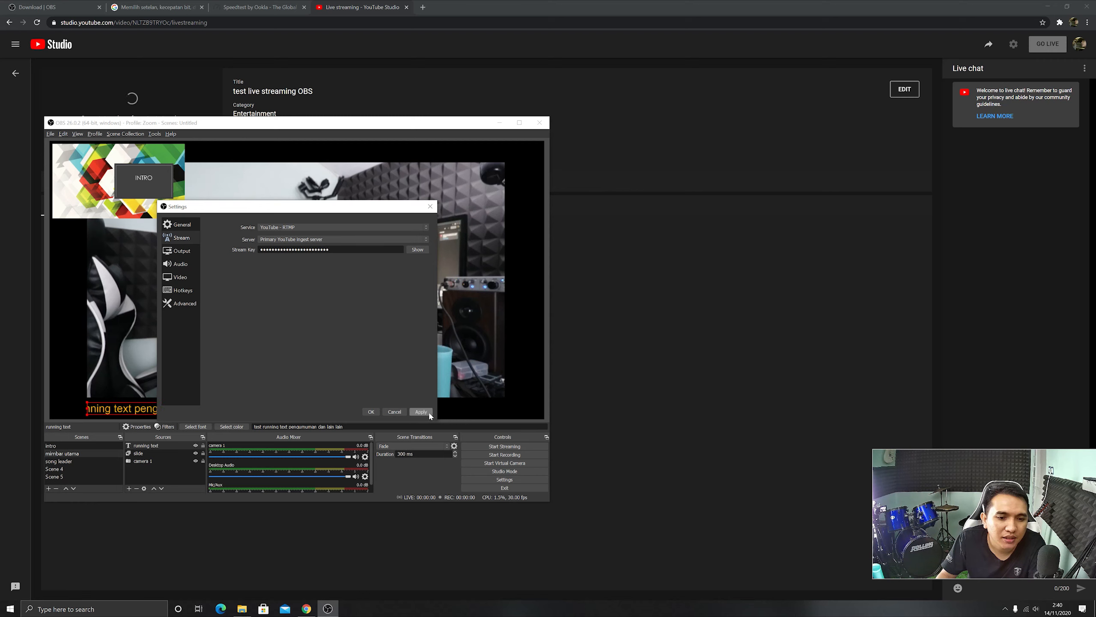
{"action": "left_click", "coordinate": [371, 412]}
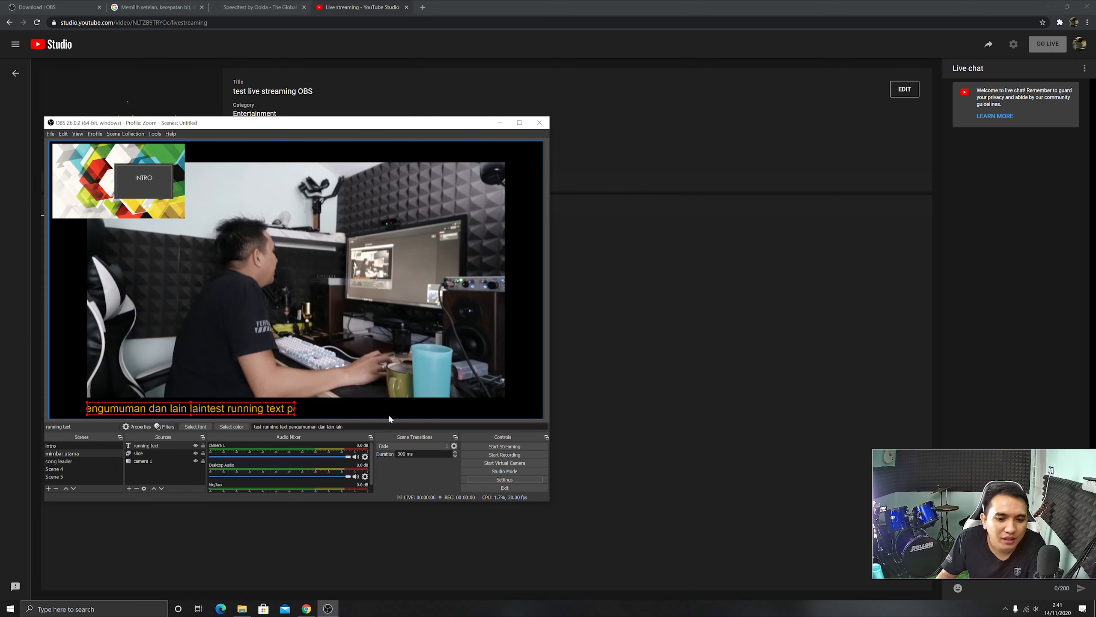
Step: Start streaming from OBS and arrange the OBS window and the YouTube Studio browser window side by side
{"action": "left_click", "coordinate": [514, 447]}
{"action": "key", "text": "super+Right"}
{"action": "left_click_drag", "start_coordinate": [365, 125], "coordinate": [359, 16]}
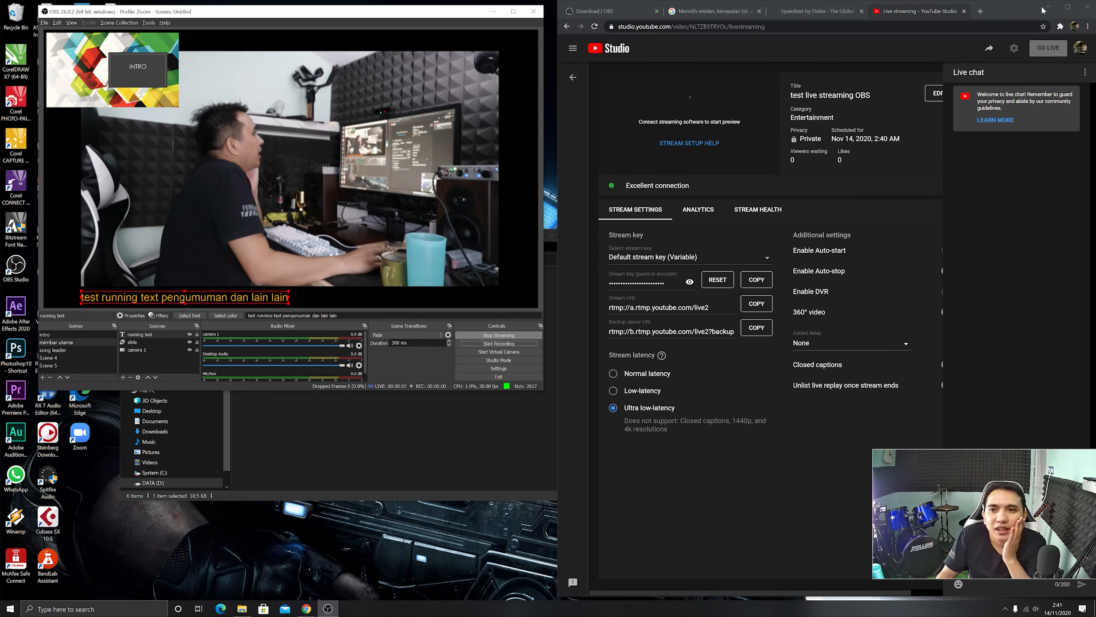
{"action": "left_click_drag", "start_coordinate": [1043, 11], "coordinate": [1000, 13]}
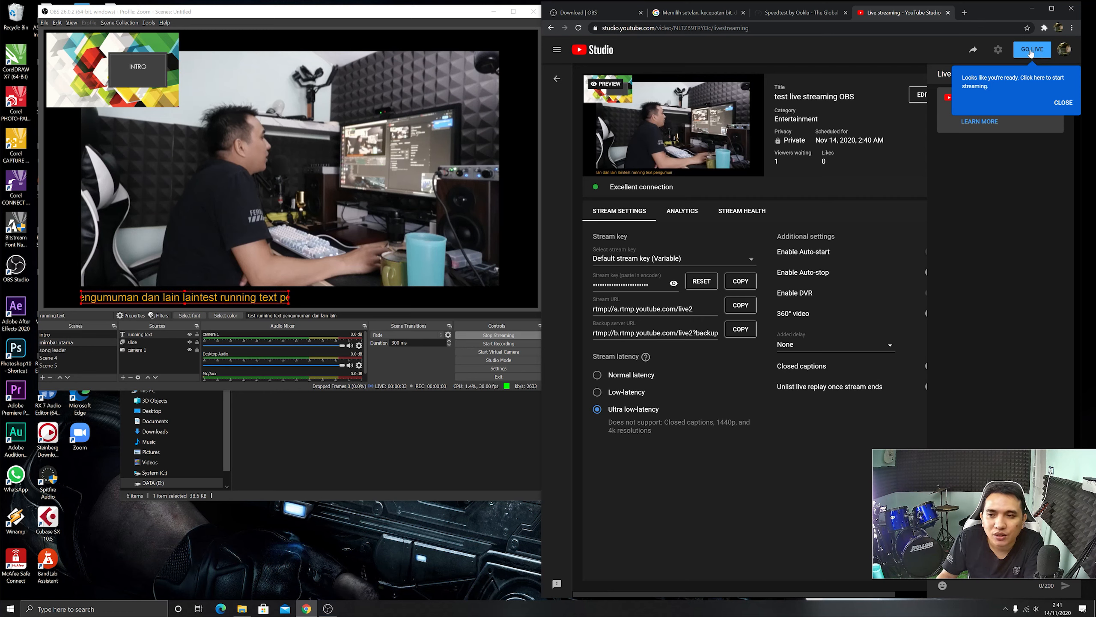
Step: Switch the streamed OBS scene to intro beside the YouTube stream preview
{"action": "mouse_move", "coordinate": [683, 146]}
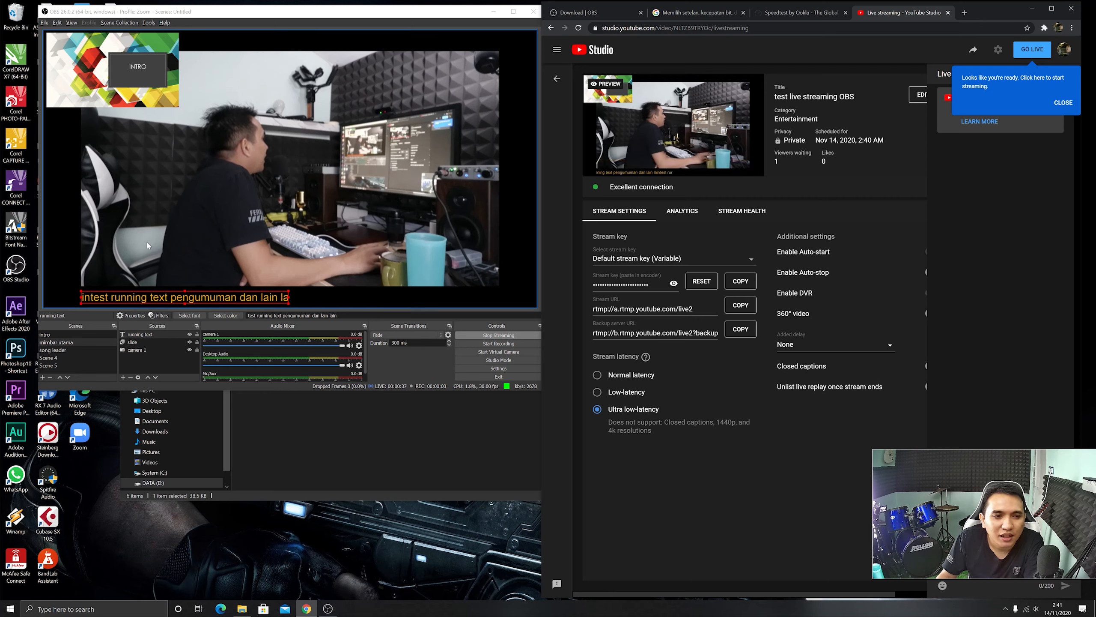
{"action": "left_click", "coordinate": [54, 335]}
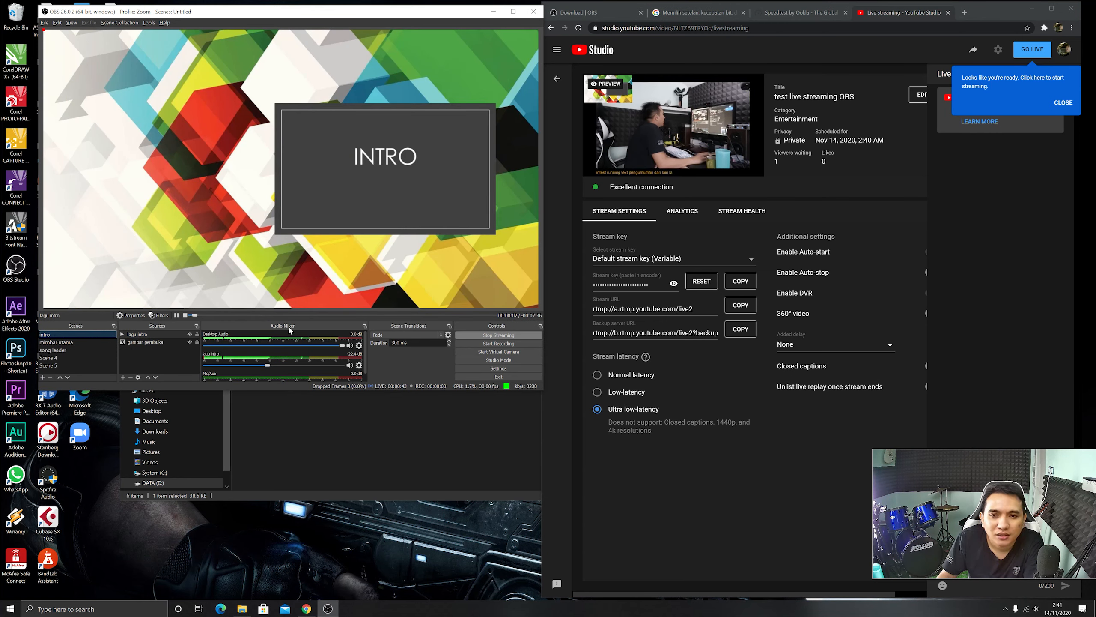
Step: Switch the streamed OBS scene through mimbar utama to song leader beside the YouTube preview, and select the camera 1 source
{"action": "mouse_move", "coordinate": [683, 123]}
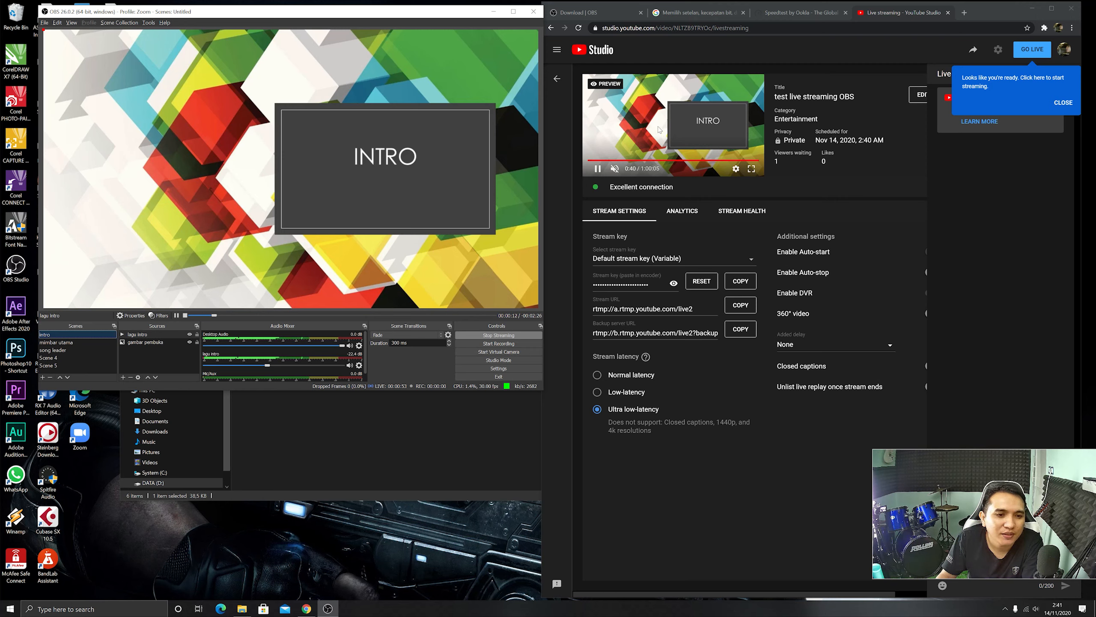
{"action": "left_click", "coordinate": [56, 342]}
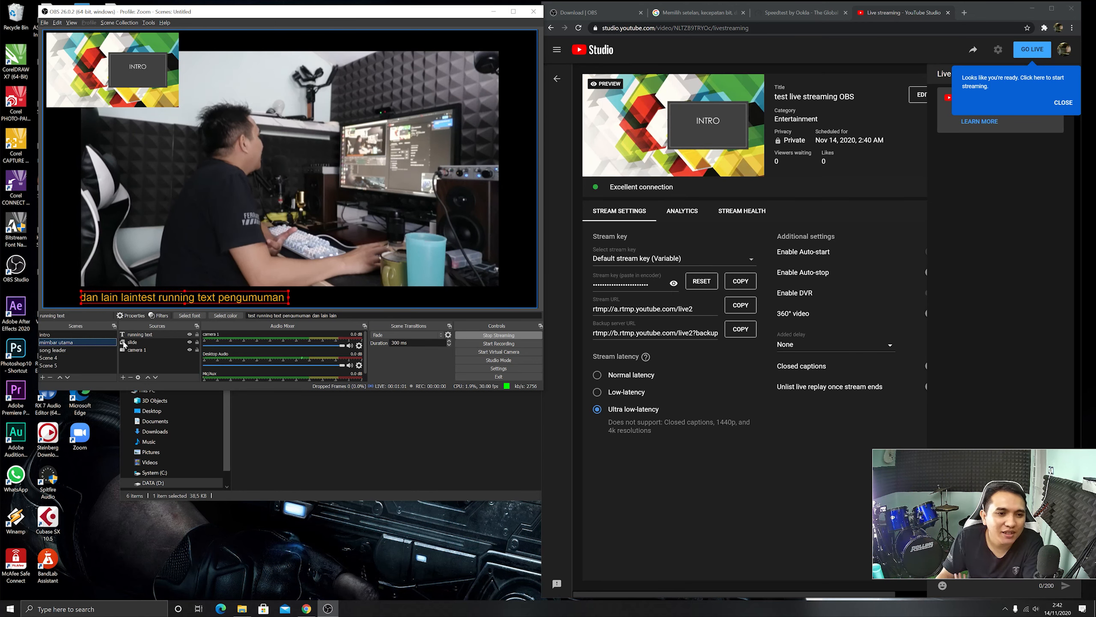
{"action": "left_click", "coordinate": [57, 351]}
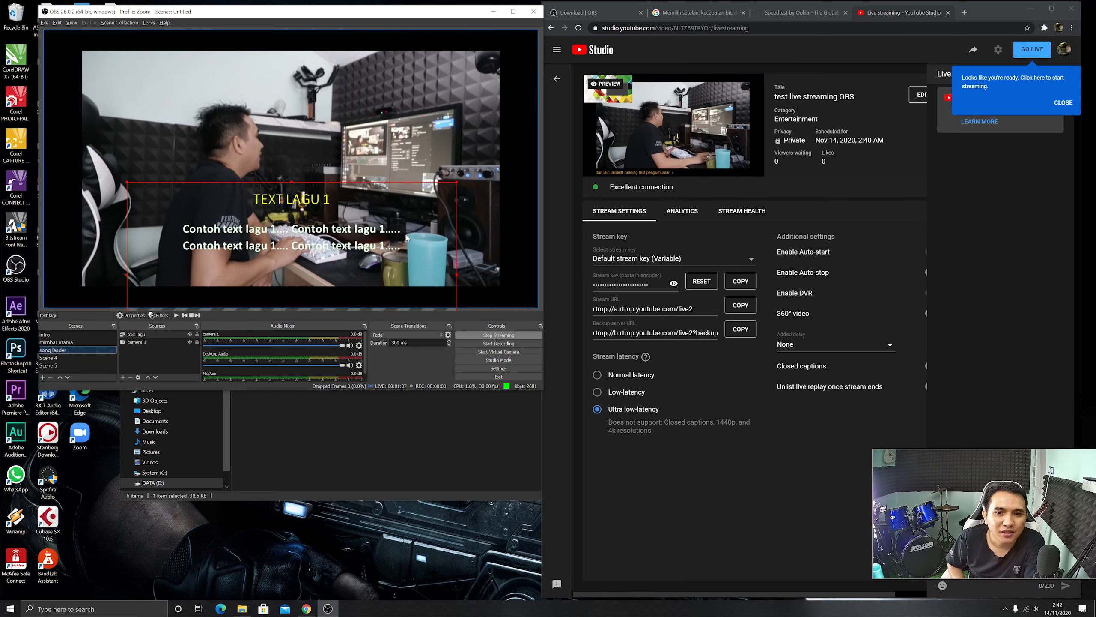
{"action": "key", "text": "Up"}
{"action": "key", "text": "Down"}
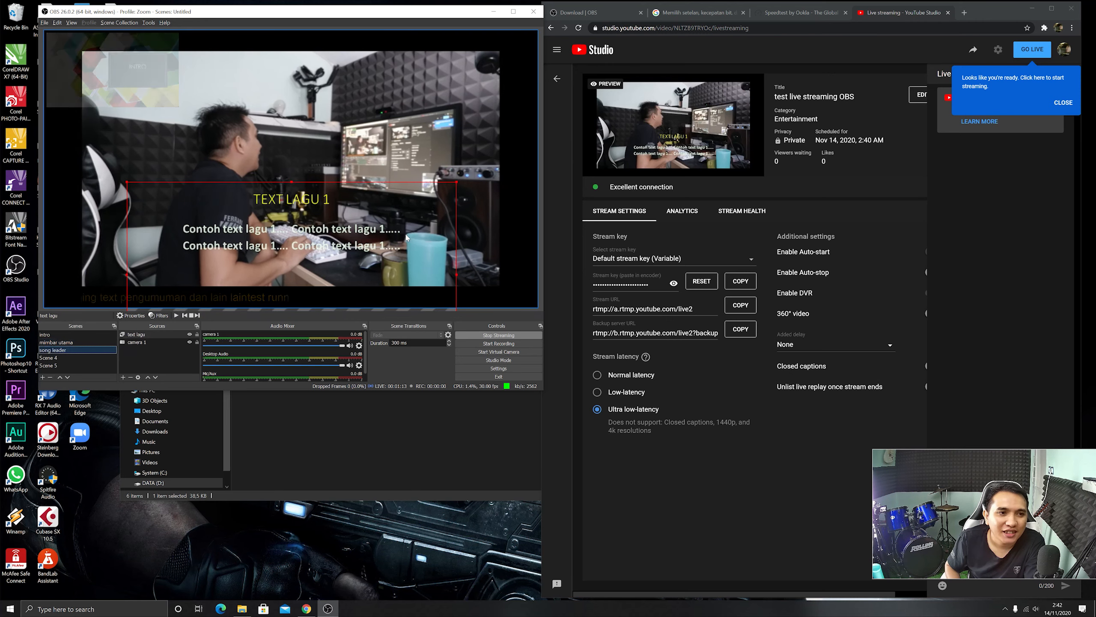
{"action": "left_click", "coordinate": [281, 243]}
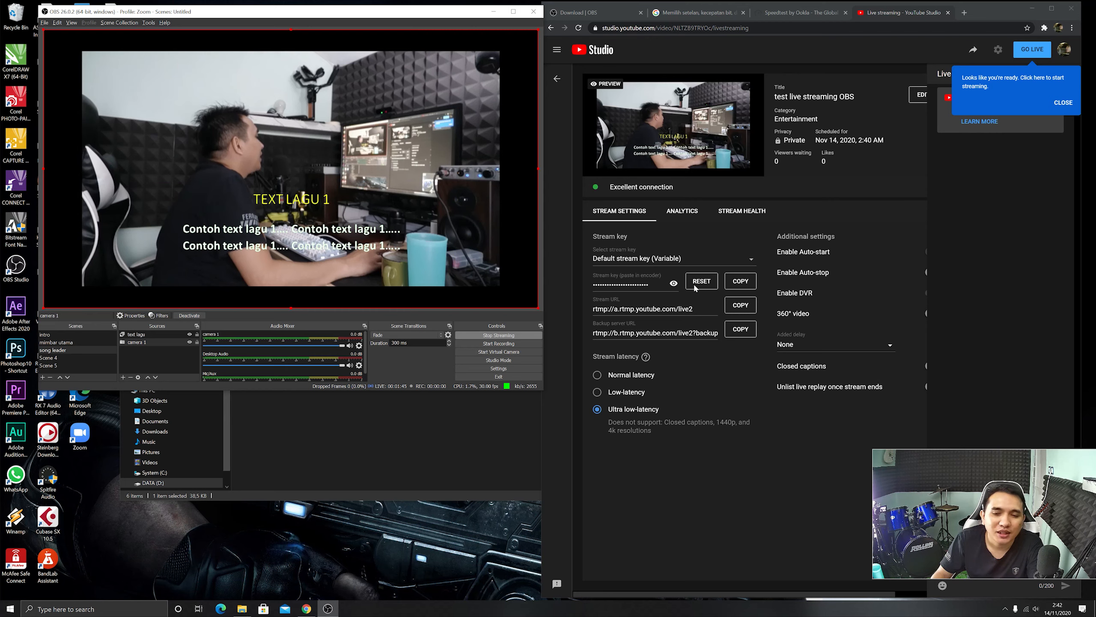
Step: Dismiss the go-live hint in YouTube Studio and close the live streaming page of the test broadcast
{"action": "left_click_drag", "start_coordinate": [993, 17], "coordinate": [974, 22]}
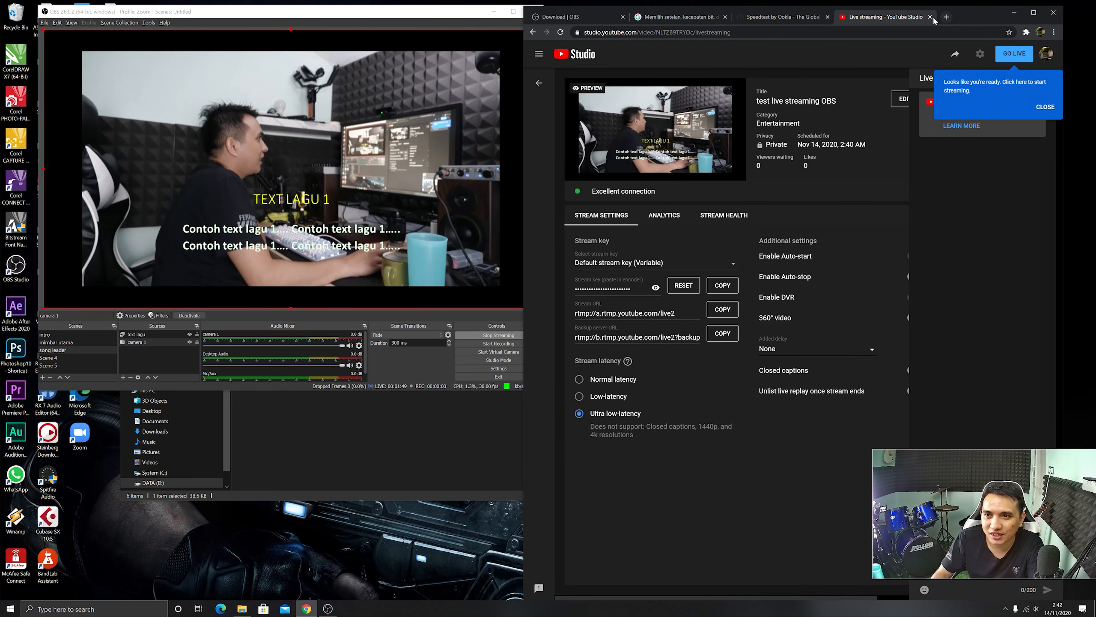
{"action": "left_click", "coordinate": [1045, 107]}
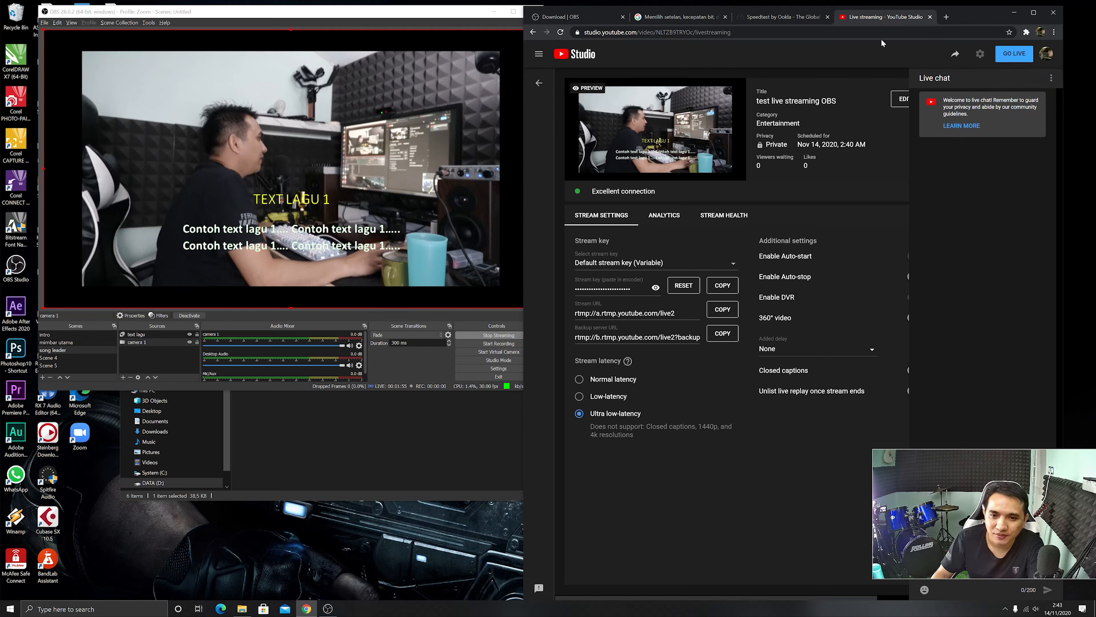
{"action": "left_click", "coordinate": [929, 17]}
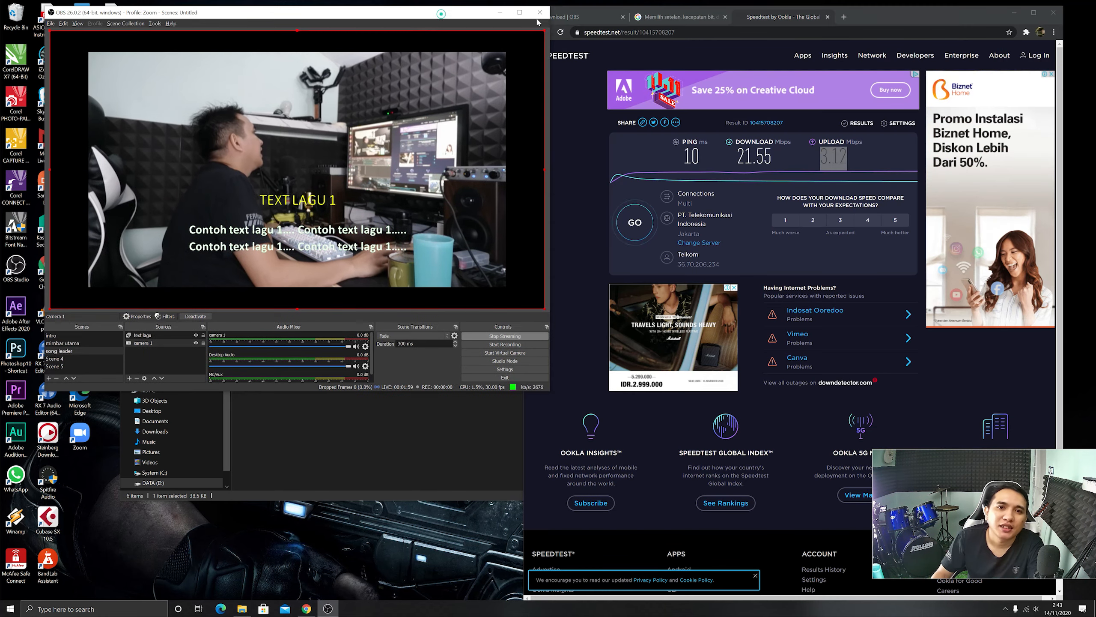
Step: Maximize the OBS window and stop streaming to YouTube
{"action": "left_click", "coordinate": [520, 12]}
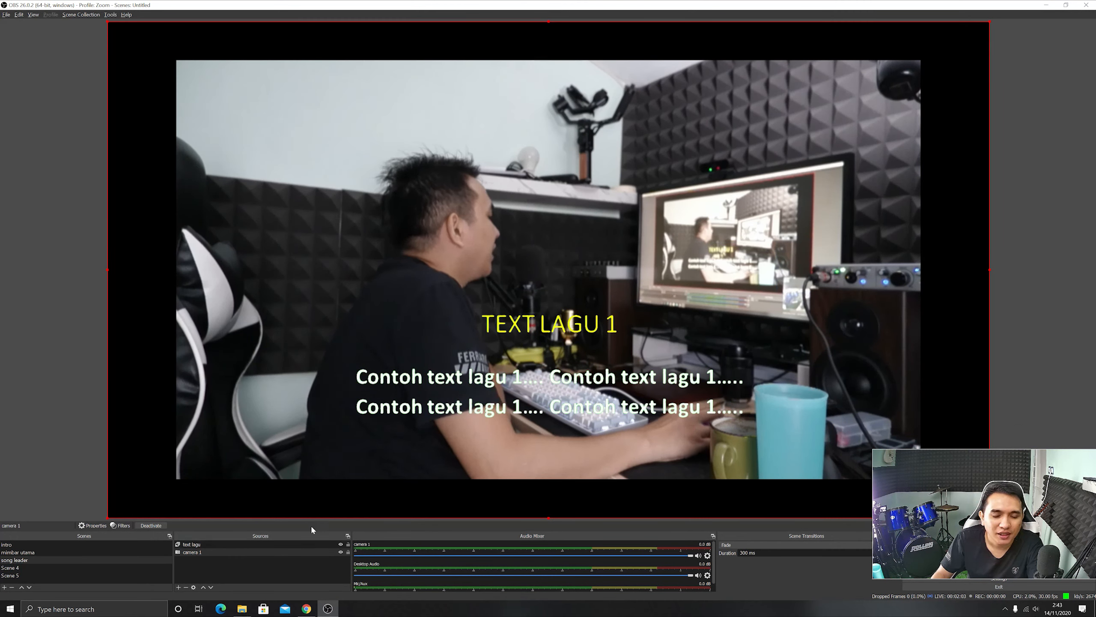
{"action": "left_click", "coordinate": [201, 546]}
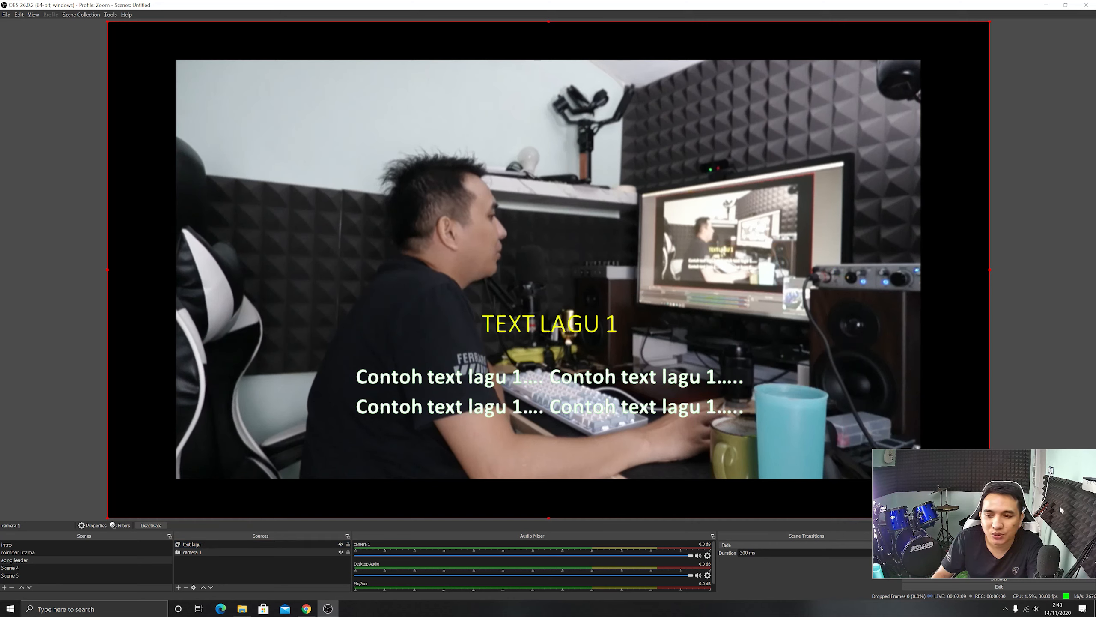
{"action": "left_click_drag", "start_coordinate": [1054, 496], "coordinate": [1038, 242]}
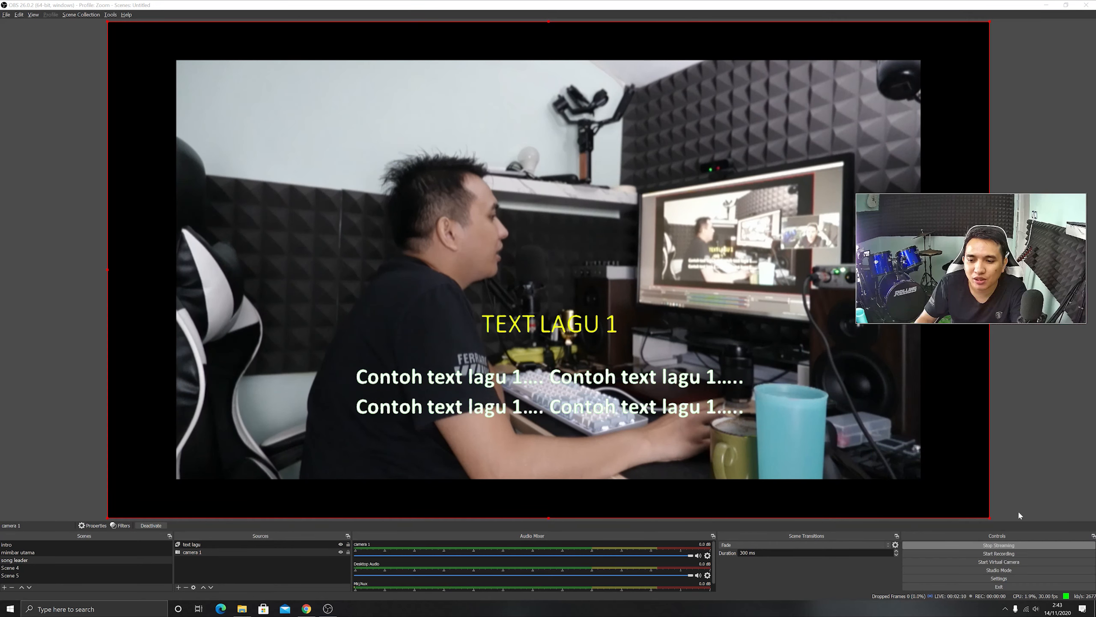
{"action": "left_click", "coordinate": [1007, 546]}
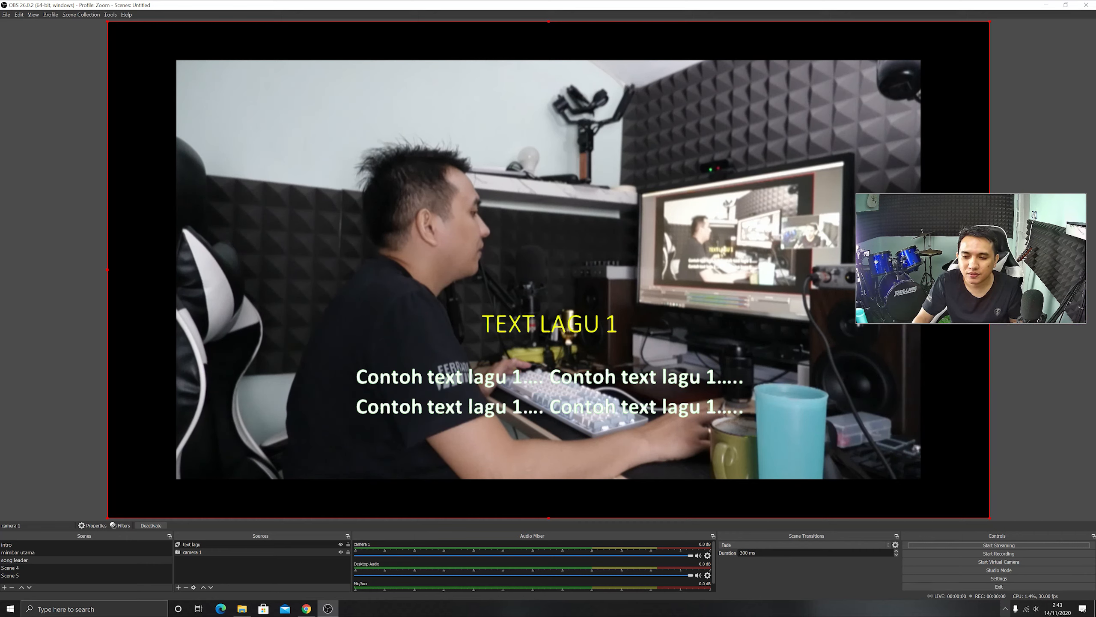
{"action": "left_click", "coordinate": [1005, 609]}
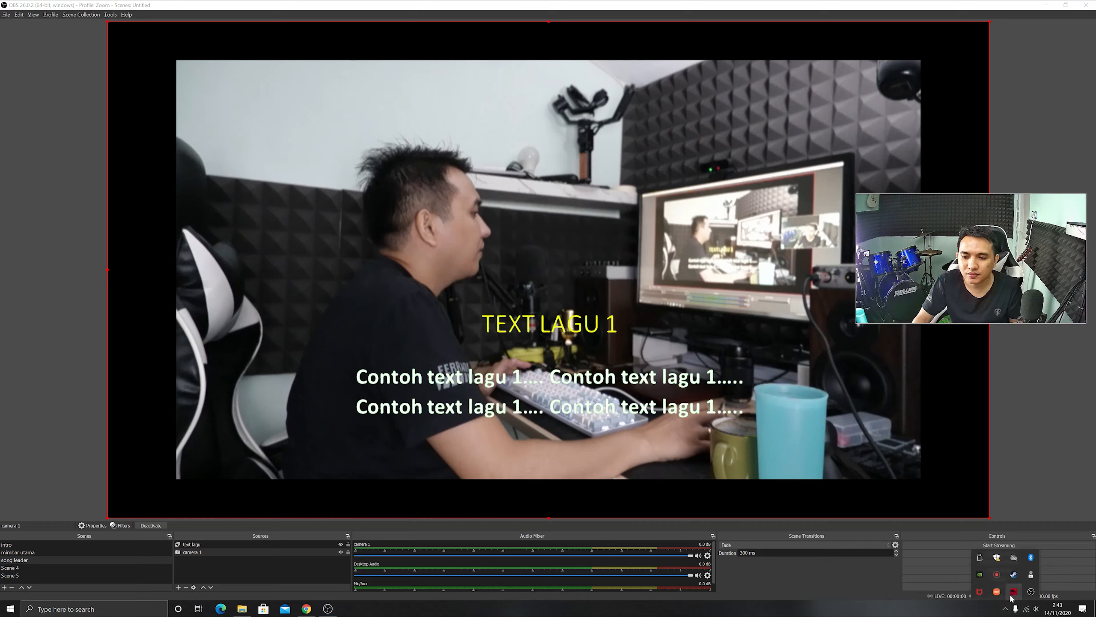
{"action": "right_click", "coordinate": [997, 575]}
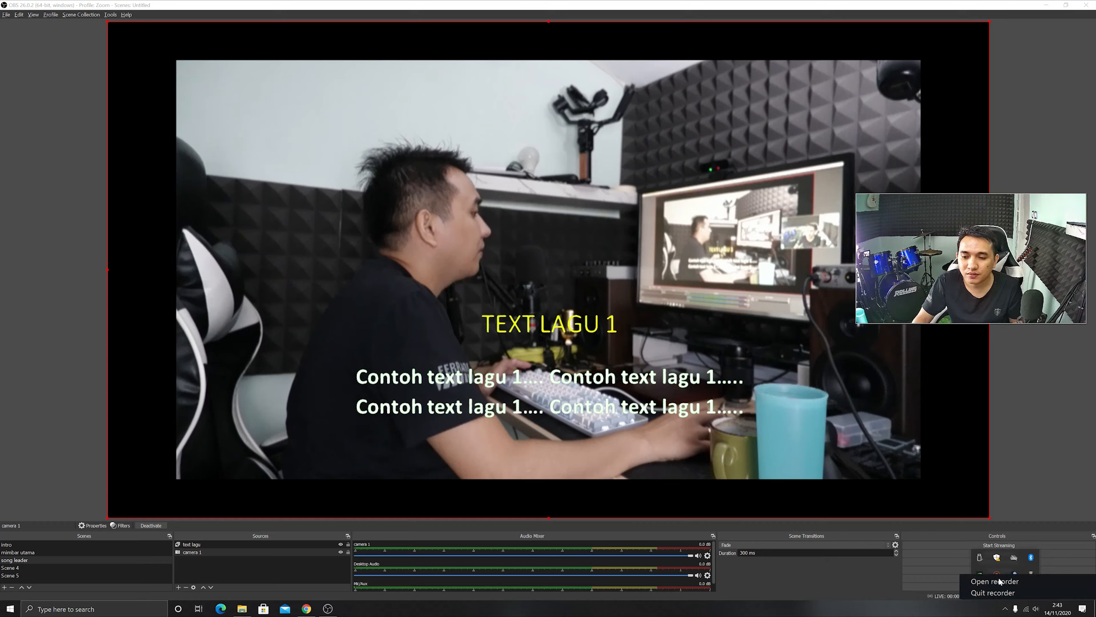